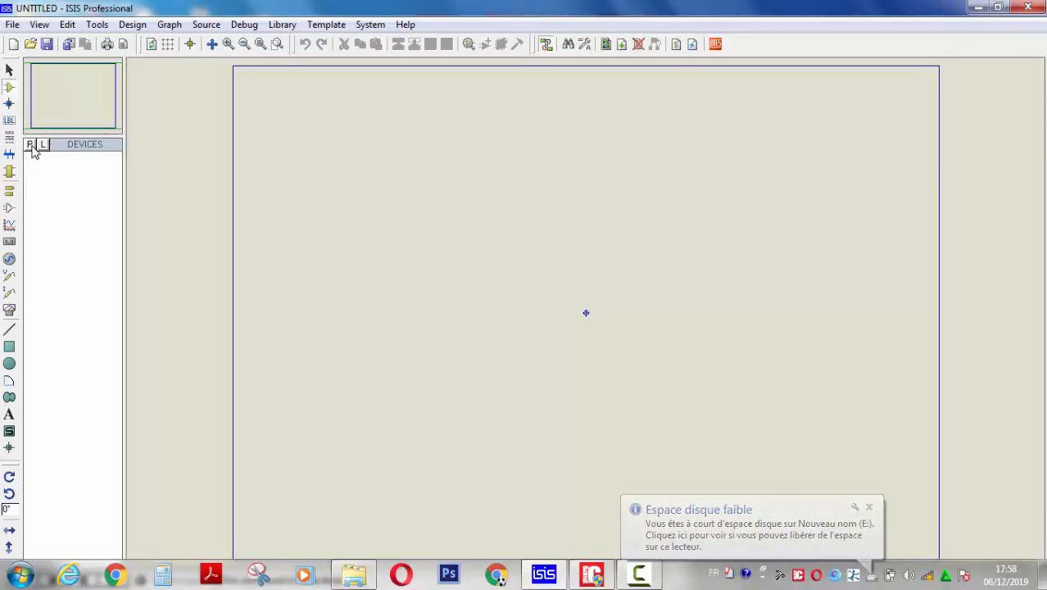
- Search the device library for "logics" and add the LOGICSTATE source to the device list
left_click(30, 145)
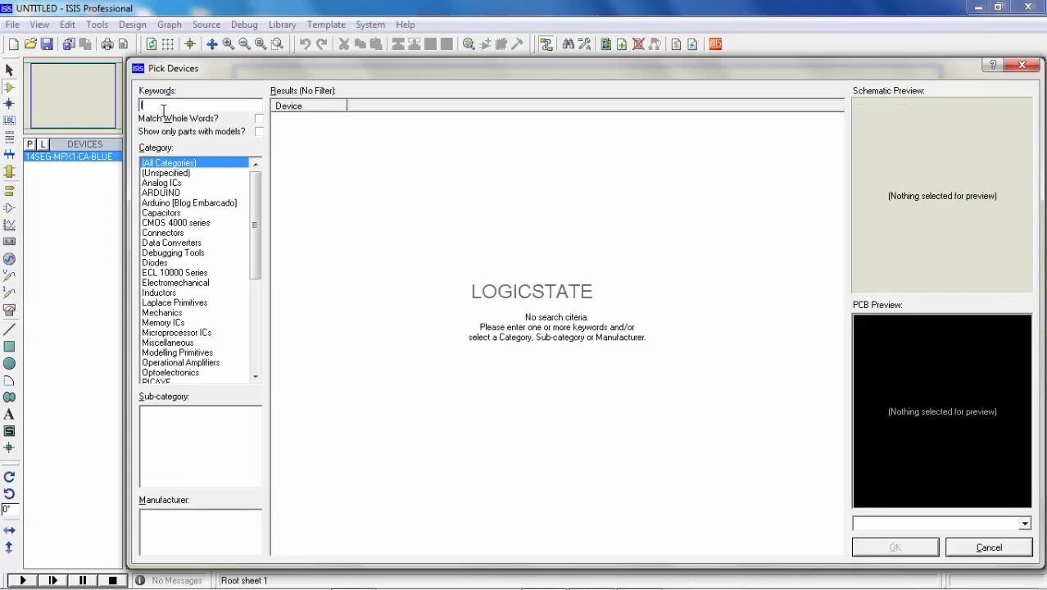
type("logi")
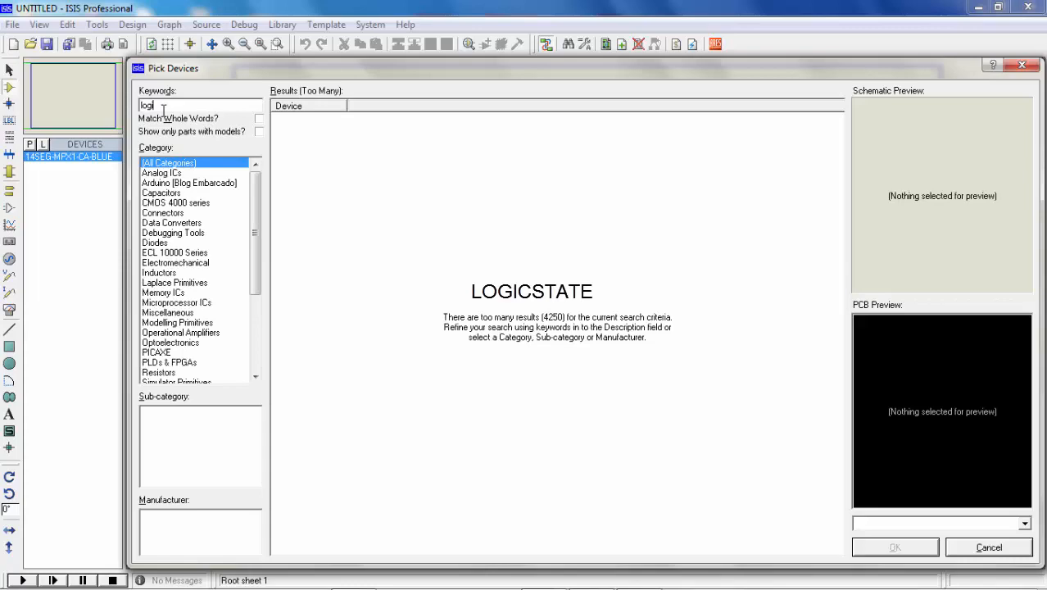
type("cs")
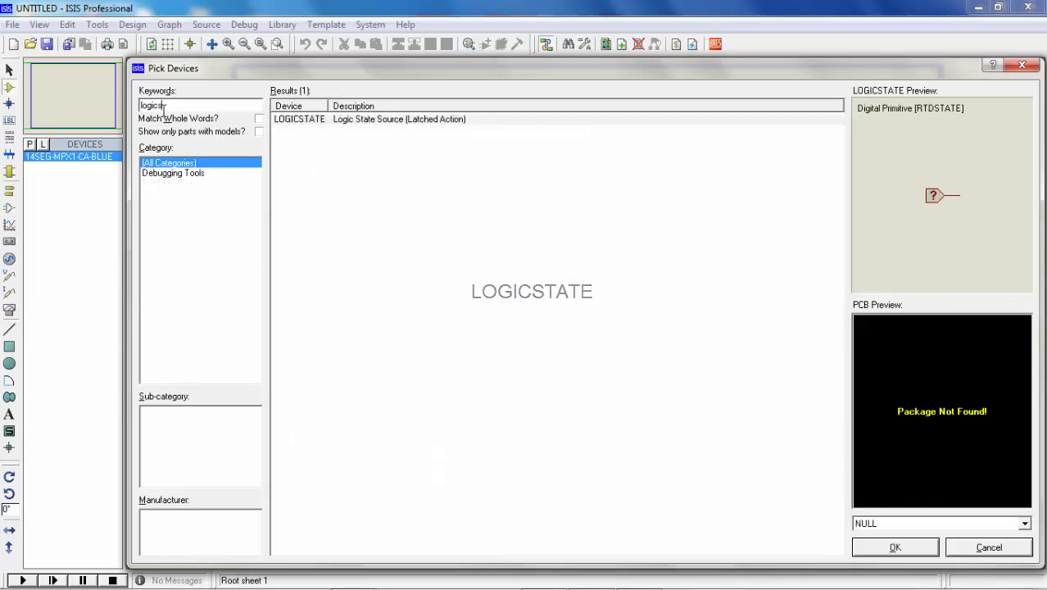
double_click(378, 121)
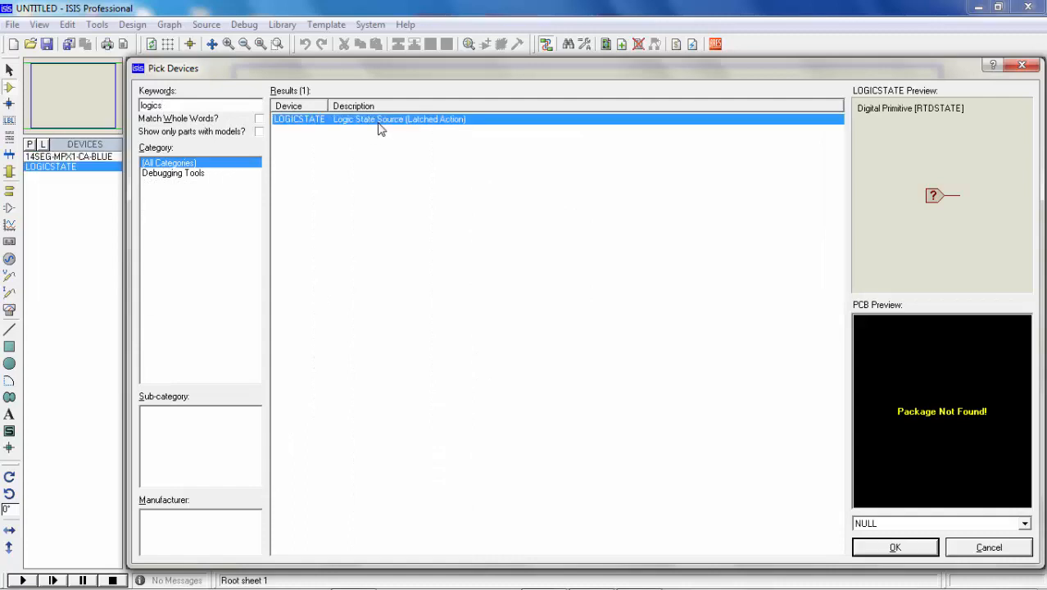
left_click(901, 547)
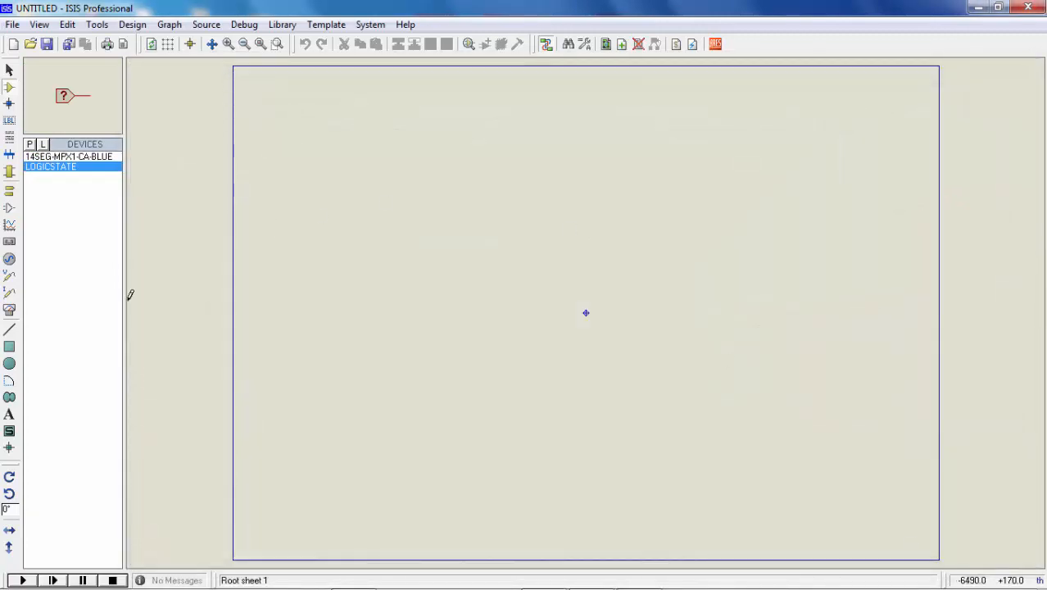
- Place the 2D graphics text ELECTROUINO in the upper part of the sheet
left_click(9, 414)
left_click(436, 146)
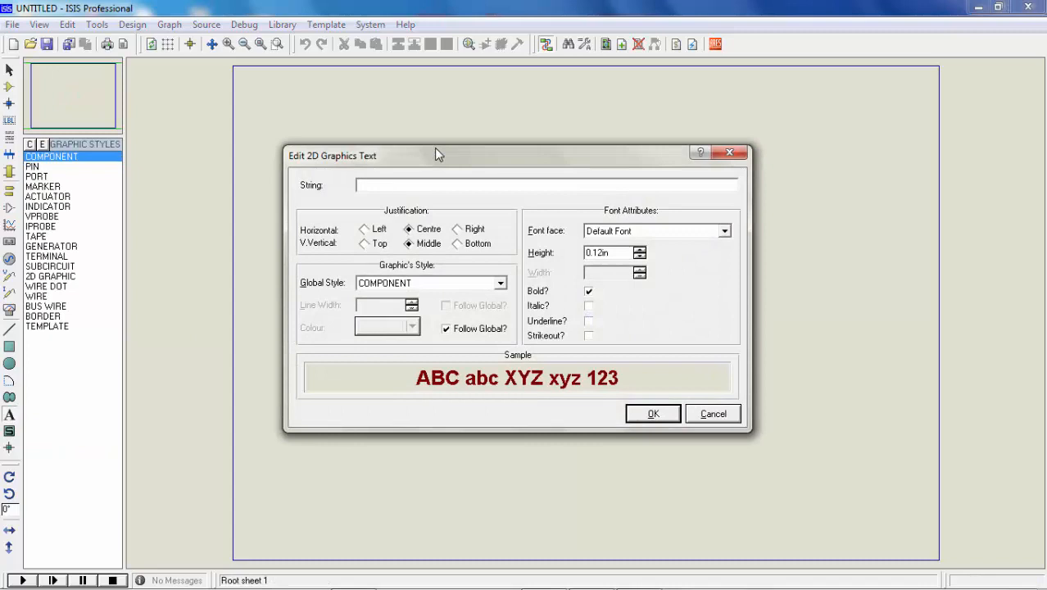
type("ELECTRONIC")
key("BackSpace")
key("BackSpace")
key("BackSpace")
type("UINO")
key("Return")
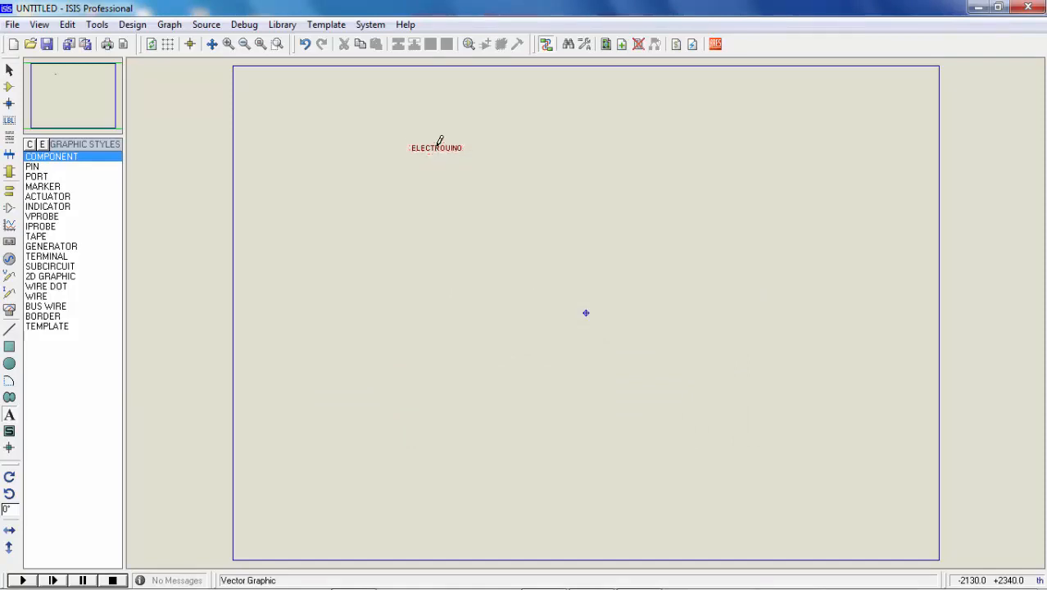
- Set the height of the ELECTROUINO text to 1.12in
right_click(440, 144)
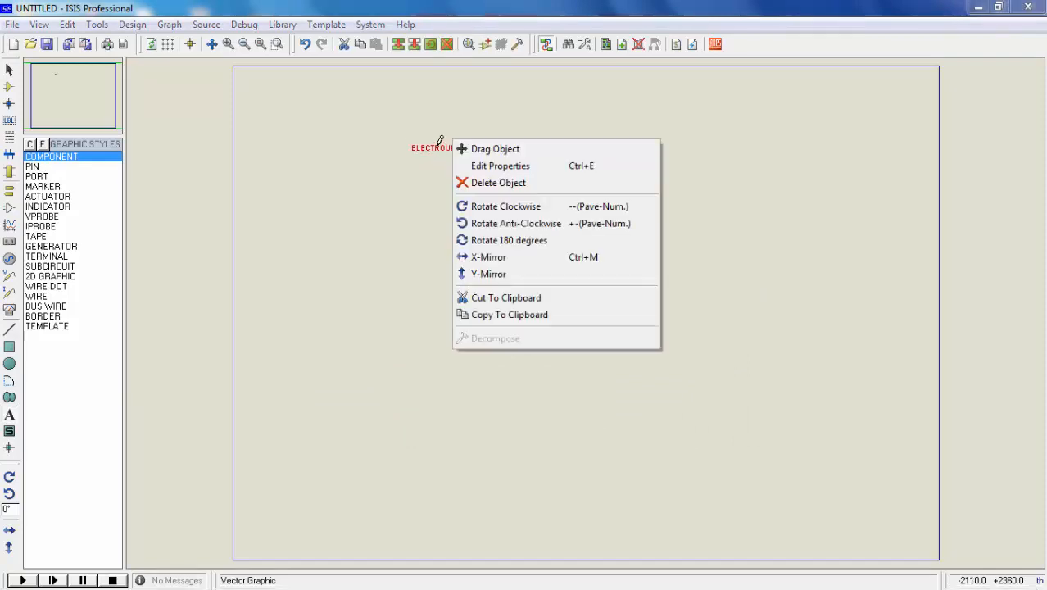
left_click(514, 167)
left_click(588, 252)
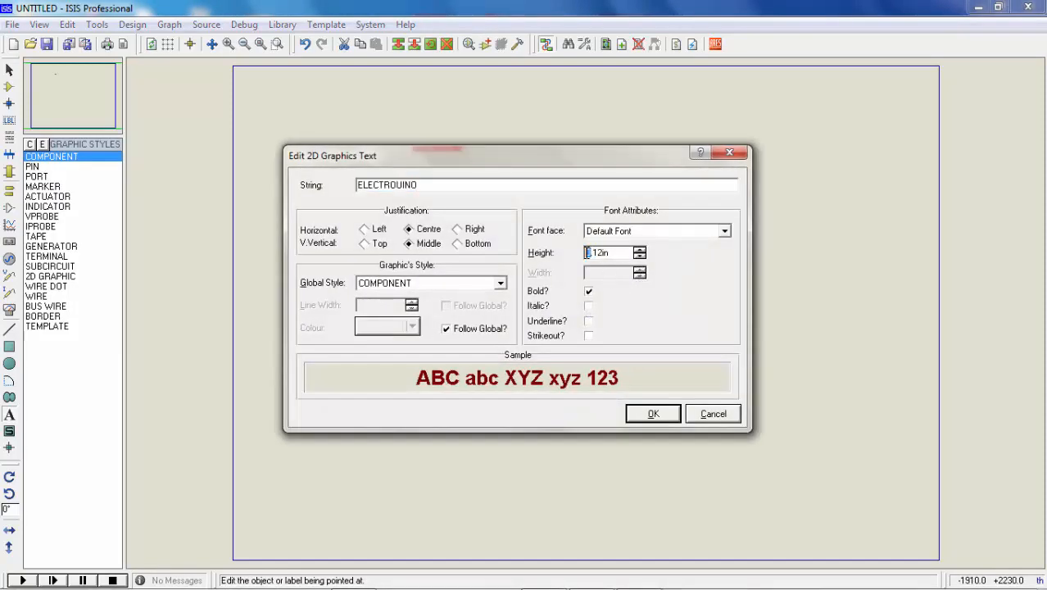
key("Return")
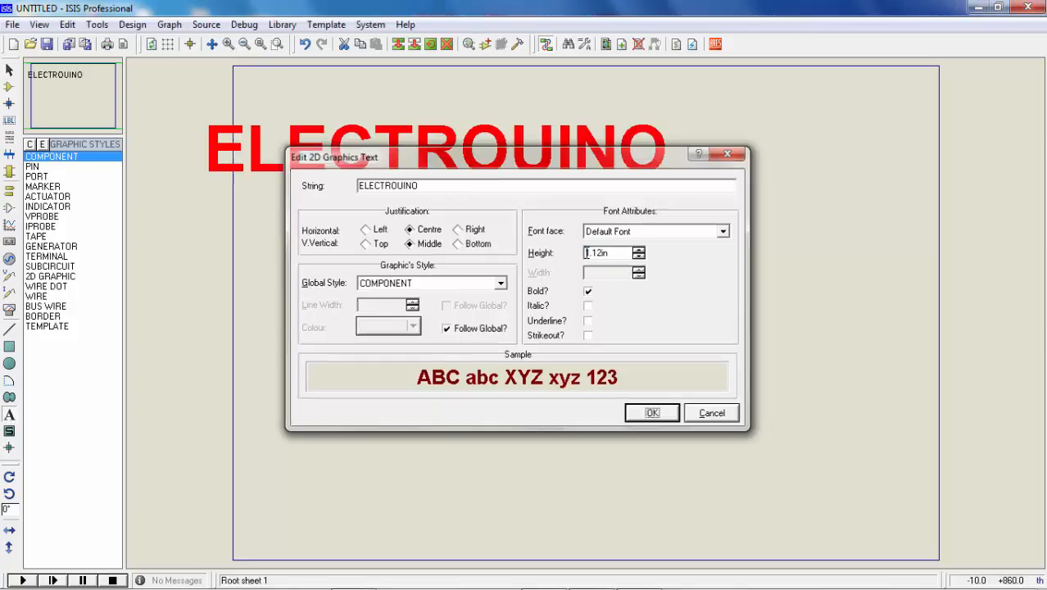
left_click(720, 152)
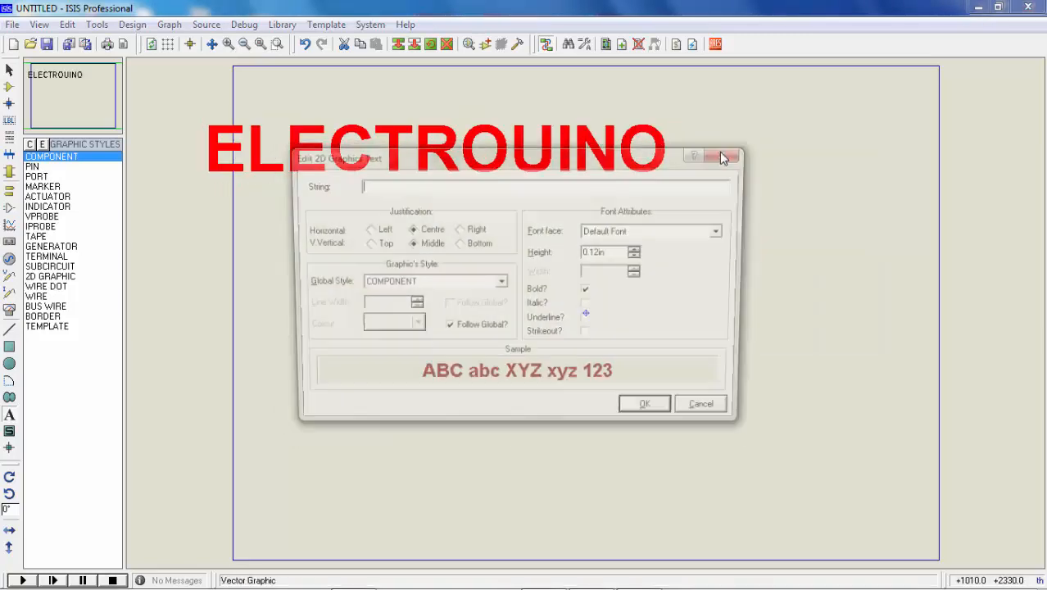
left_click(721, 154)
- Move the ELECTROUINO text to the right so it sits entirely inside the sheet border
right_click(627, 135)
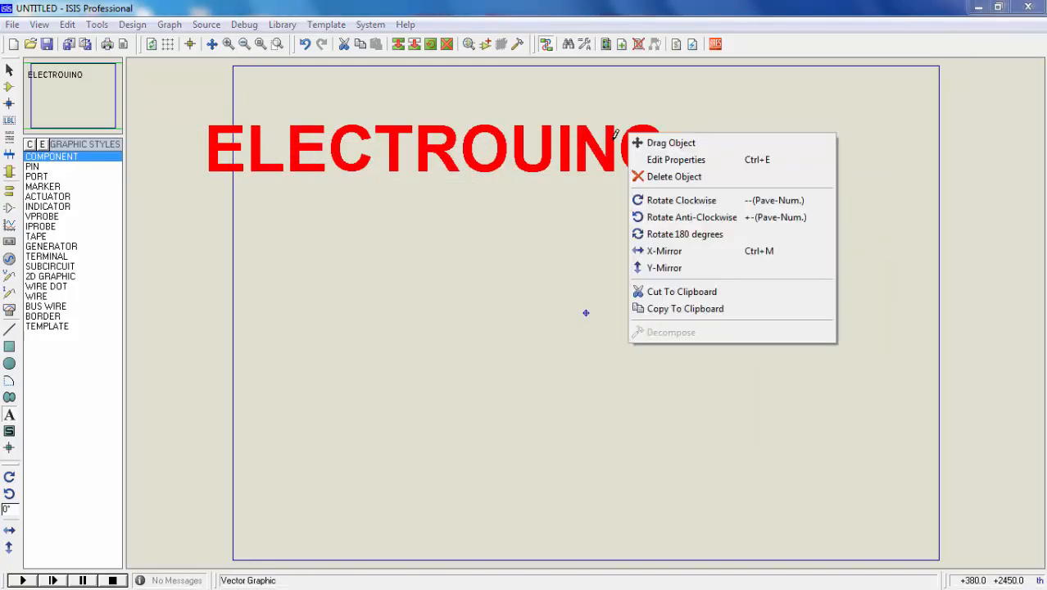
left_click(670, 144)
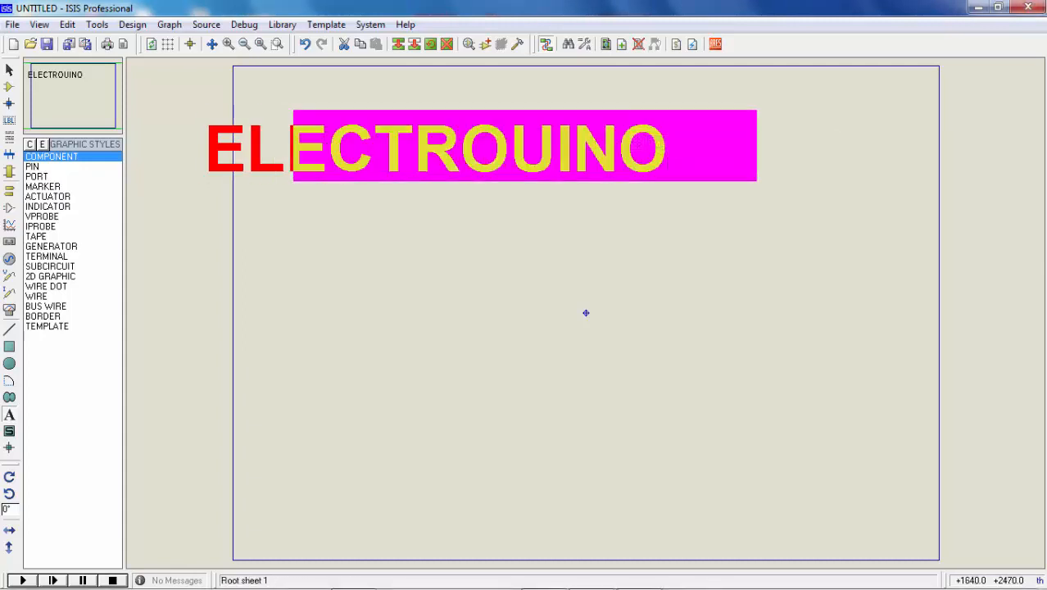
left_click(816, 130)
left_click(893, 234)
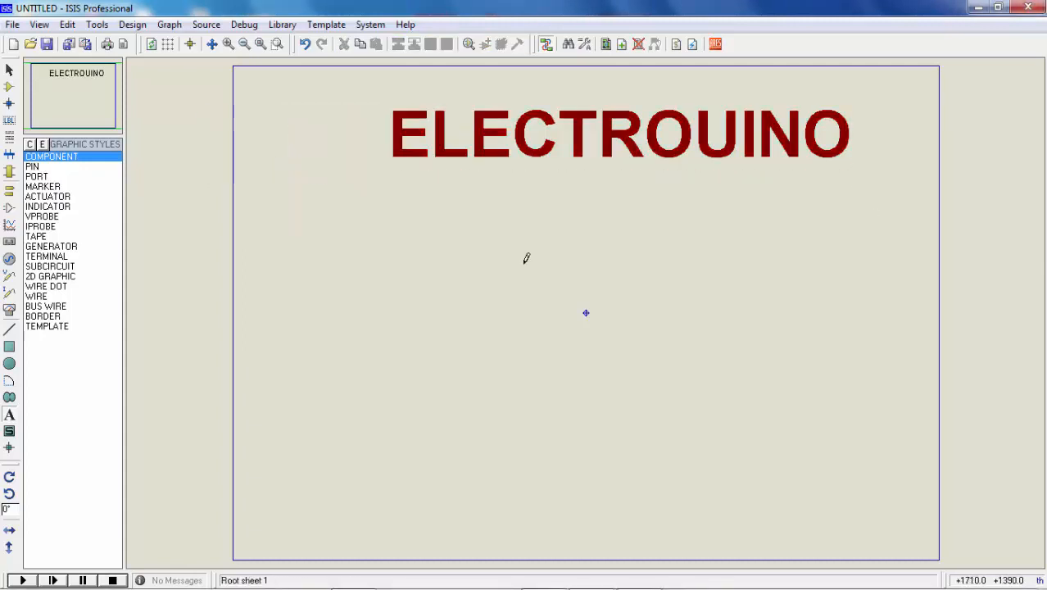
- Place the 14SEG-MPX1-CA-BLUE display on the sheet, below and to the left of the ELECTROUINO title
left_click(10, 90)
left_click(65, 157)
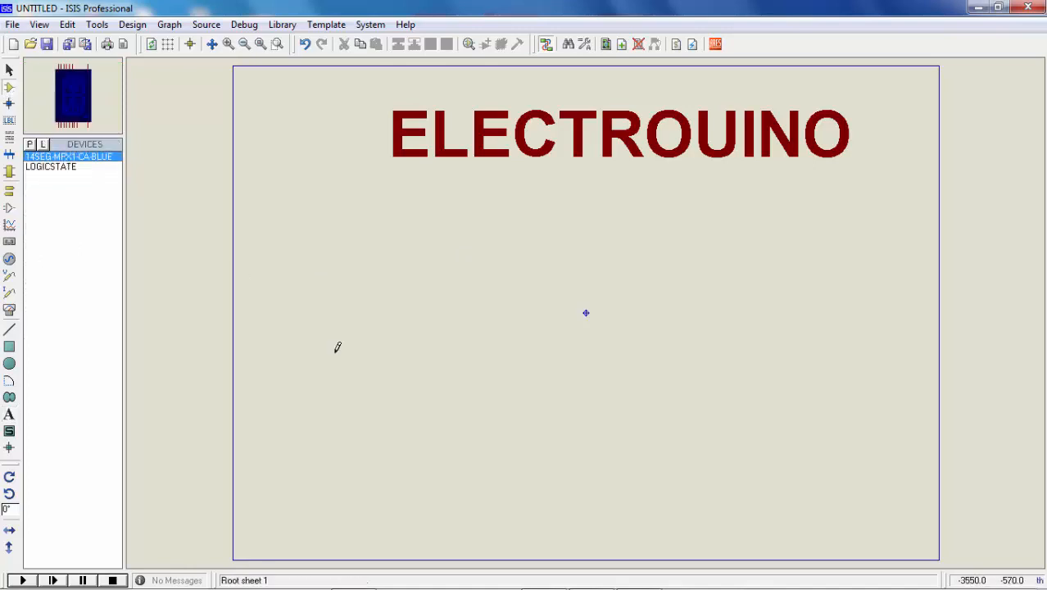
left_click(337, 273)
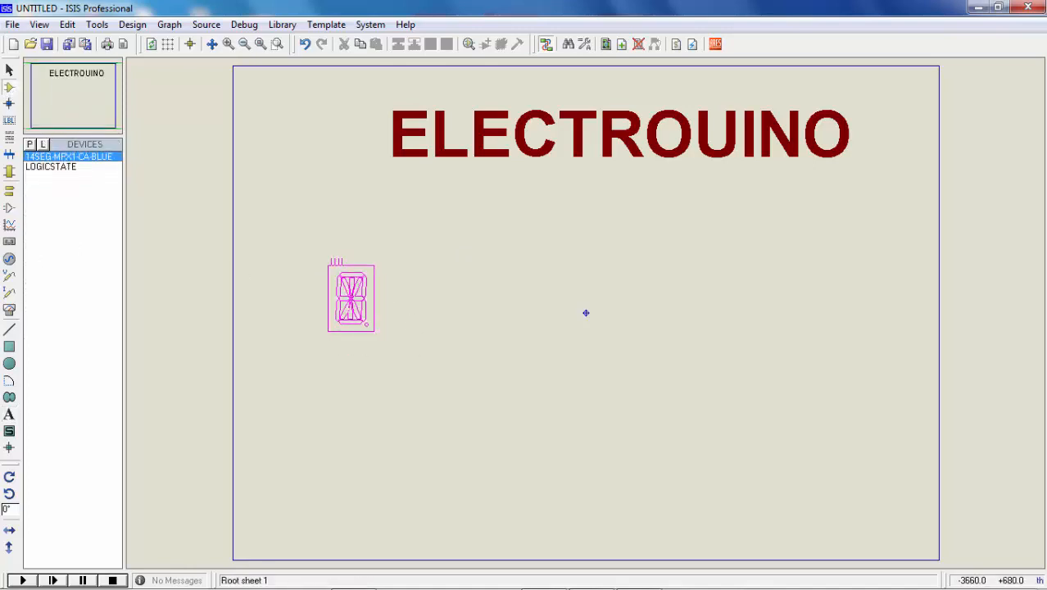
left_click(322, 273)
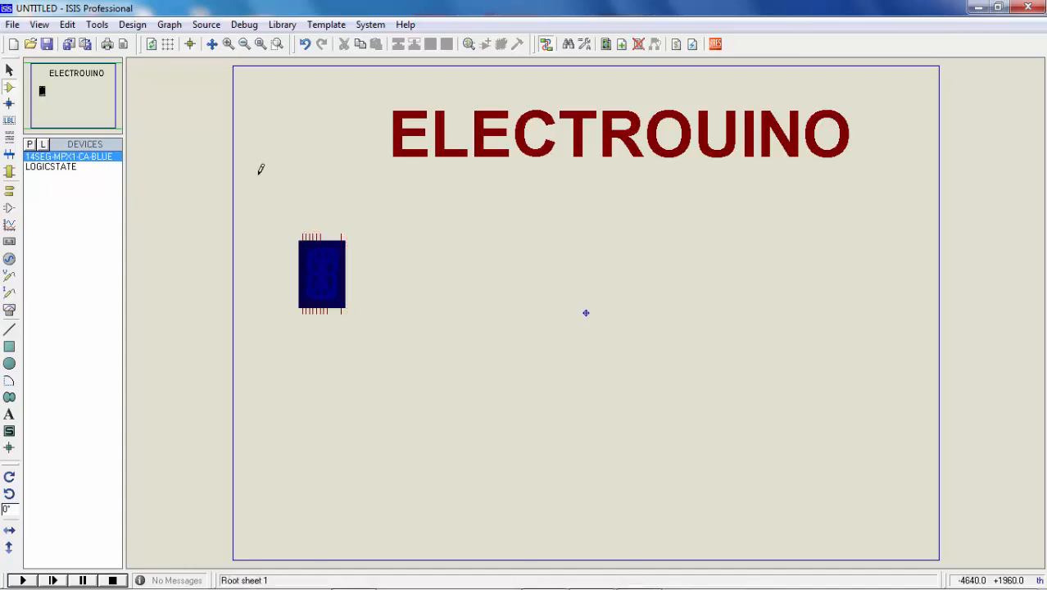
- Place a LOGICSTATE source above and left of the display and wire it to the display's first upper pin
left_click(60, 167)
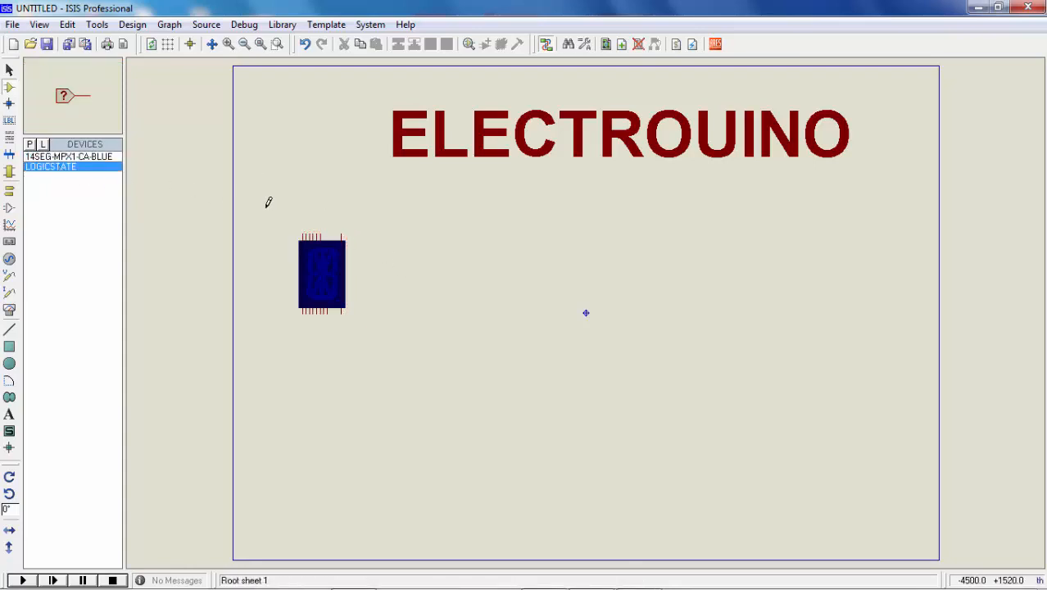
key("F6")
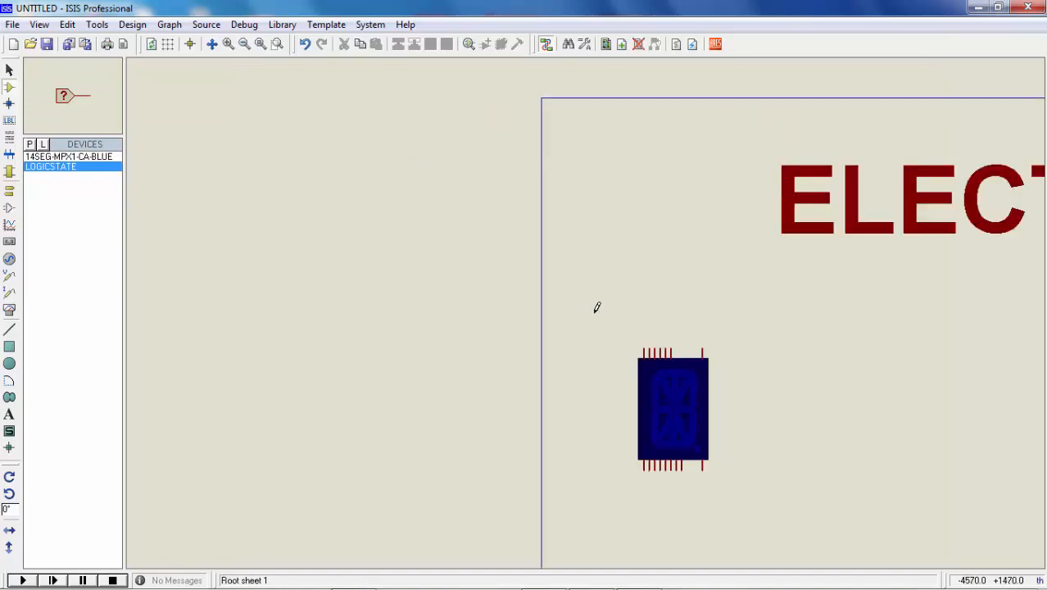
key("F6")
key("F6")
key("F7")
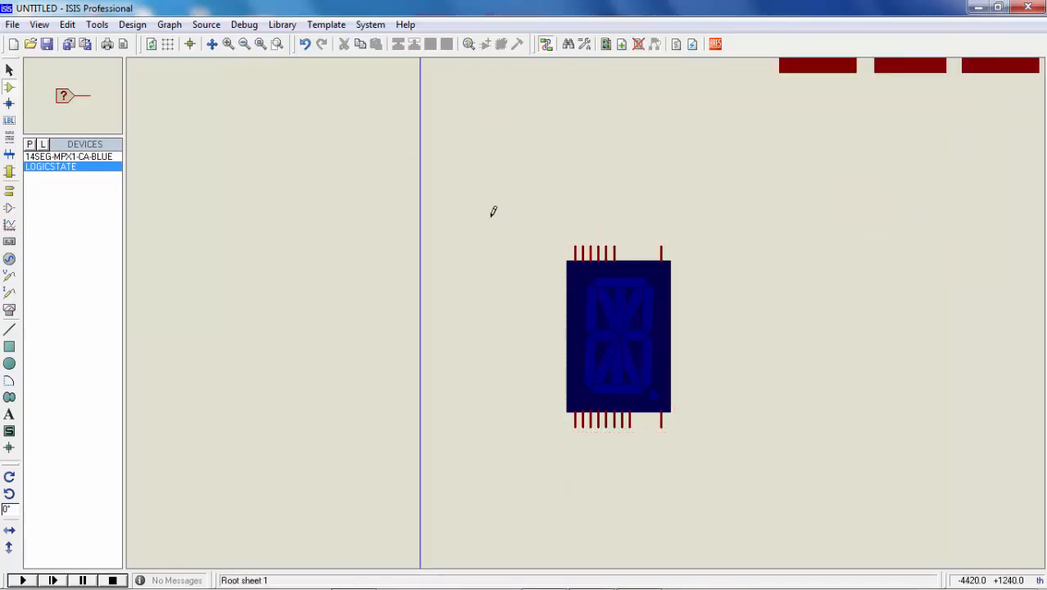
left_click(463, 190)
left_click(463, 190)
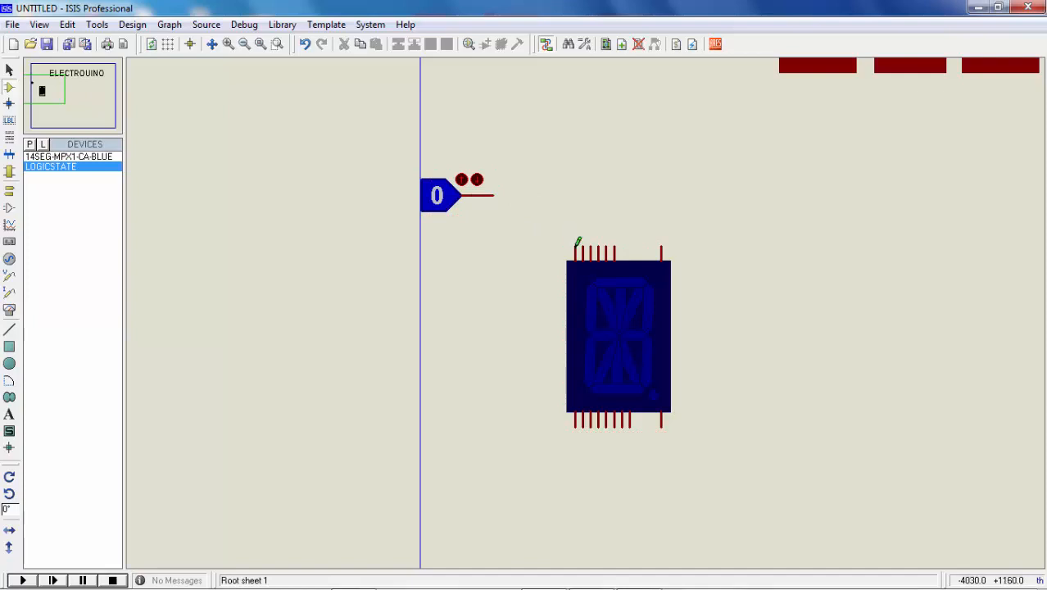
left_click(575, 246)
left_click(493, 195)
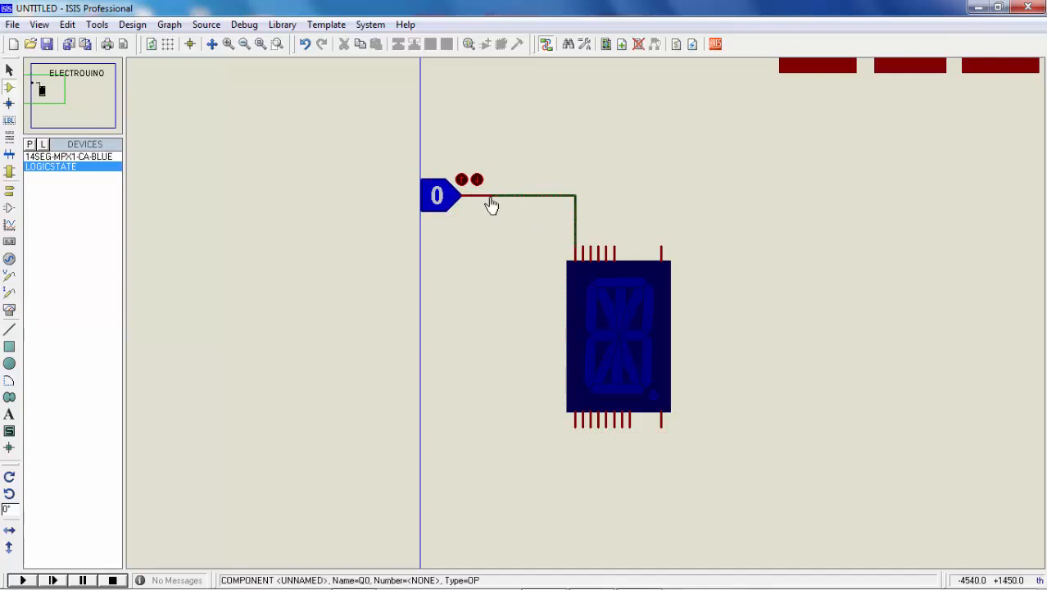
- Place a second LOGICSTATE directly above the first and wire it to the display's upper pin B
left_click(455, 147)
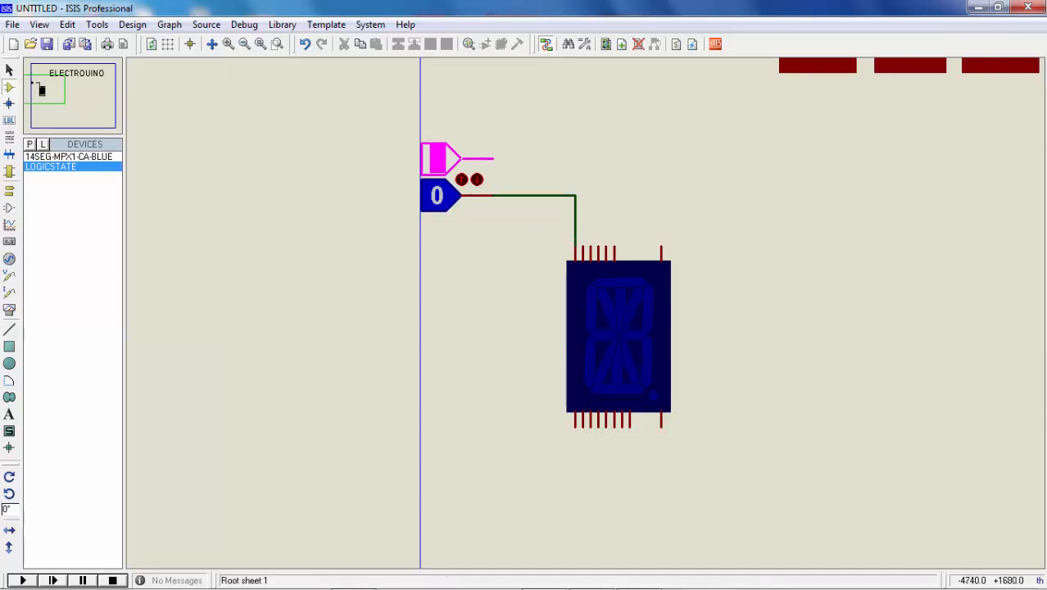
left_click(460, 154)
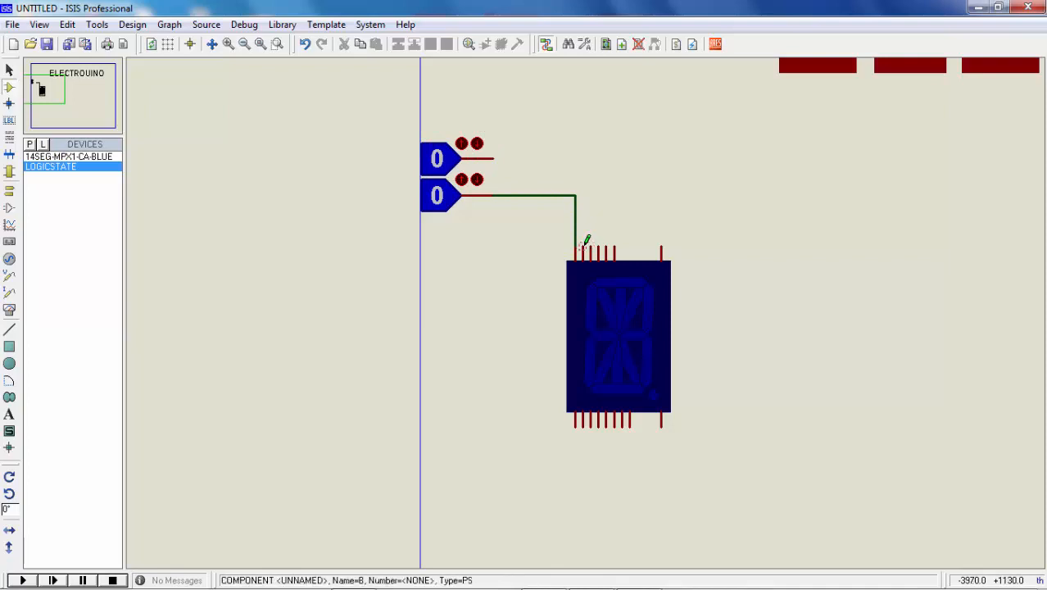
left_click(583, 246)
left_click(493, 158)
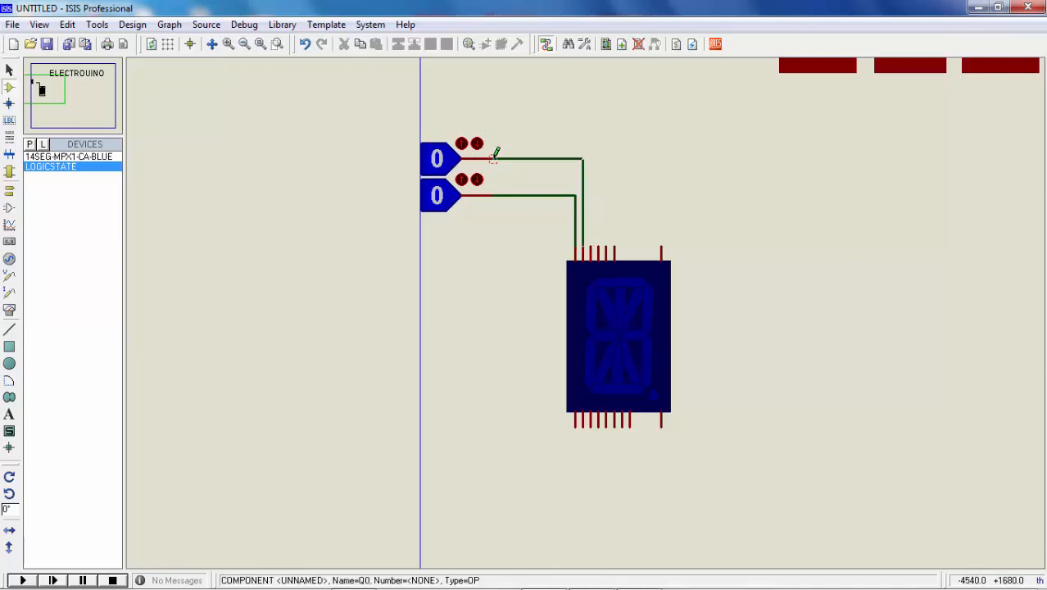
- Place a third LOGICSTATE above the second and wire it to the display's third upper pin
left_click(462, 107)
left_click(478, 115)
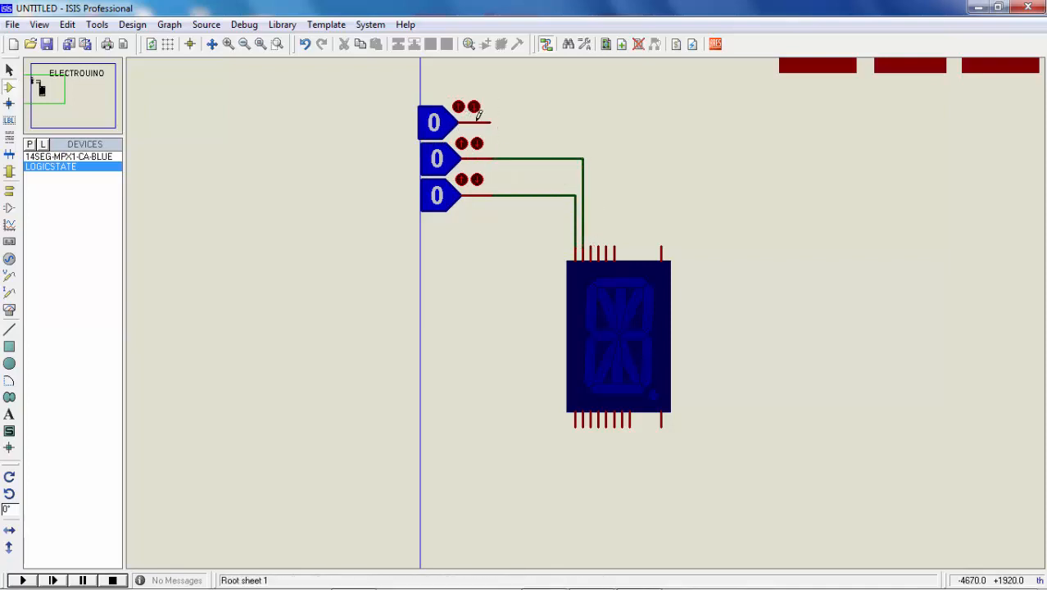
left_click(489, 120)
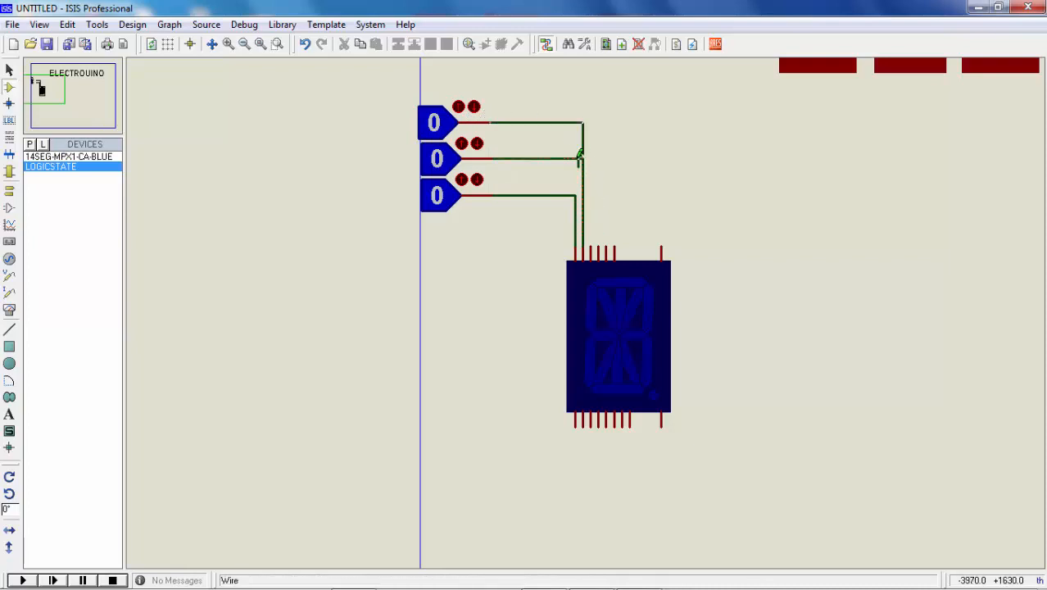
left_click(590, 247)
- Place a fourth LOGICSTATE above the third and wire it to the display's fourth upper pin
scroll(502, 96, "down", 1)
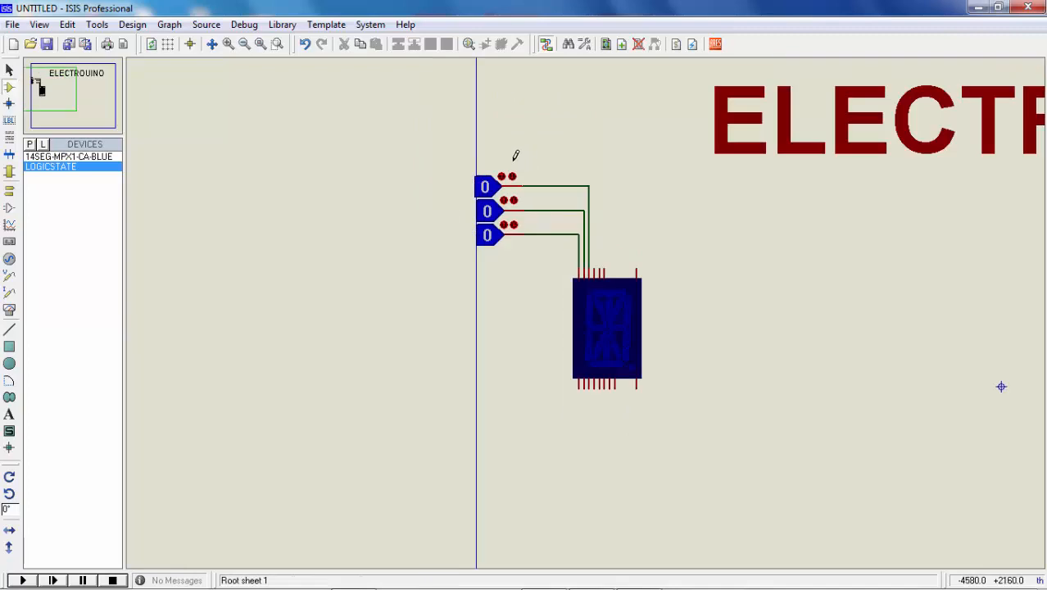
left_click(486, 146)
left_click(485, 156)
left_click(522, 154)
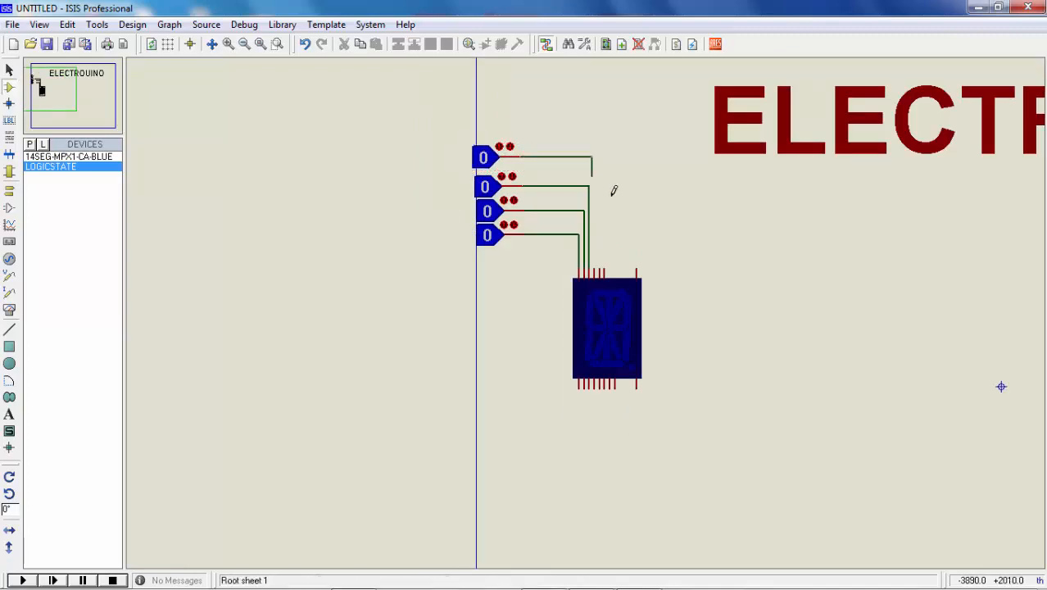
left_click(596, 264)
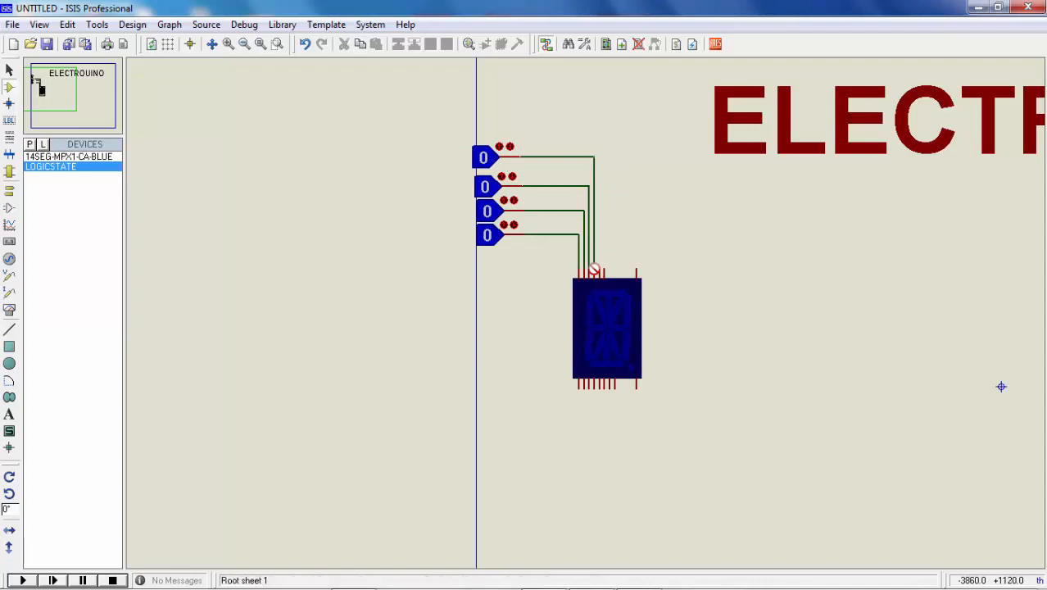
scroll(596, 264, "up", 1)
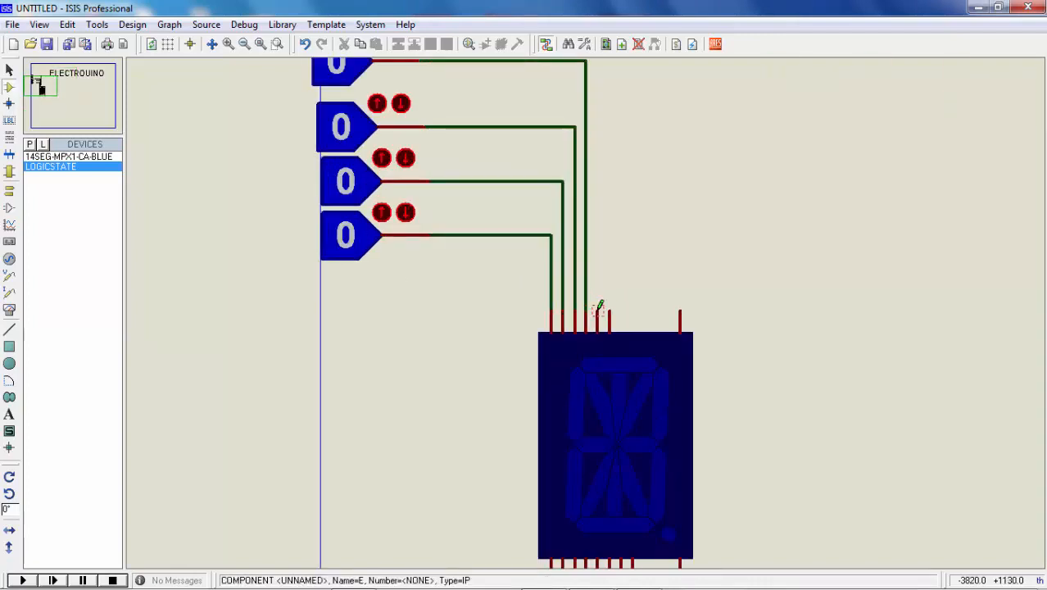
left_click(598, 308)
scroll(586, 306, "up", 2)
scroll(586, 292, "down", 3)
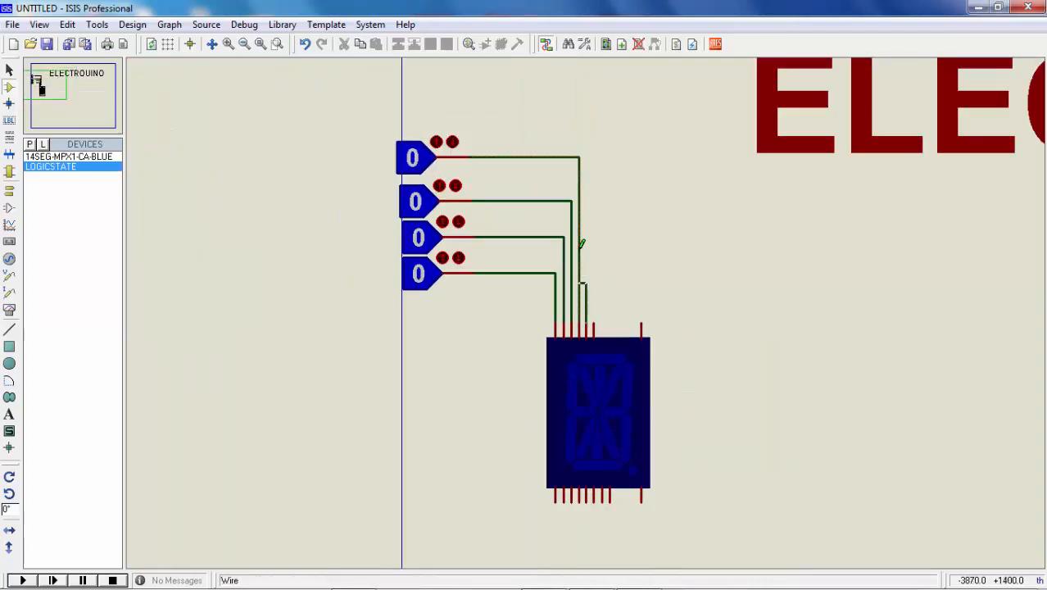
right_click(575, 149)
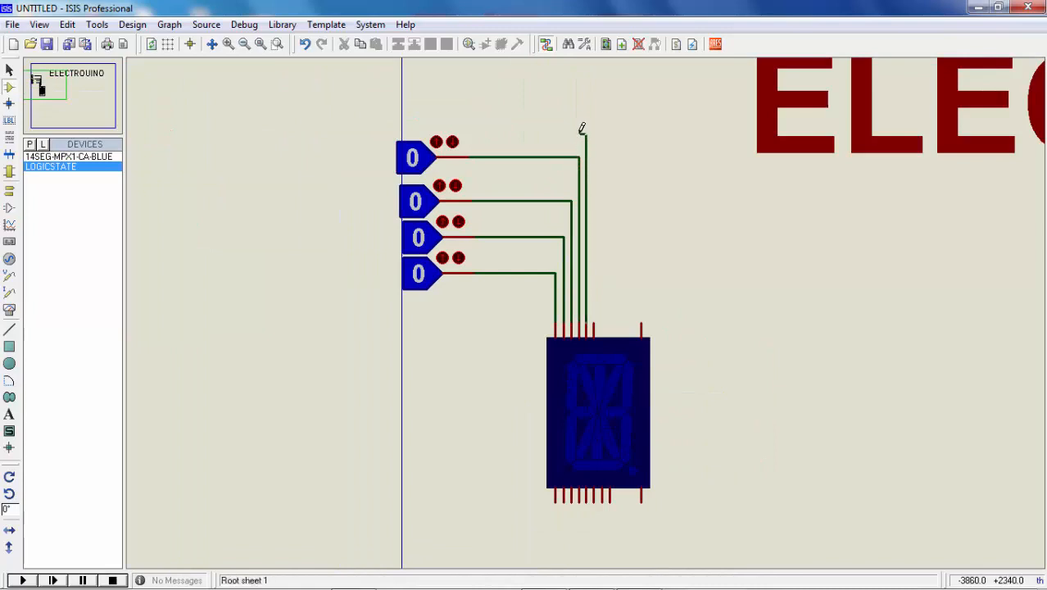
- Place a fifth and a sixth LOGICSTATE source above the fourth, continuing the column up and left of the display
left_click(412, 102)
left_click(431, 121)
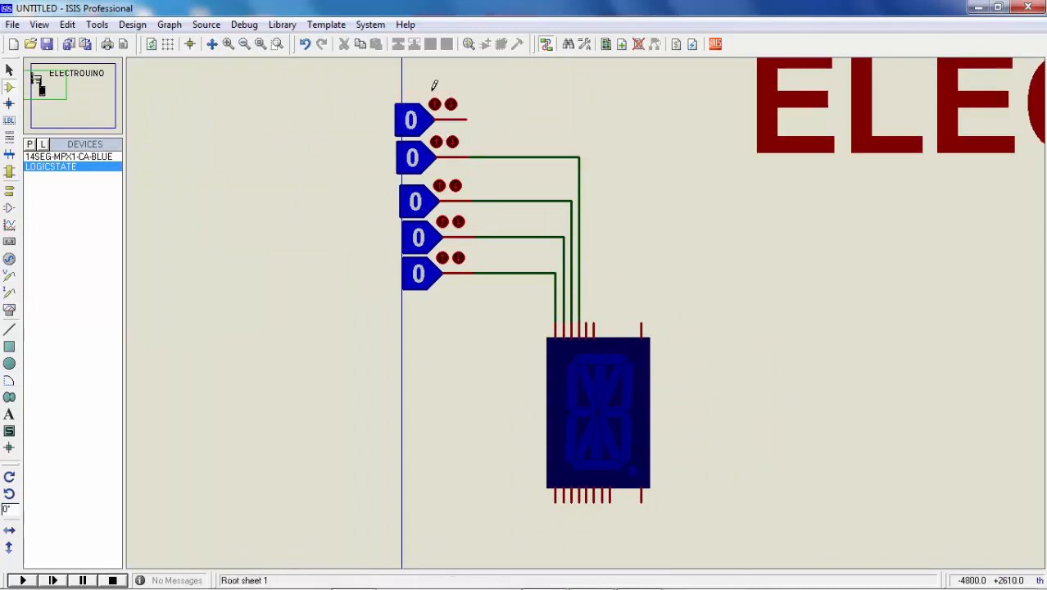
left_click(411, 75)
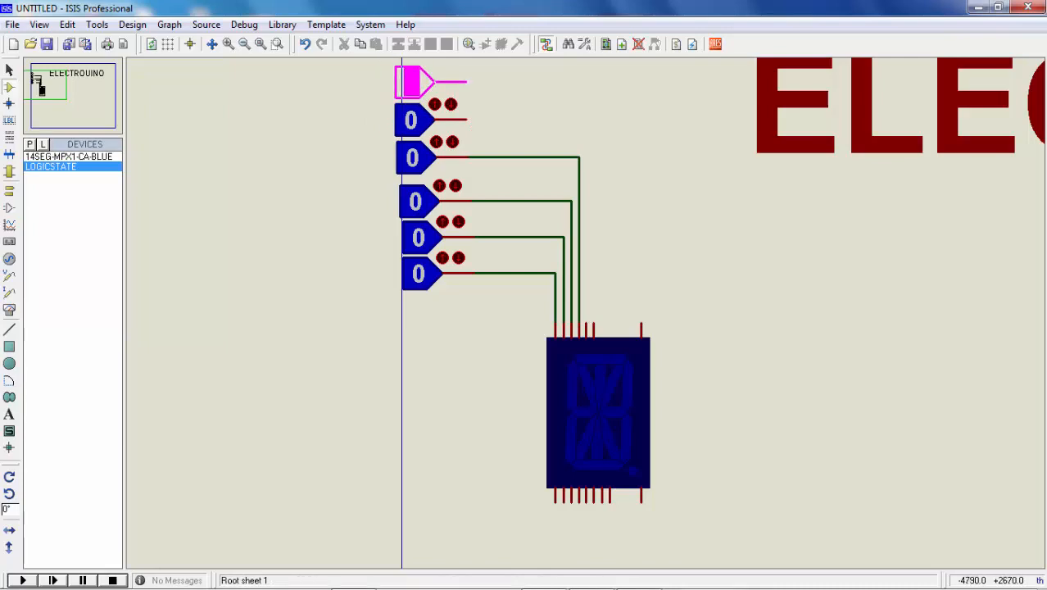
left_click(421, 82)
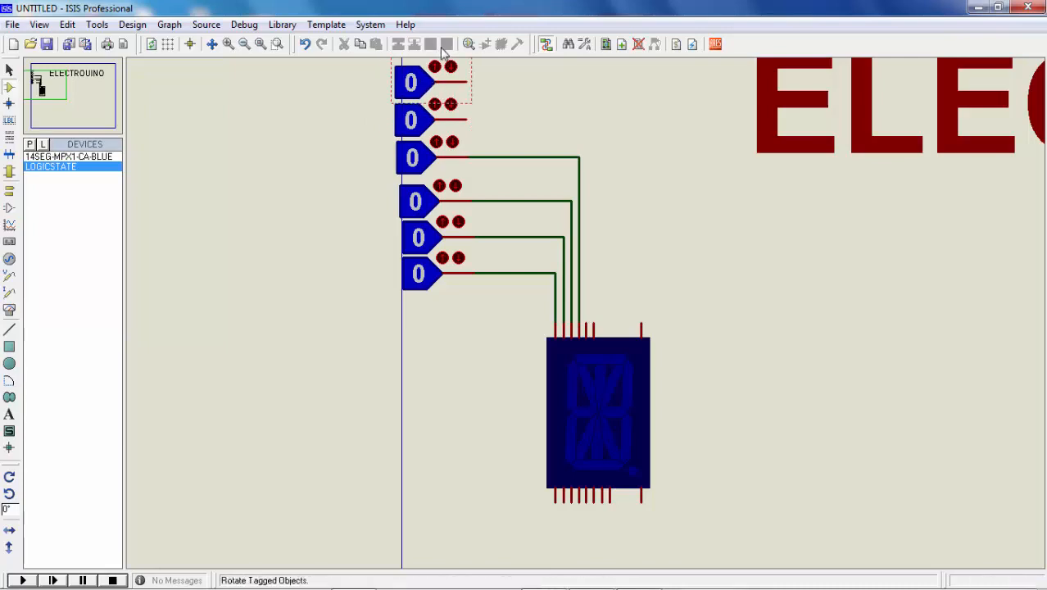
- Place a LOGICSTATE source rotated to 270° above the display's far-right upper pin and wire it to that pin
left_click(631, 106)
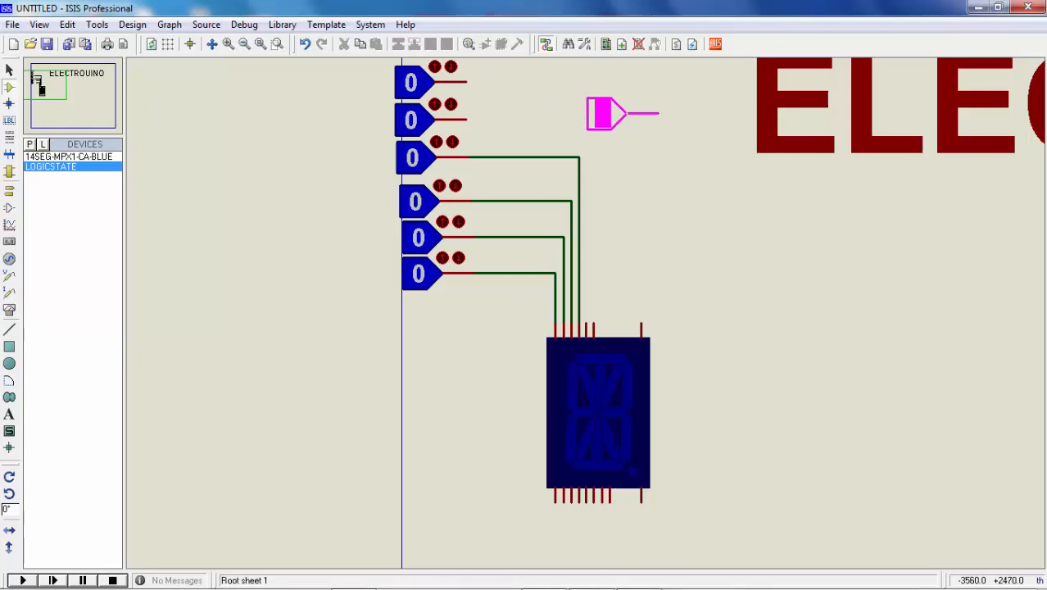
key("KP_Subtract")
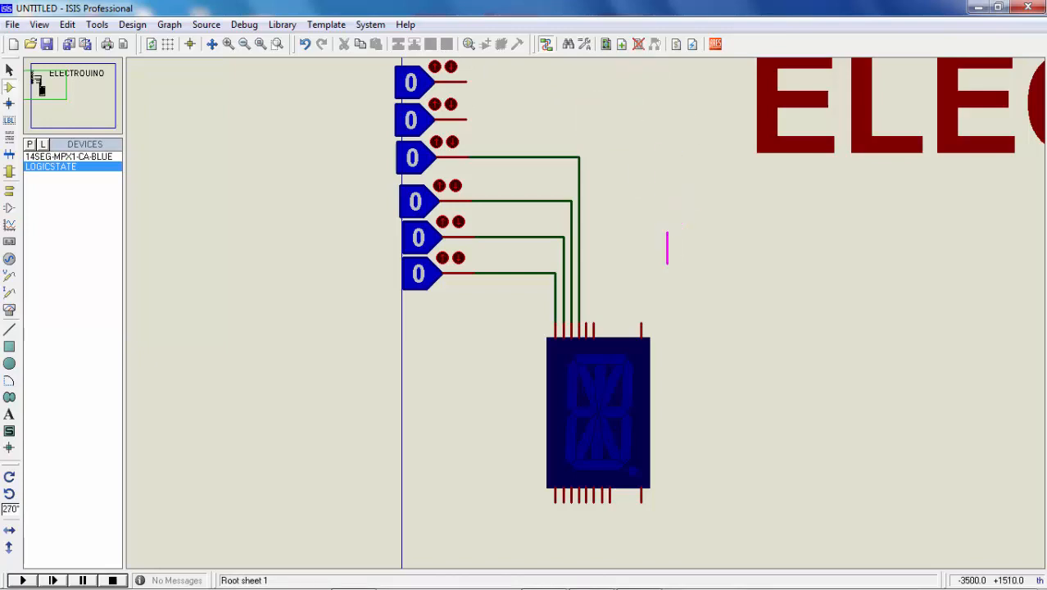
left_click(641, 209)
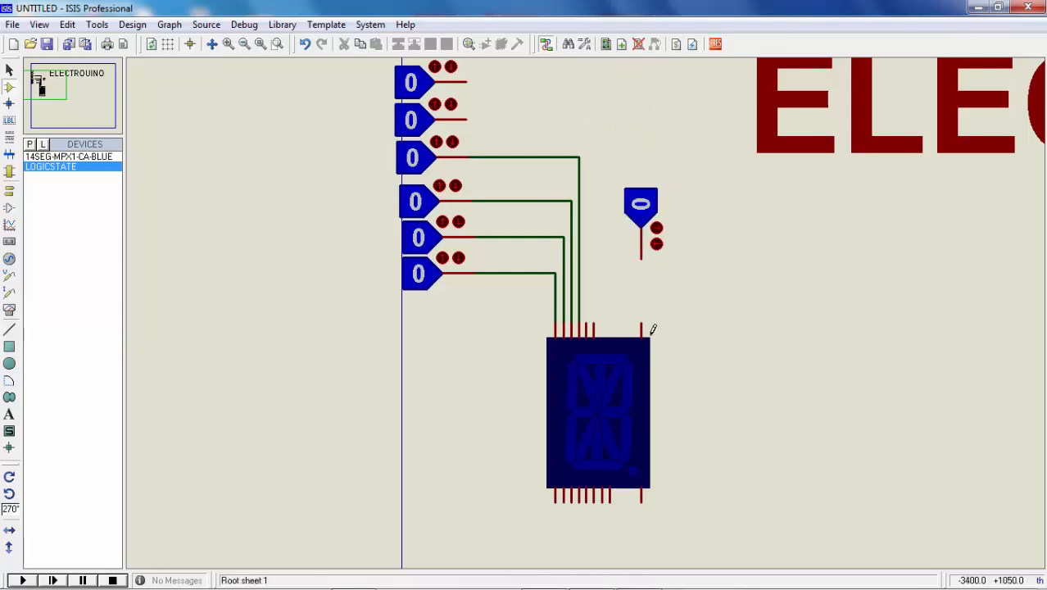
left_click(640, 322)
left_click(641, 255)
- Wire the fifth and sixth LOGICSTATE sources to the display's fifth and sixth upper pins
left_click(472, 120)
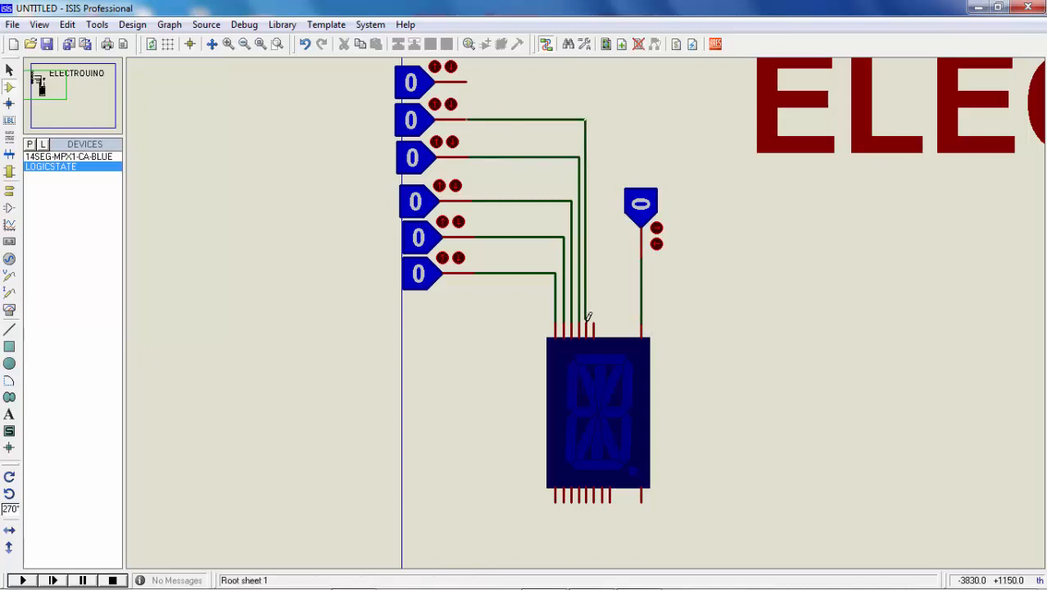
left_click(587, 323)
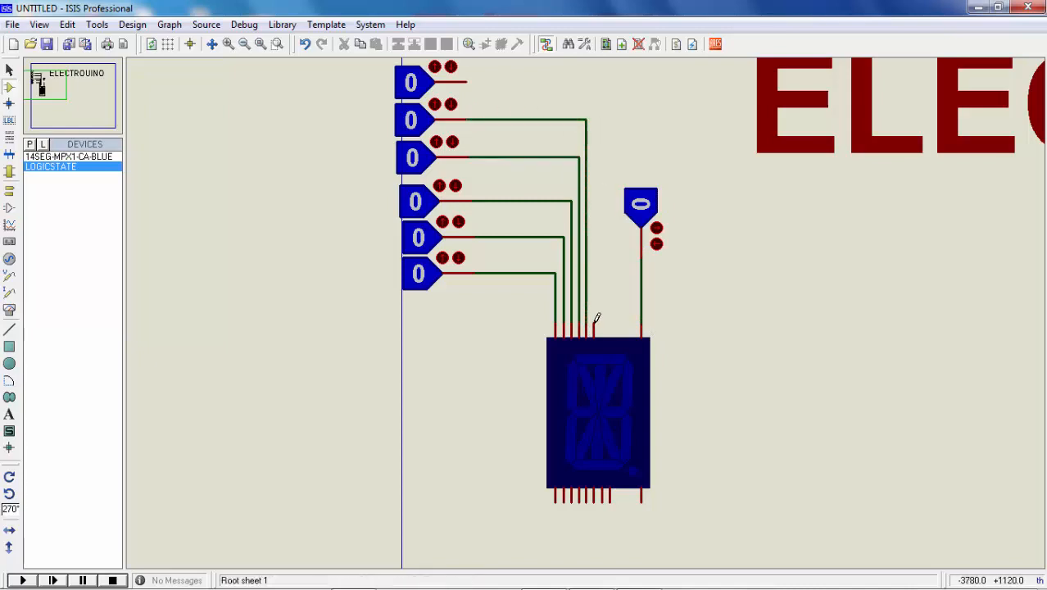
left_click(593, 323)
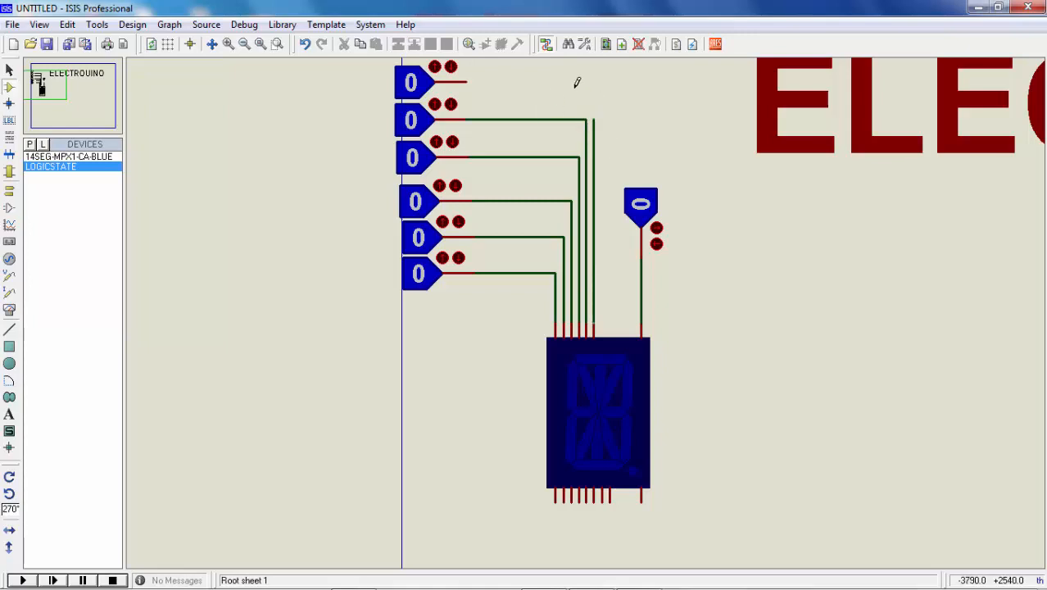
left_click(466, 81)
- Block-copy the column of six LOGICSTATE sources twice, placing one copy below left and one below right of the display
left_click_drag(508, 327, 346, 103)
left_click(398, 45)
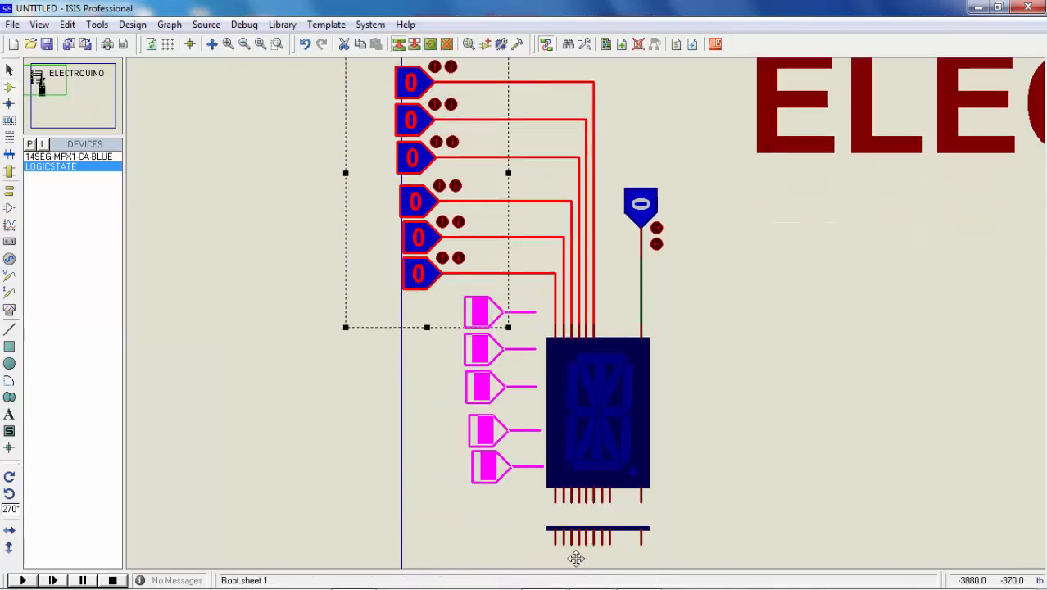
scroll(576, 474, "down", 1)
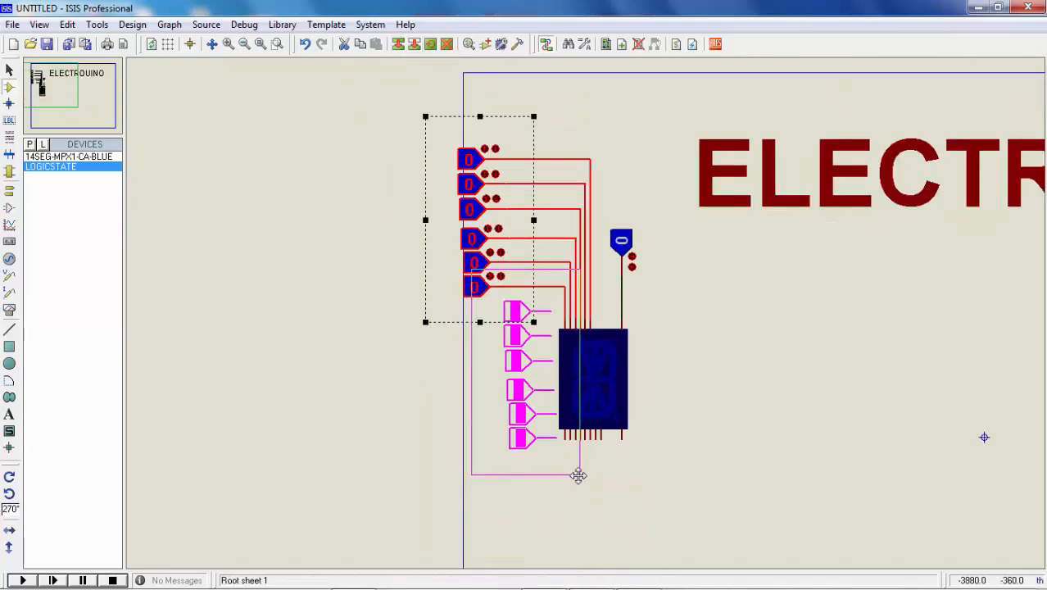
left_click(564, 546)
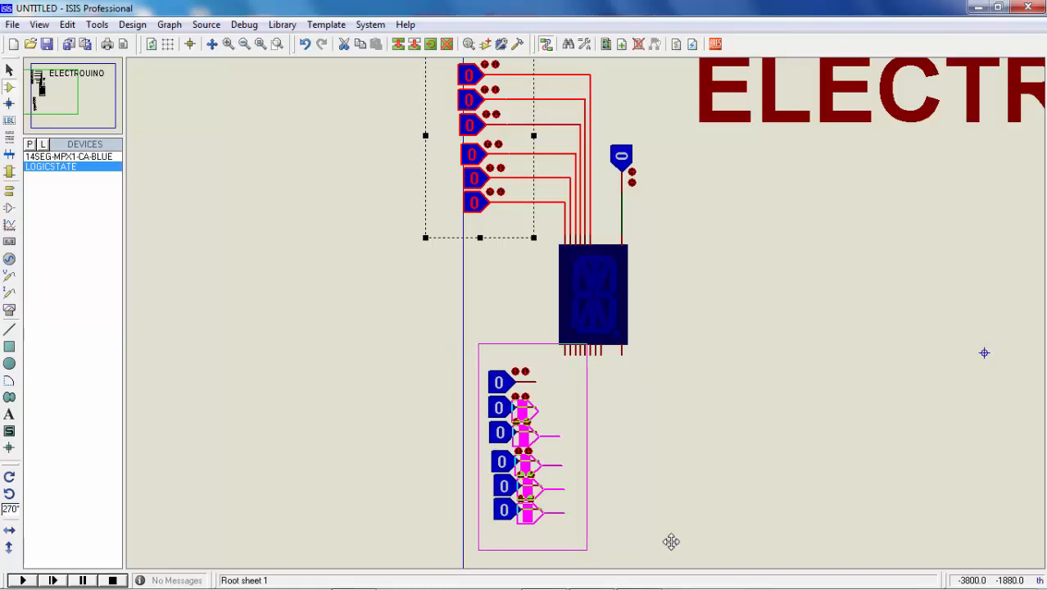
left_click(768, 538)
right_click(768, 531)
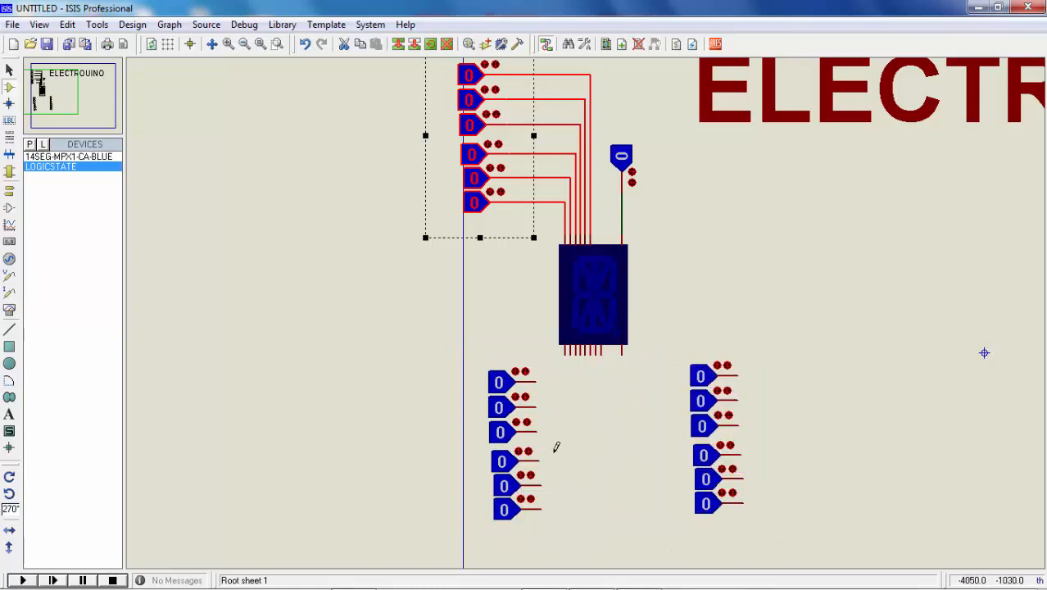
- Wire the upper three sources of the lower-left column to the display's first three lower pins
scroll(555, 446, "up", 1)
left_click(553, 238)
left_click(596, 195)
left_click(605, 195)
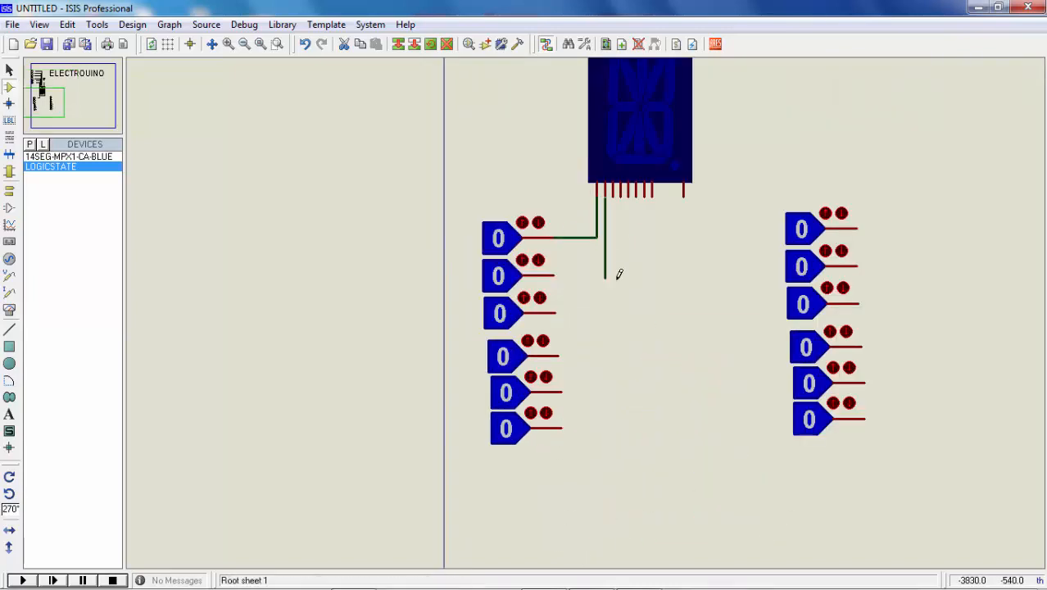
left_click(554, 275)
left_click(612, 195)
left_click(555, 312)
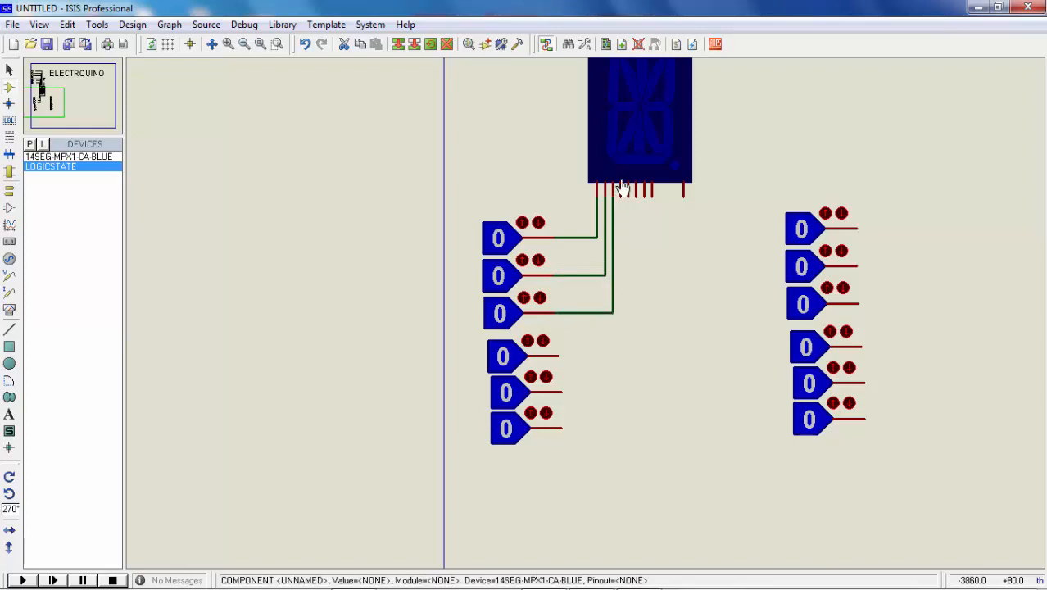
left_click(559, 355)
left_click(621, 193)
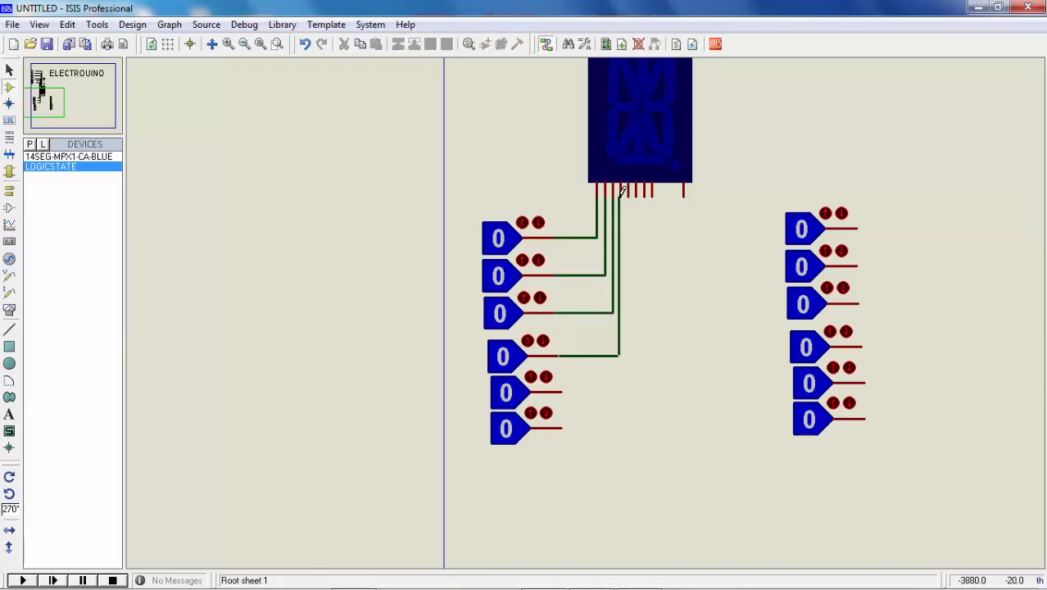
right_click(621, 192)
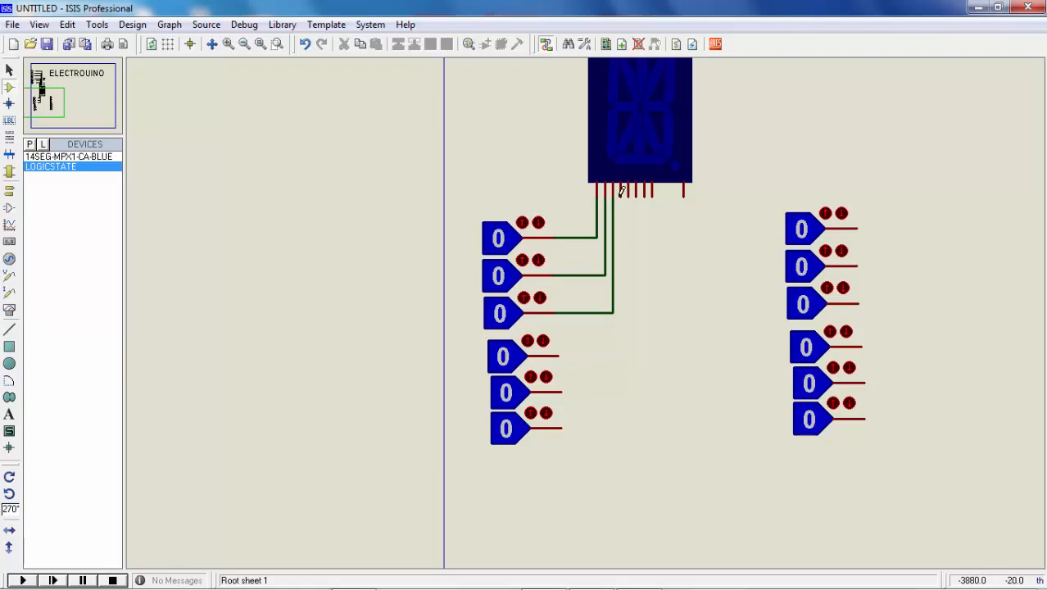
- Wire the lower three sources of the lower-left column to the display's fourth, fifth and sixth lower pins
scroll(620, 192, "up", 1)
left_click(620, 195)
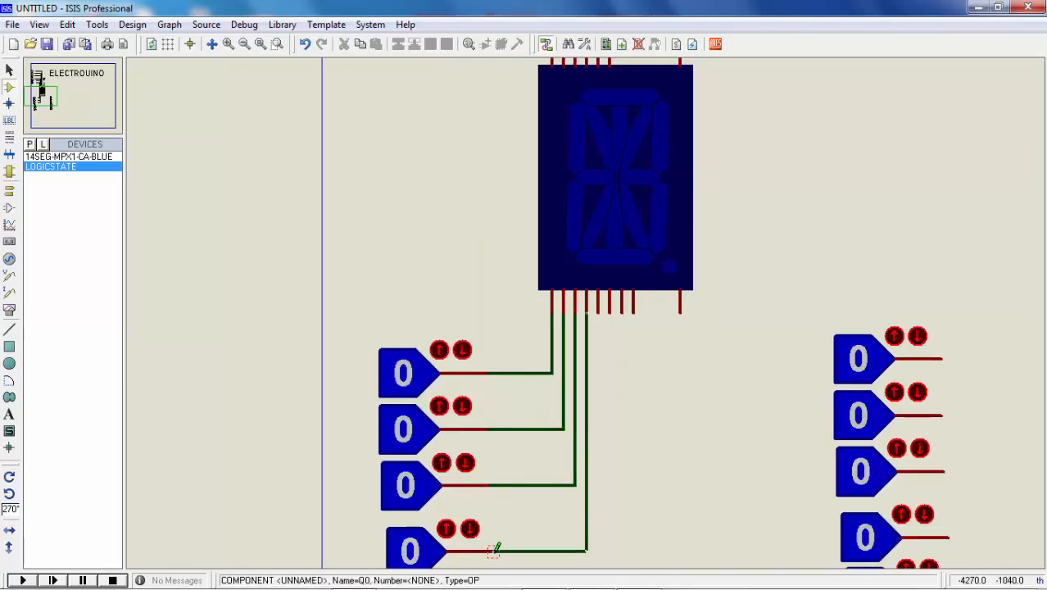
left_click(492, 550)
left_click(598, 311)
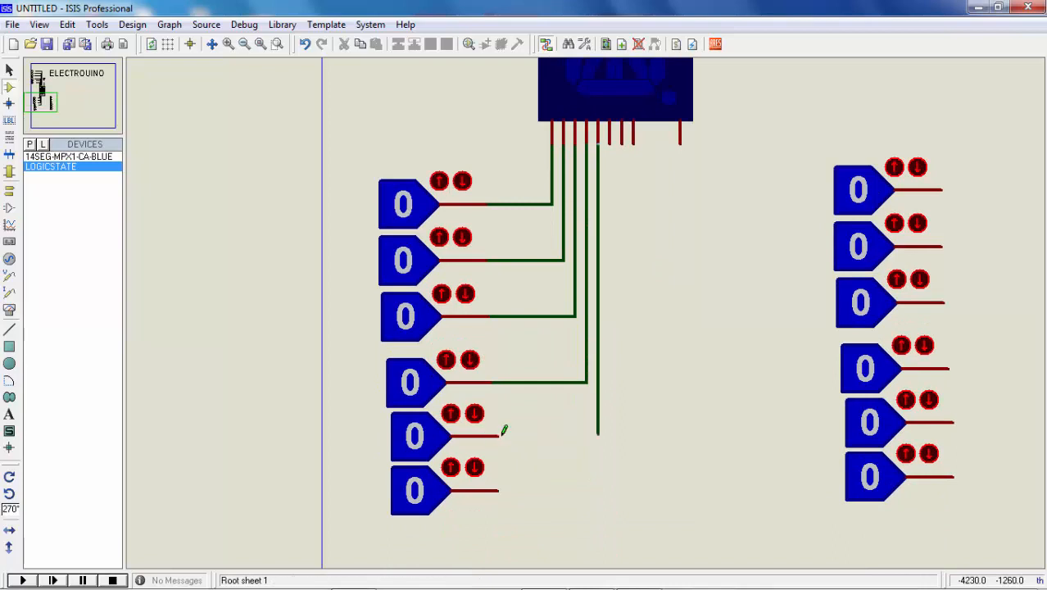
left_click(498, 436)
left_click(609, 141)
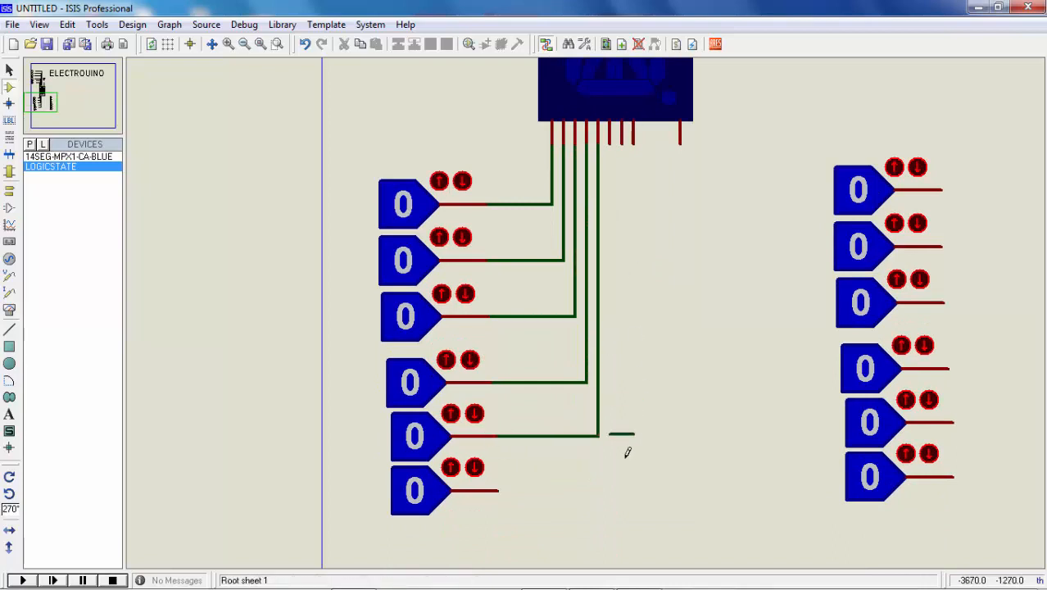
left_click(498, 490)
- Rotate the upper three sources of the lower-right column anti-clockwise twice so they point towards the display
left_click_drag(824, 114, 977, 336)
right_click(660, 194)
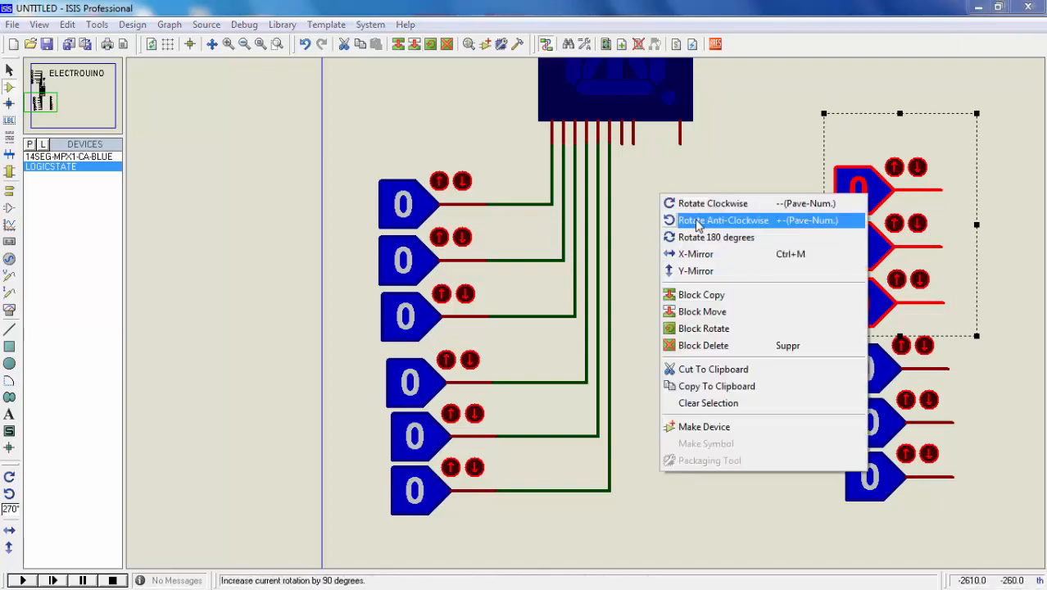
left_click(697, 218)
right_click(884, 233)
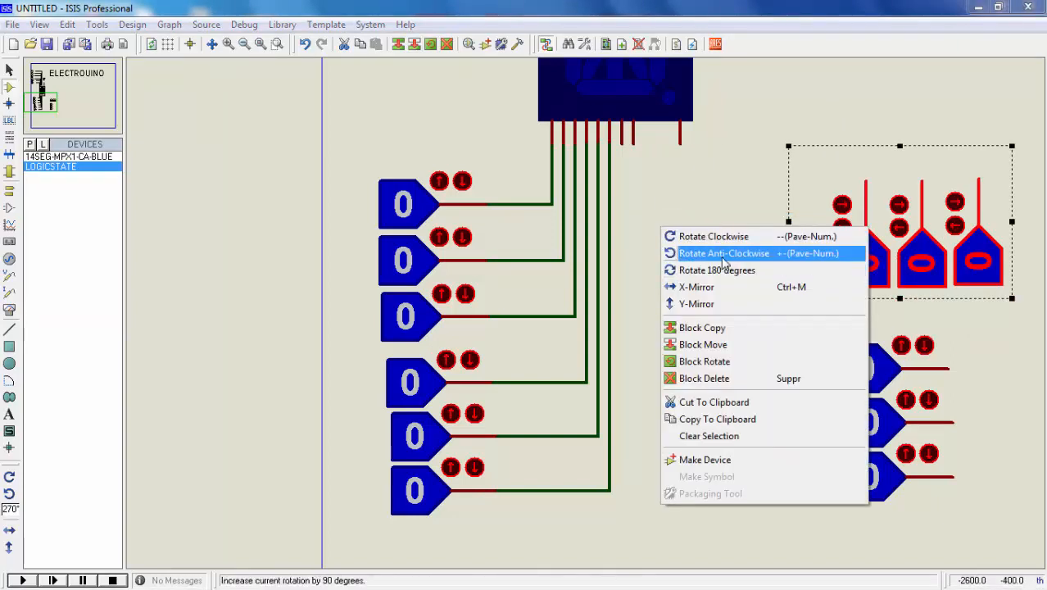
left_click(737, 250)
left_click(766, 159)
- Wire the three rotated sources to the display's remaining lower pins, from the far-right pin to the seventh
left_click(854, 145)
left_click(680, 144)
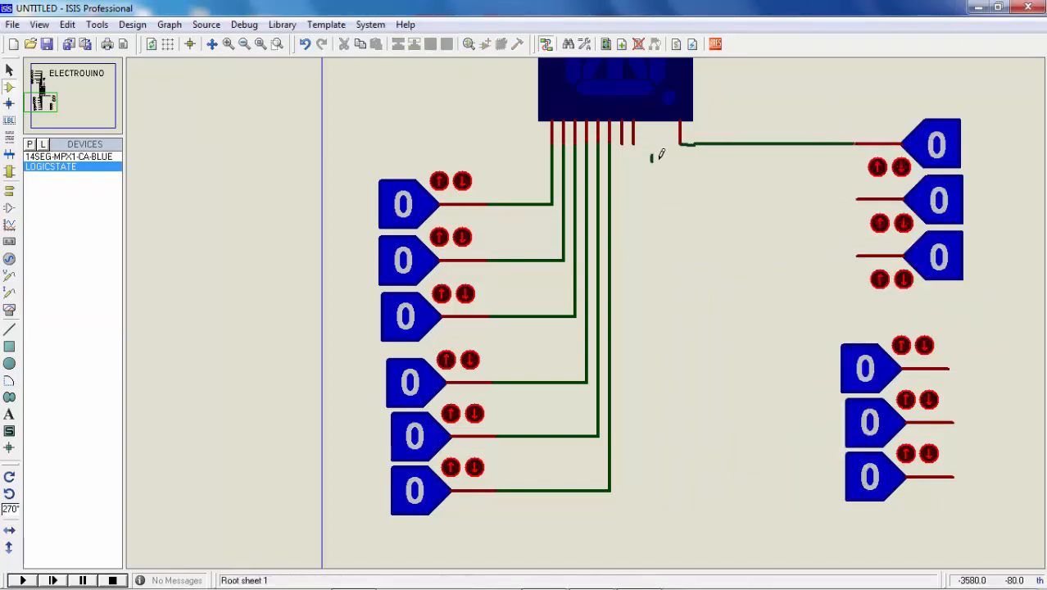
left_click(632, 144)
left_click(856, 198)
left_click(856, 255)
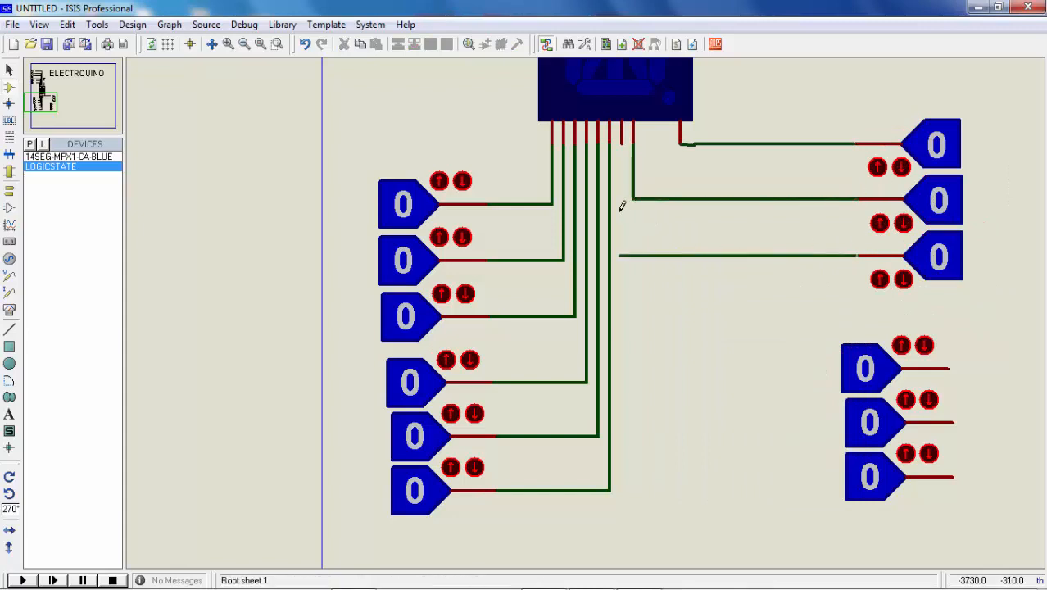
left_click(620, 144)
- Delete the three unused LOGICSTATE sources at the bottom of the lower-right column
left_click_drag(977, 492, 782, 314)
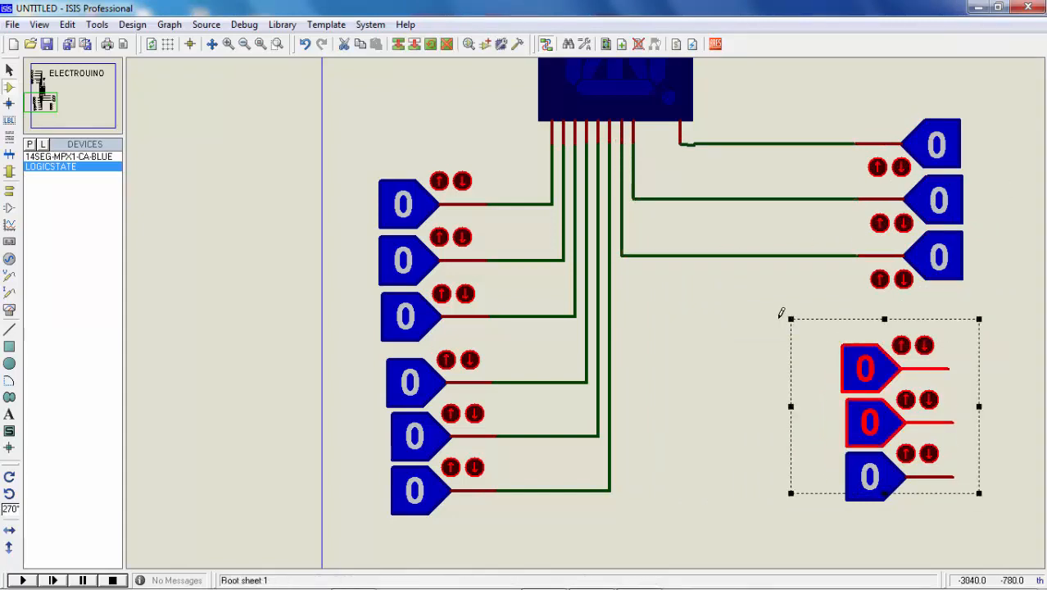
left_click(447, 44)
left_click_drag(994, 539, 823, 401)
right_click(823, 401)
key("Escape")
right_click(873, 465)
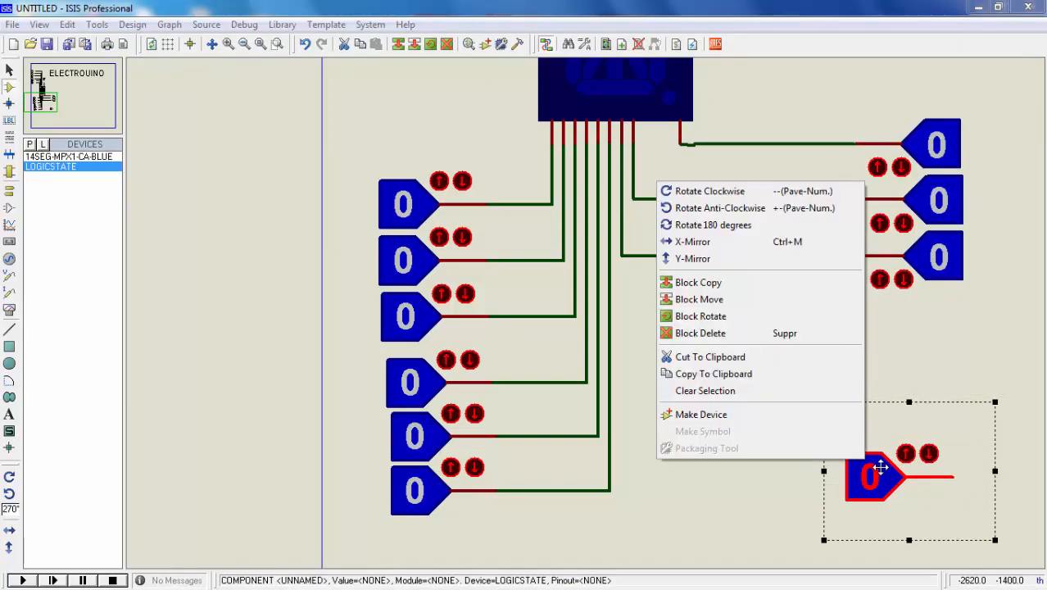
key("Escape")
right_click(870, 464)
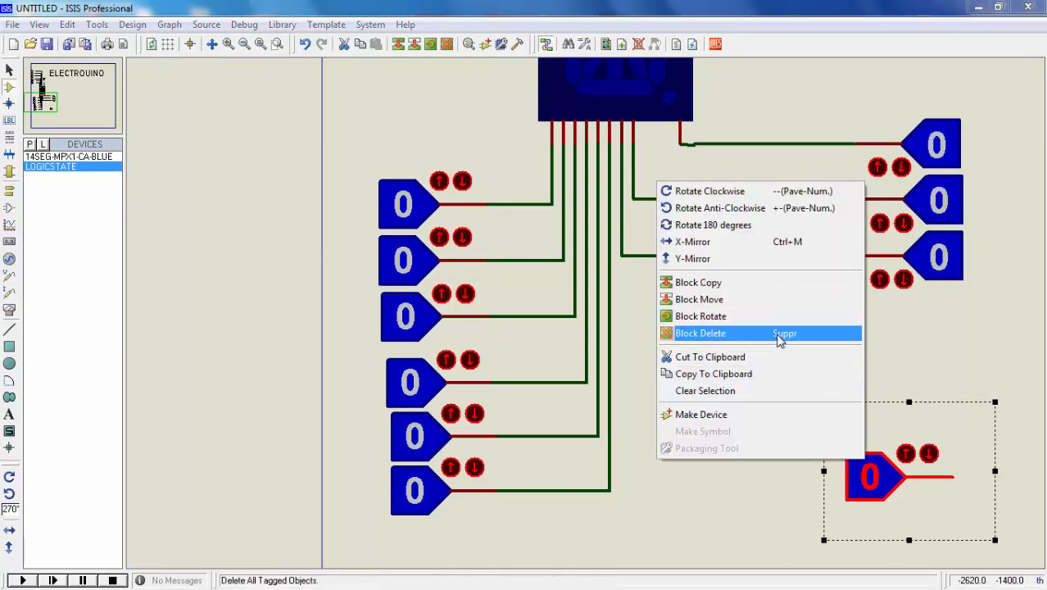
left_click(772, 339)
- Run the simulation and set the source above the display's far-right upper pin to 1
scroll(852, 260, "down", 2)
scroll(602, 211, "up", 1)
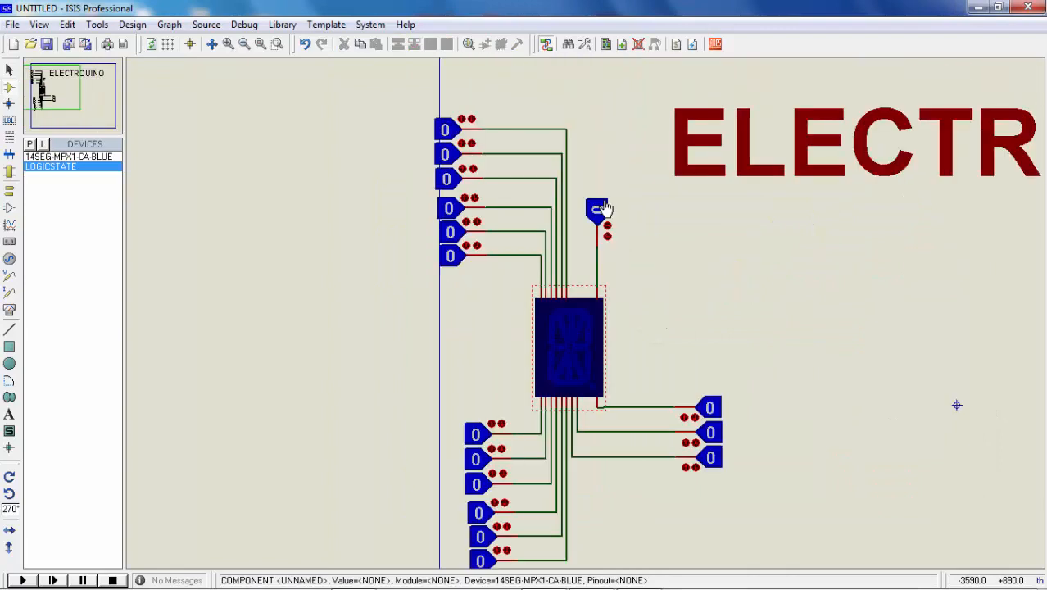
left_click(586, 319)
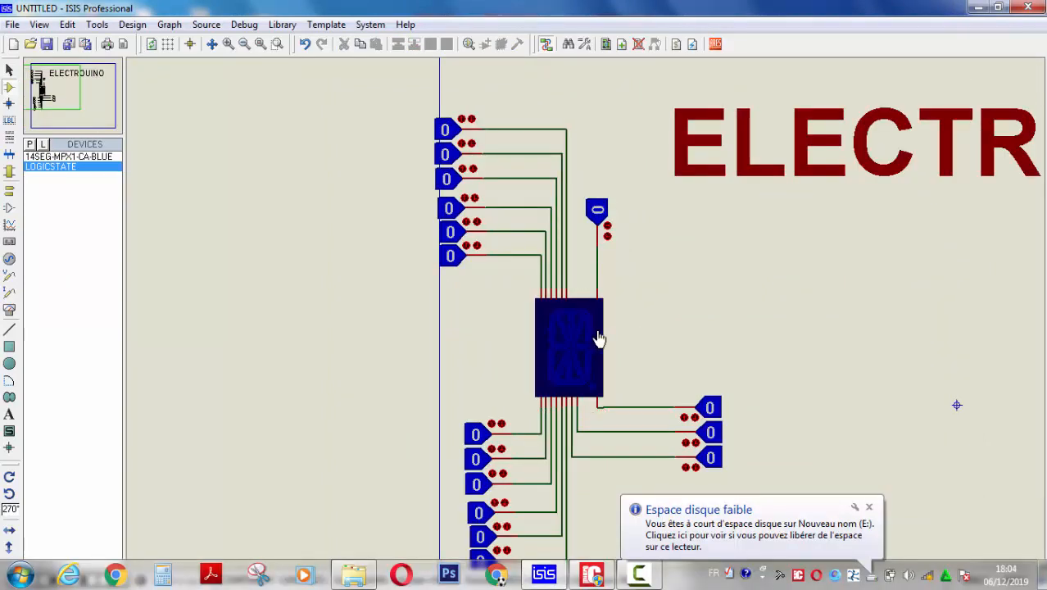
scroll(598, 337, "down", 1)
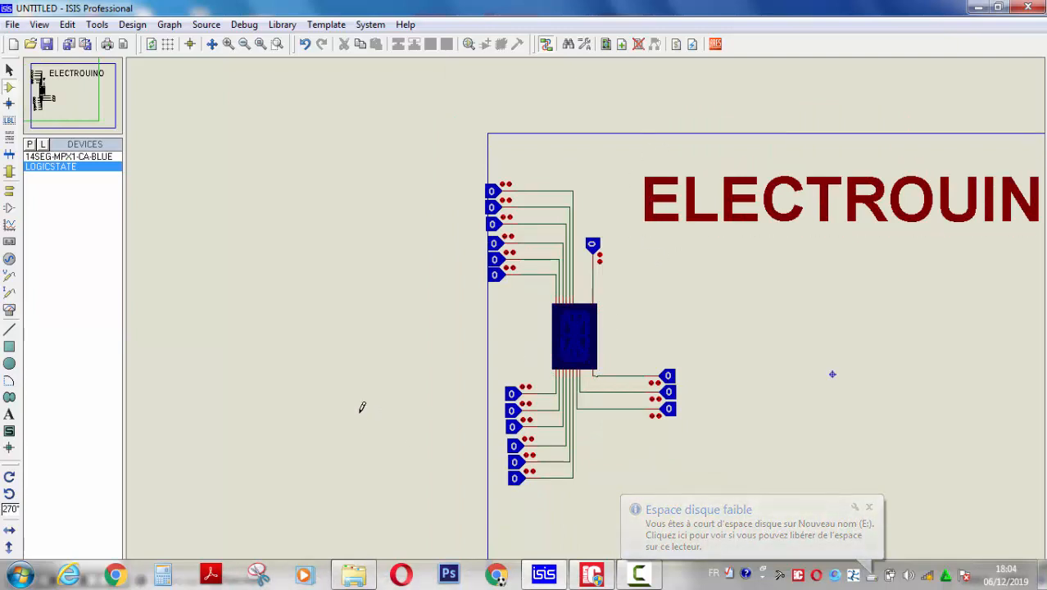
right_click(91, 546)
left_click(27, 579)
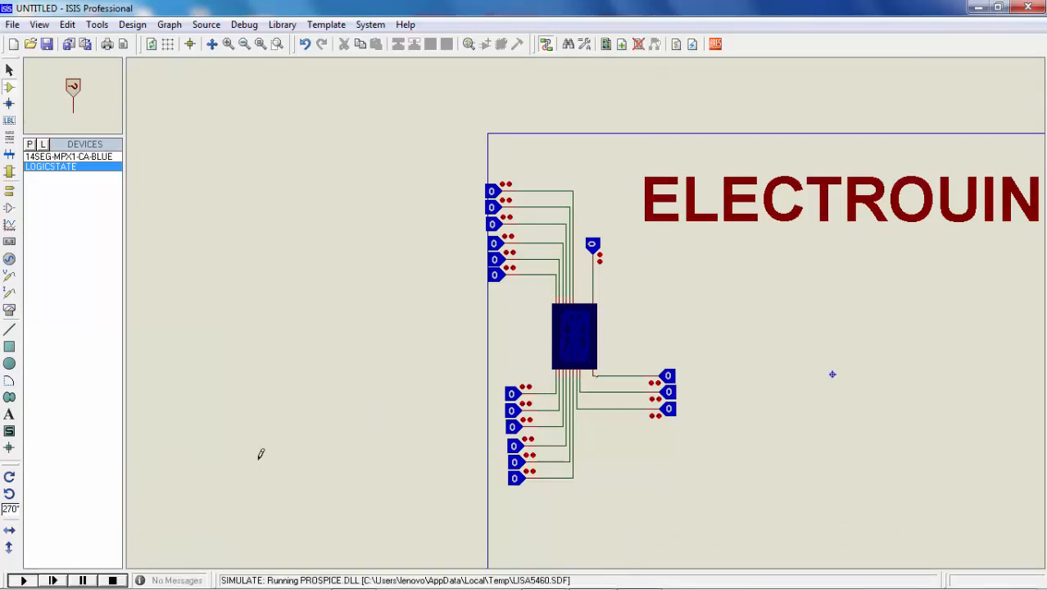
left_click(594, 250)
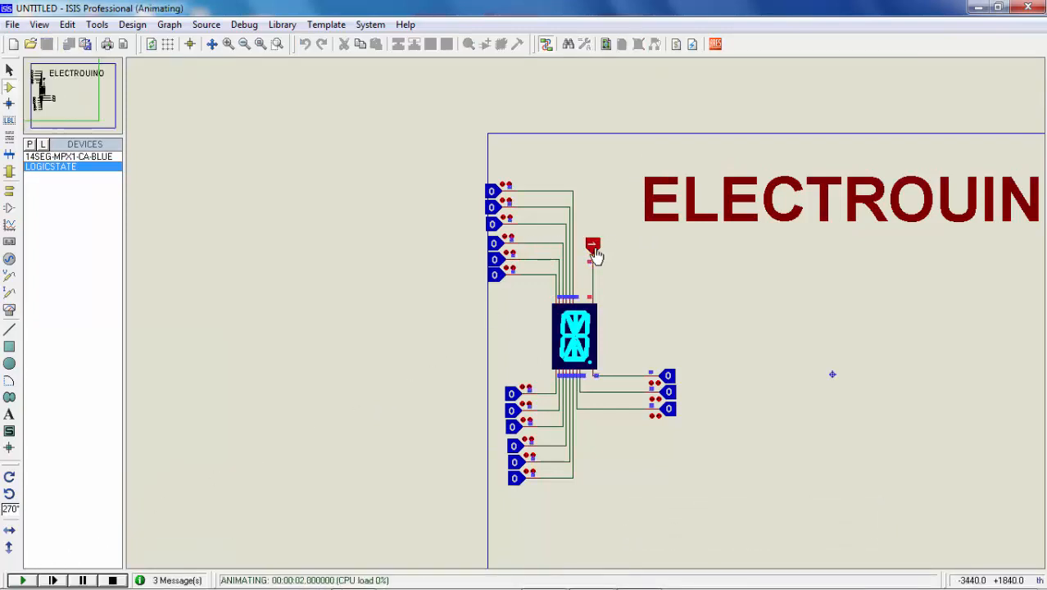
- Toggle the sources in the upper-left column, leaving only the fourth and fifth from the top at 1
left_click(491, 193)
left_click(491, 197)
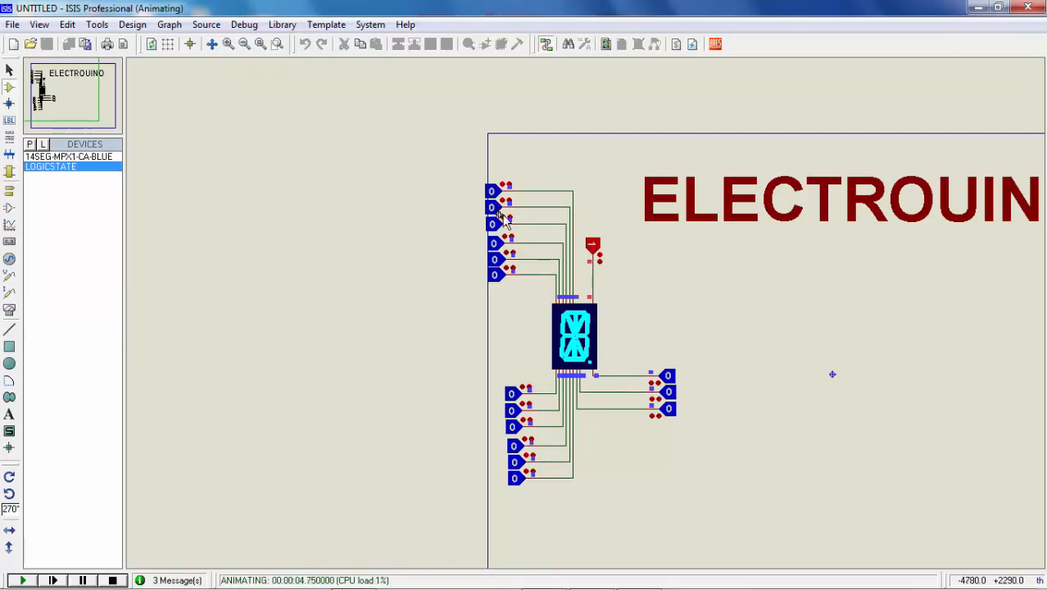
left_click(500, 211)
left_click(497, 277)
left_click(496, 258)
left_click(496, 247)
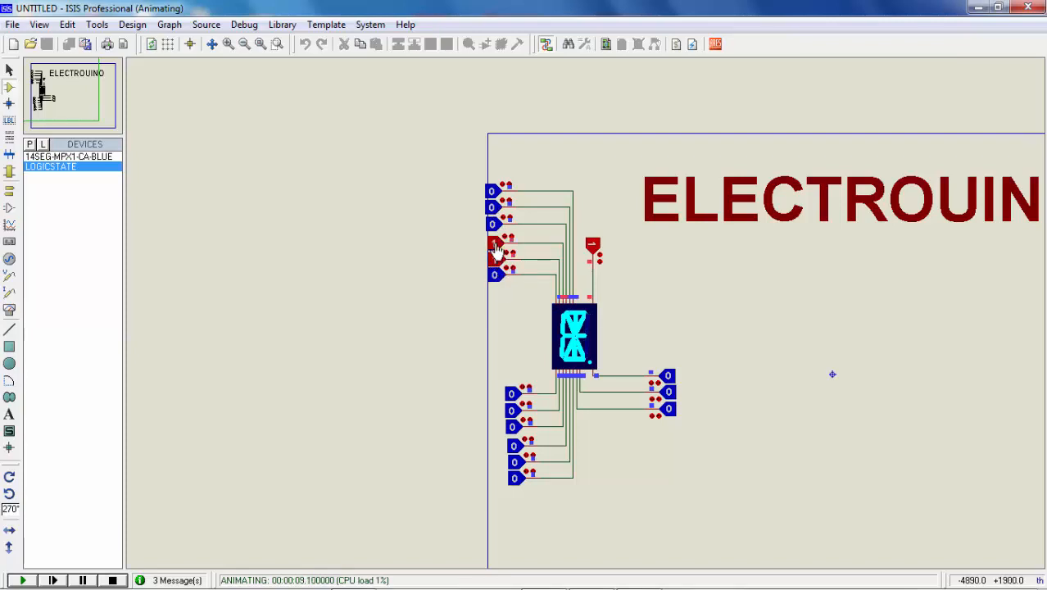
- Set every lower-left source except the fourth, plus the lowest lower-right source, to 1 and stop the simulation
left_click(510, 397)
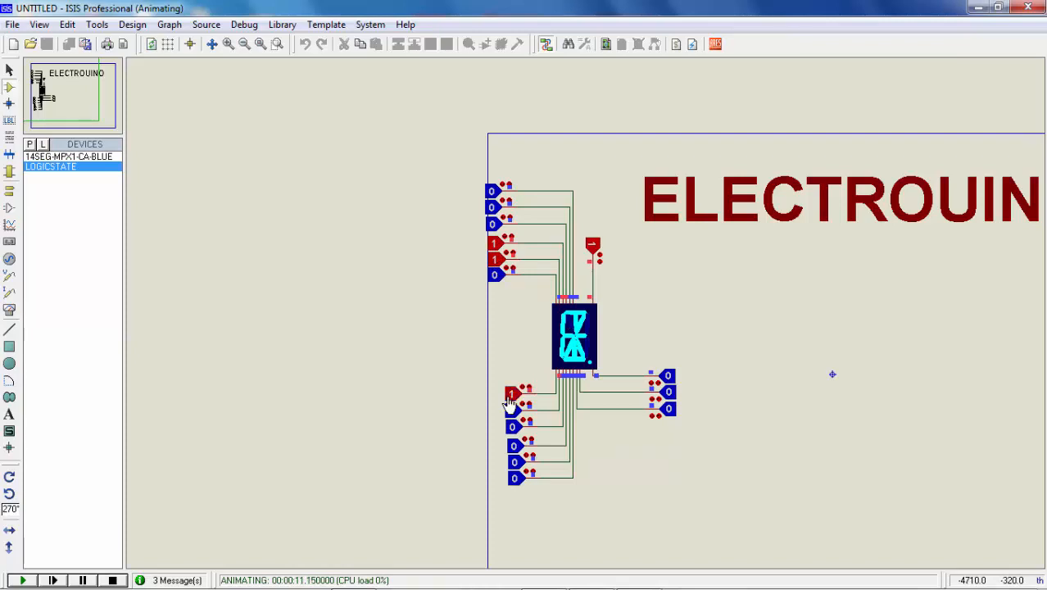
left_click(513, 409)
left_click(512, 426)
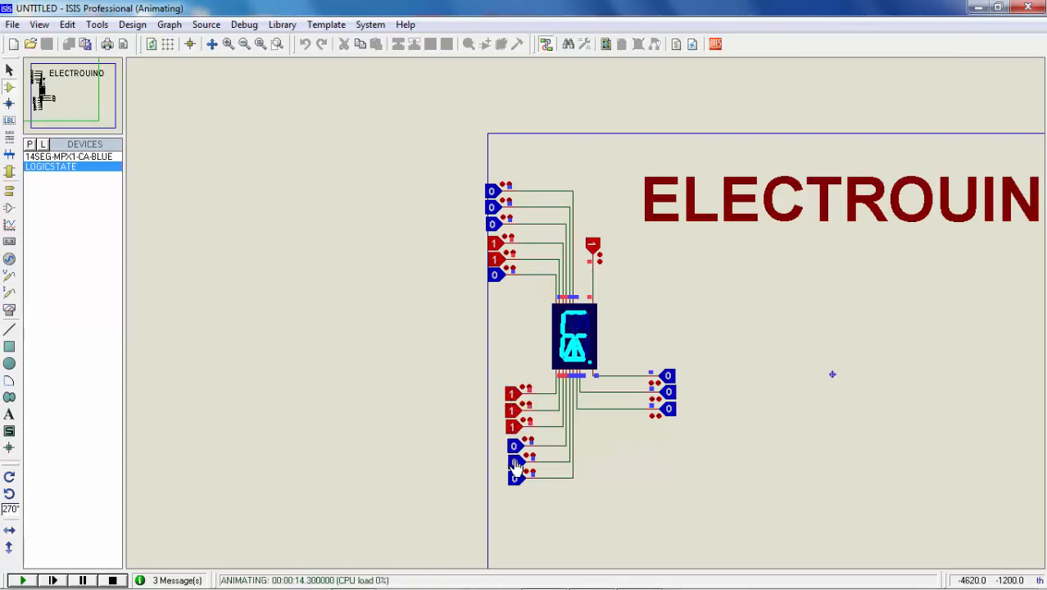
left_click(515, 462)
left_click(516, 480)
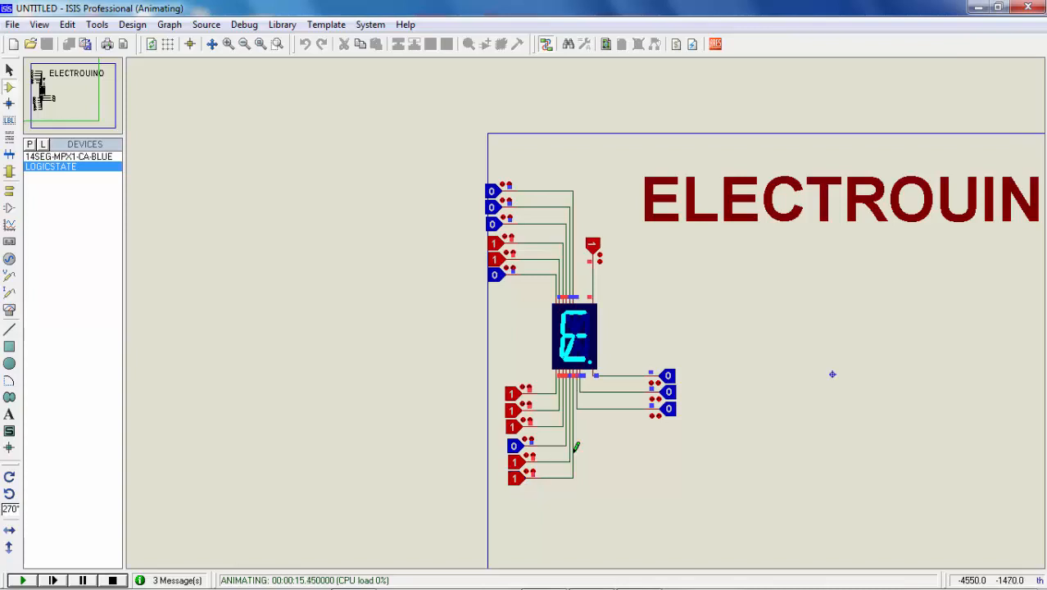
left_click(668, 418)
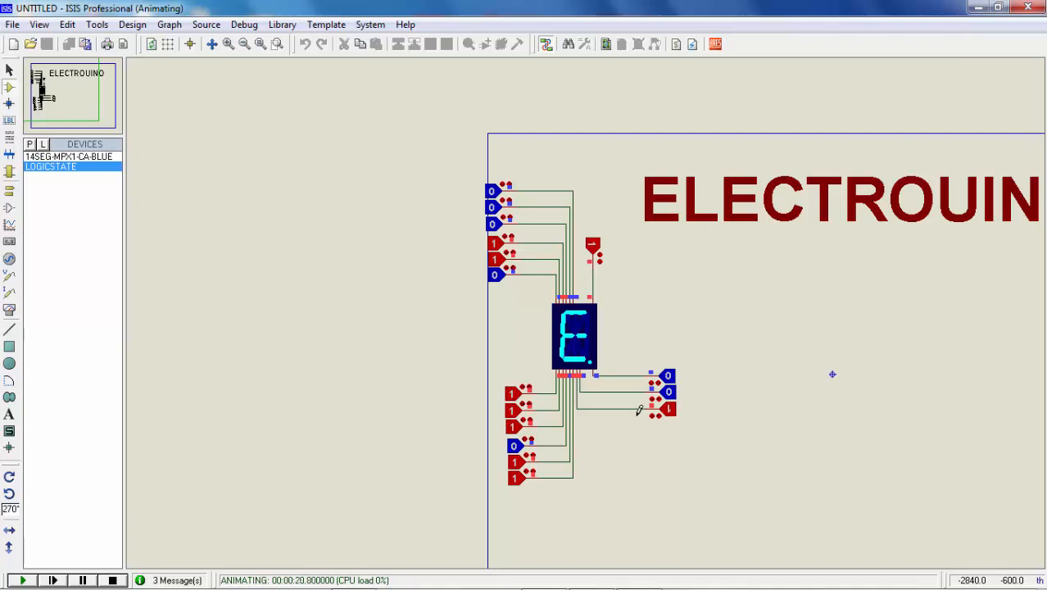
left_click(112, 580)
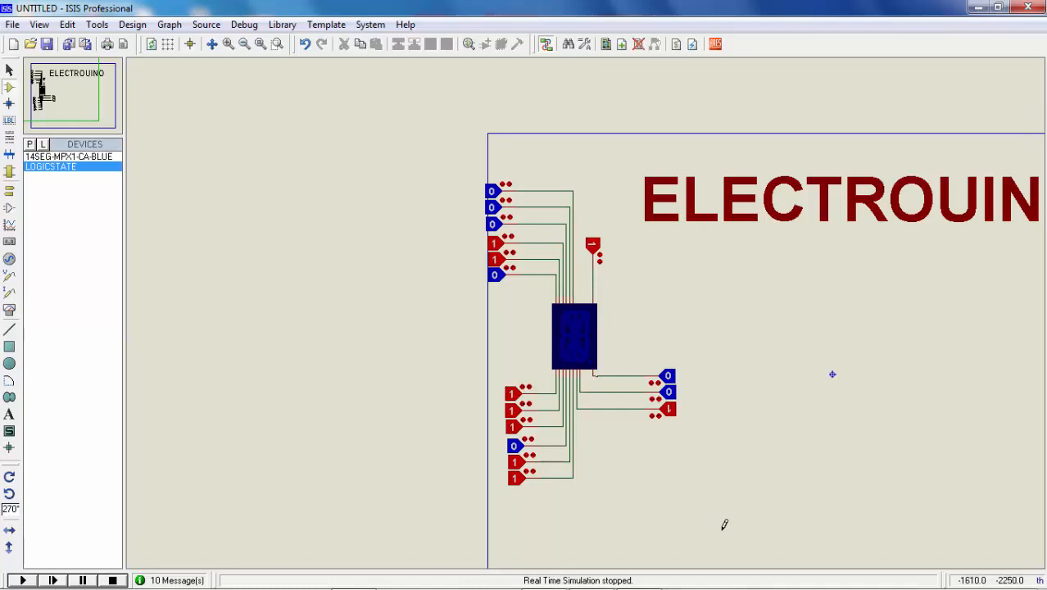
- Block-copy the whole display circuit and place the copy to the left of the original
left_click_drag(720, 530, 345, 127)
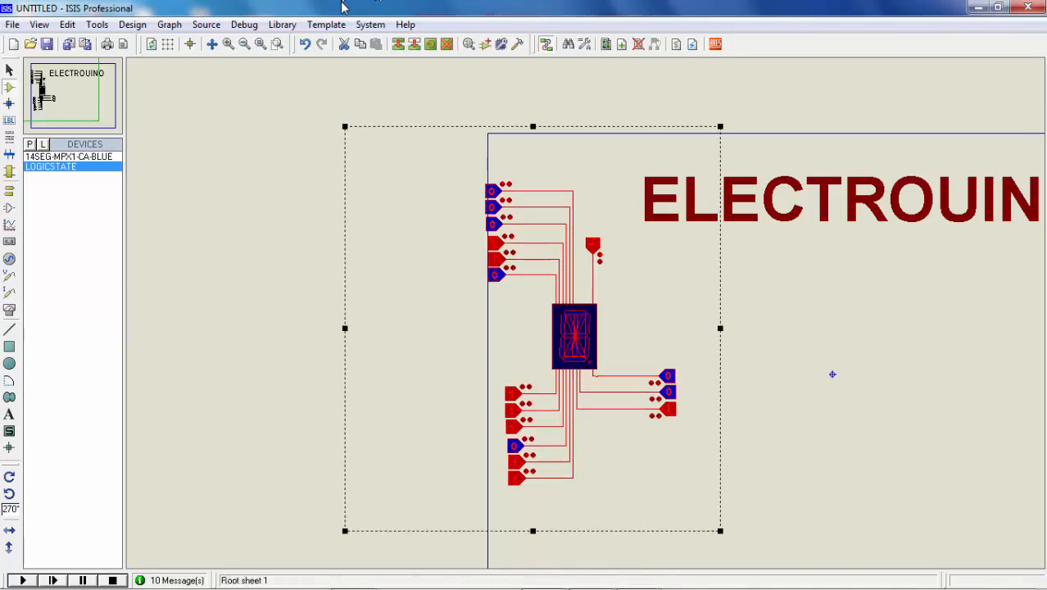
left_click(400, 44)
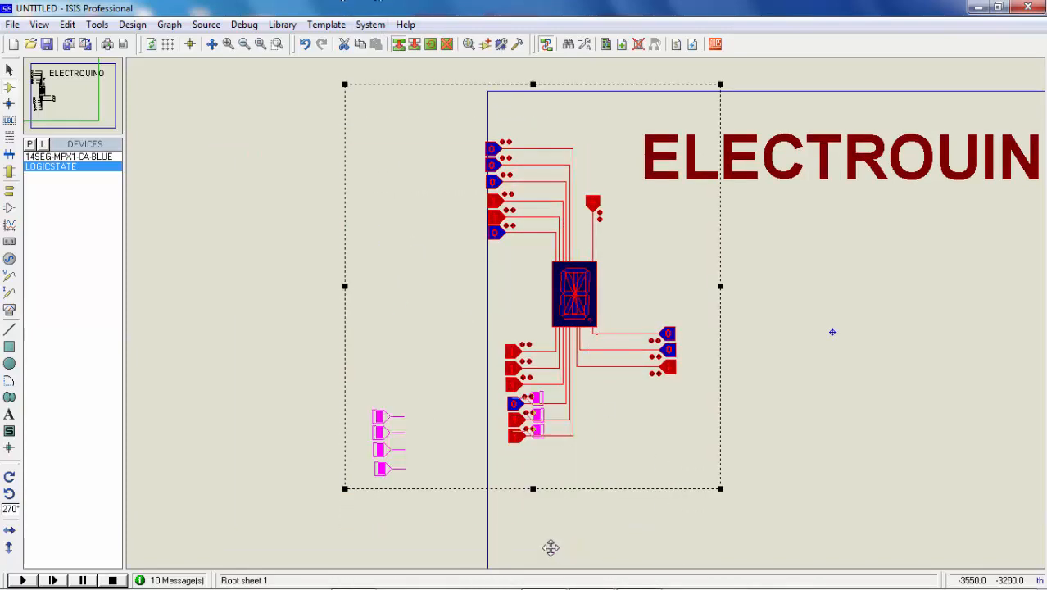
left_click(507, 482)
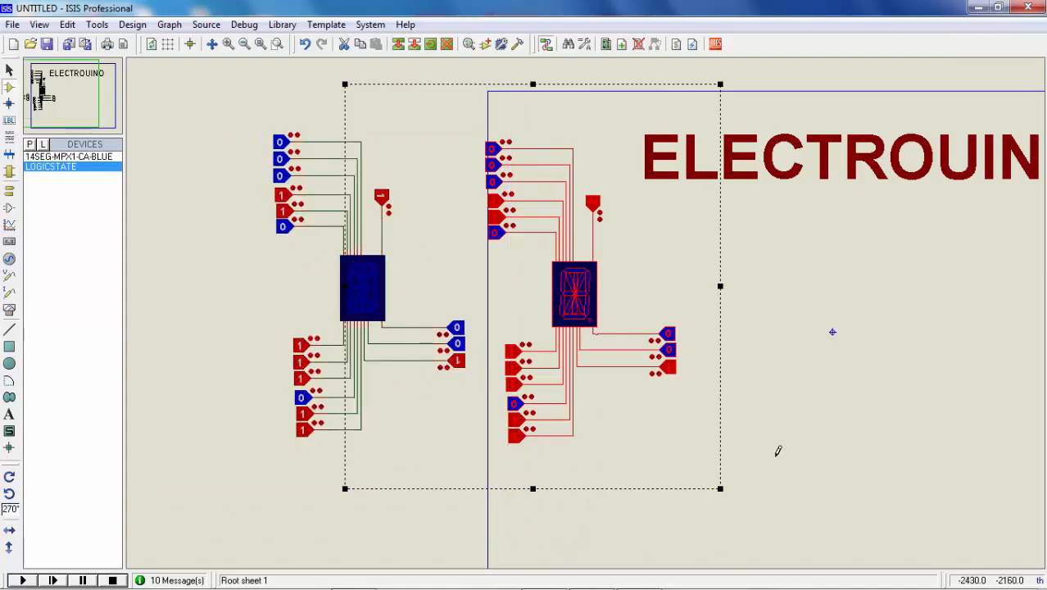
left_click(810, 418)
scroll(787, 361, "down", 2)
scroll(617, 313, "up", 2)
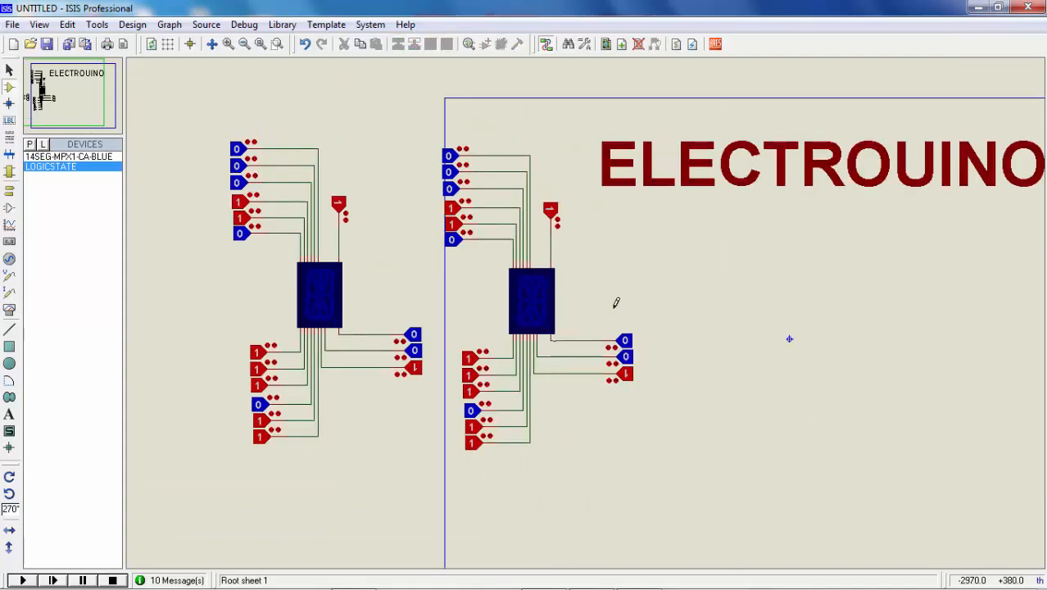
- Delete the five lower-left LOGICSTATE sources that are set to 1 in the original circuit beneath the title
scroll(576, 303, "up", 1)
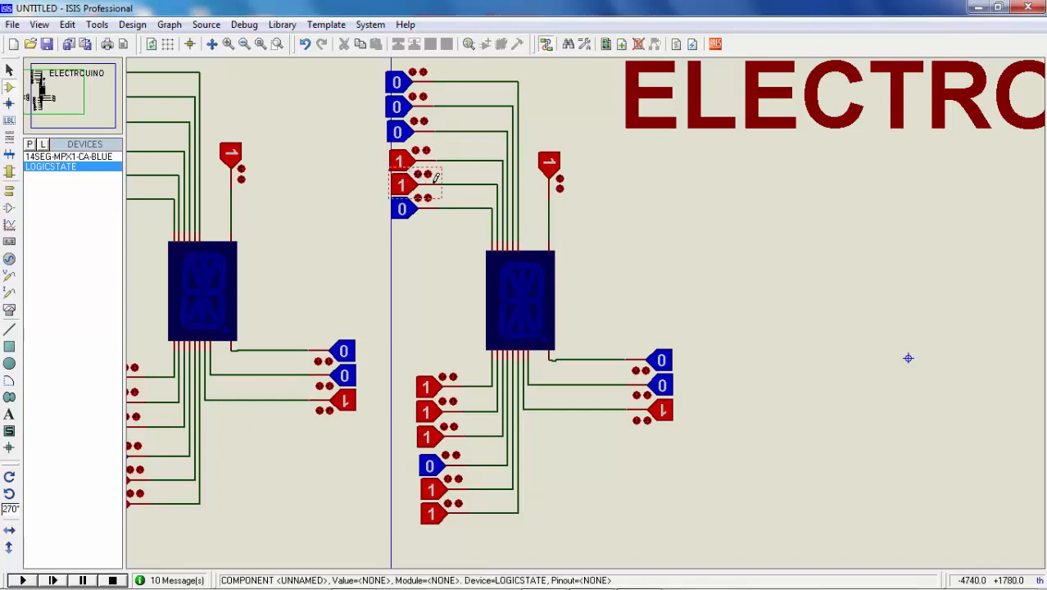
scroll(436, 177, "up", 1)
scroll(631, 381, "up", 1)
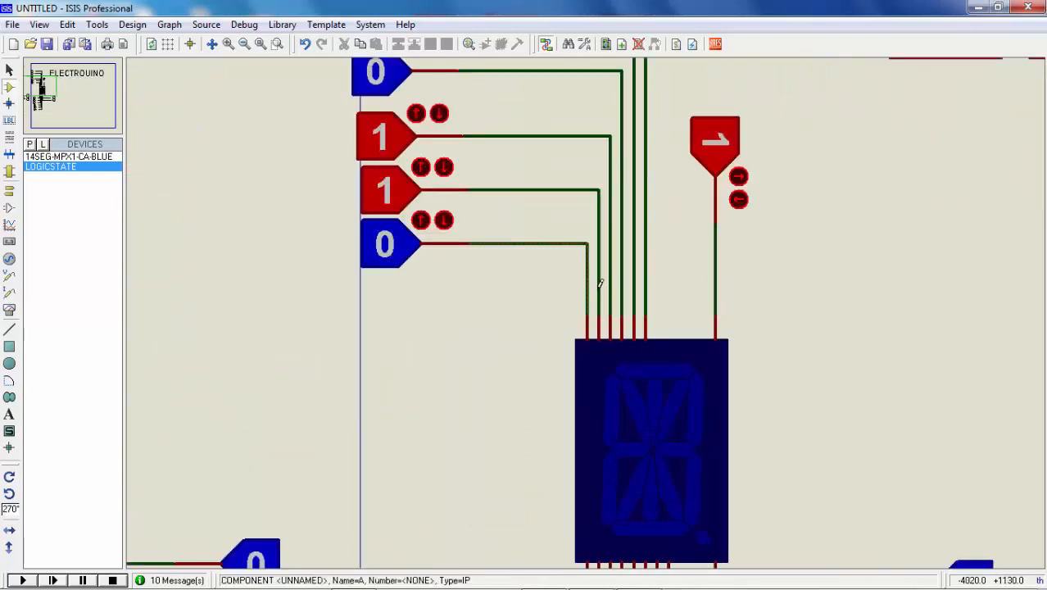
scroll(600, 284, "down", 2)
right_click(549, 402)
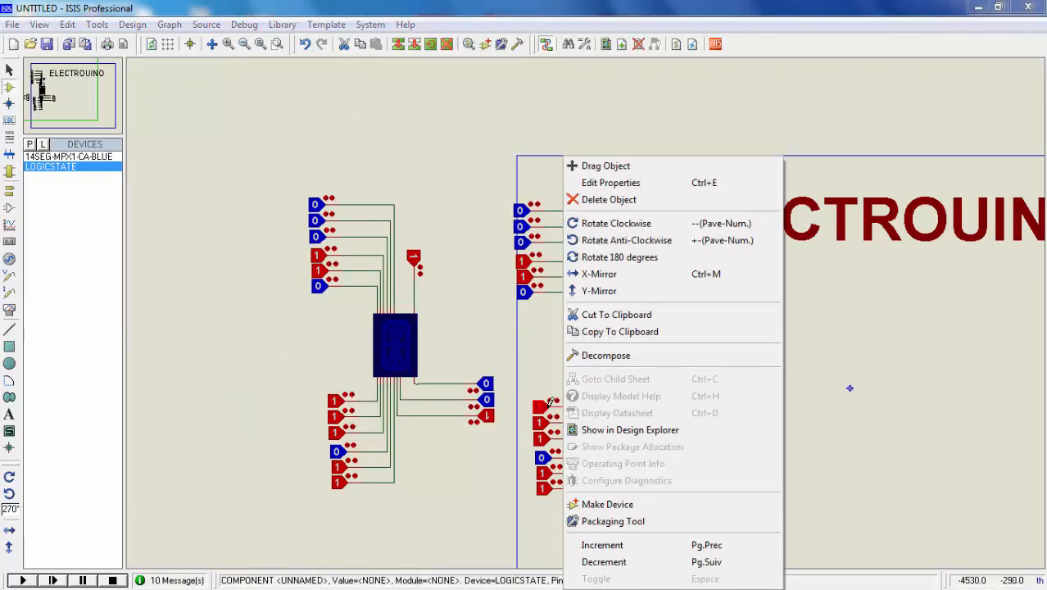
right_click(549, 402)
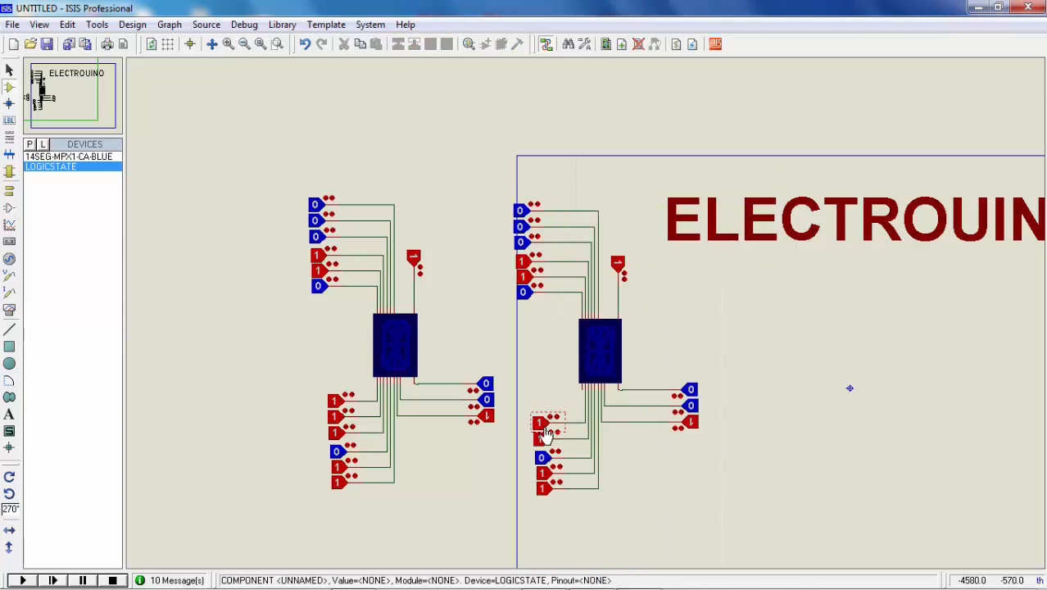
right_click(544, 432)
right_click(547, 418)
right_click(543, 438)
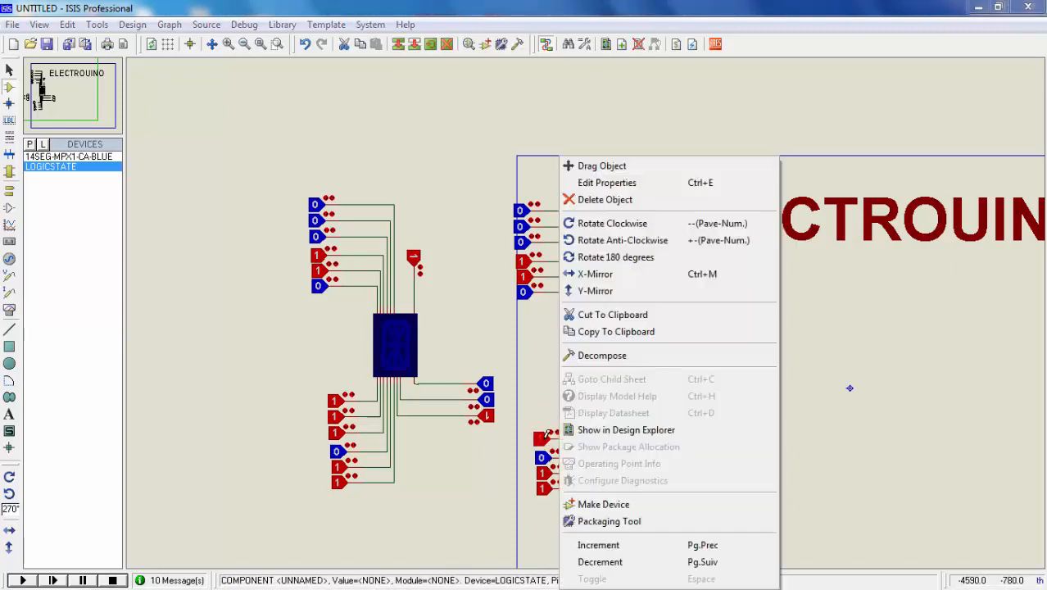
right_click(542, 439)
right_click(553, 496)
right_click(553, 496)
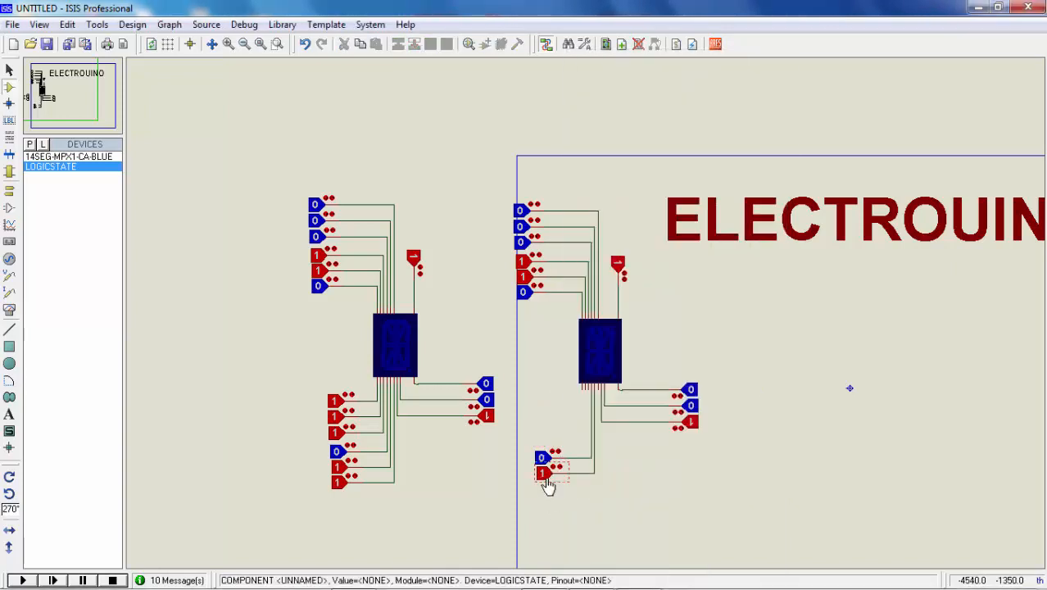
right_click(548, 477)
right_click(547, 476)
- Delete the original circuit's lowest lower-right source and the fourth and fifth sources of its upper-left column
right_click(683, 434)
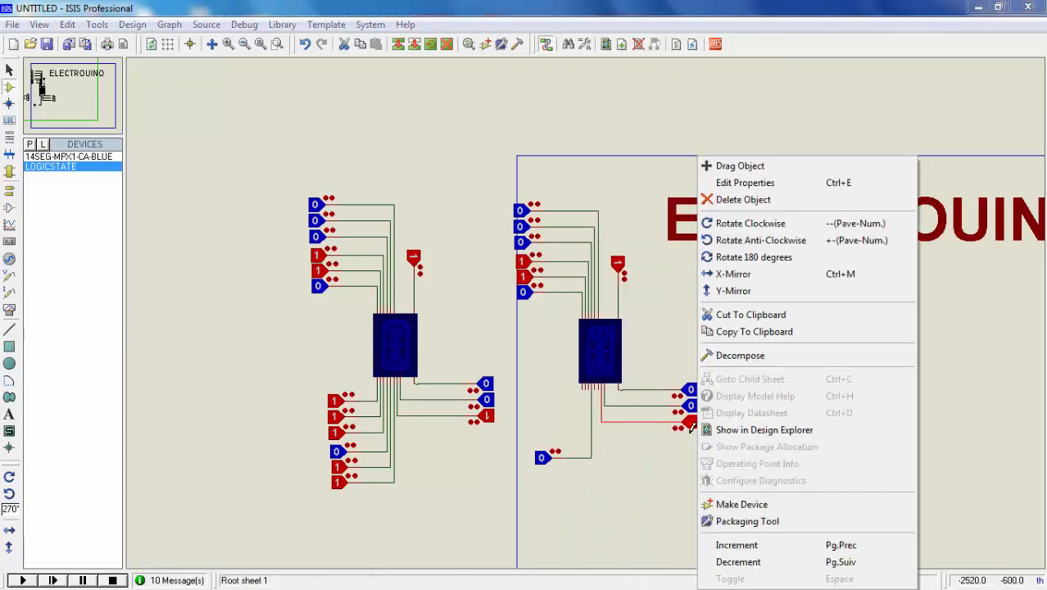
right_click(685, 435)
right_click(686, 437)
right_click(686, 437)
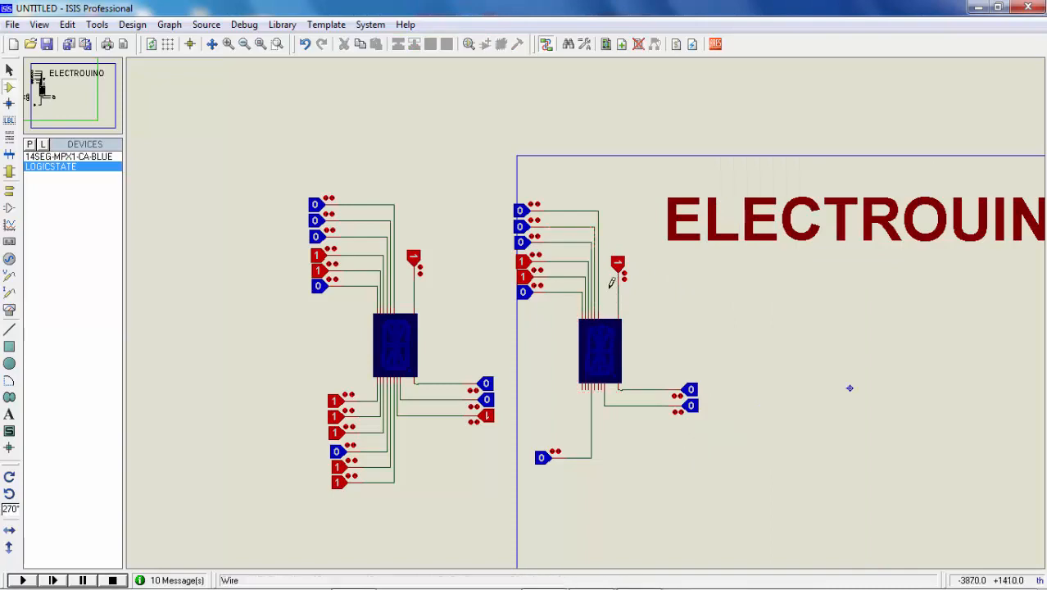
scroll(544, 271, "up", 1)
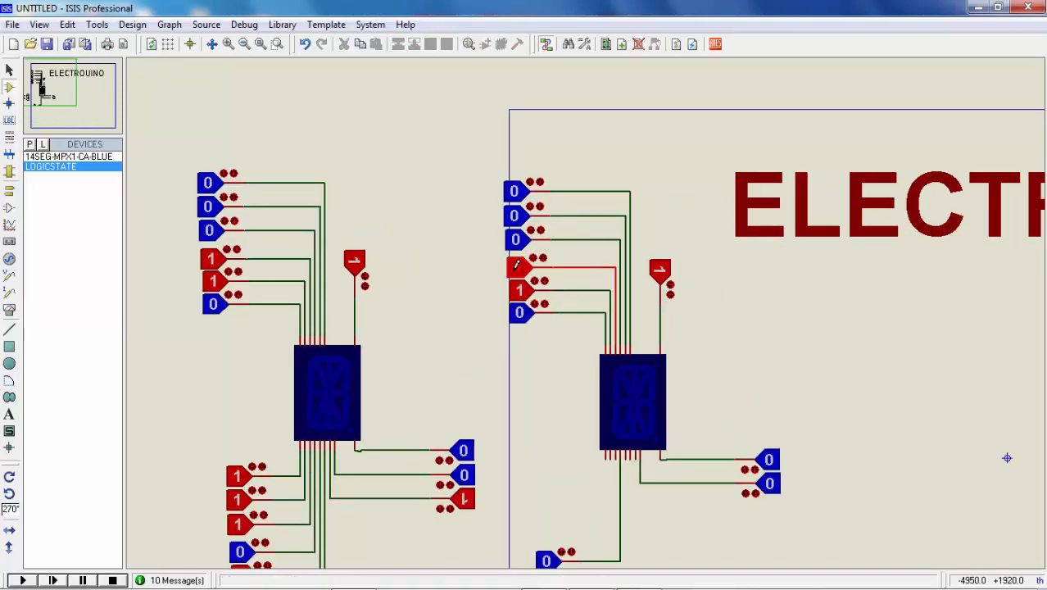
right_click(516, 265)
left_click(584, 199)
- Wire the original display's first, fourth, fifth and sixth upper pins together just above the display
scroll(587, 305, "up", 2)
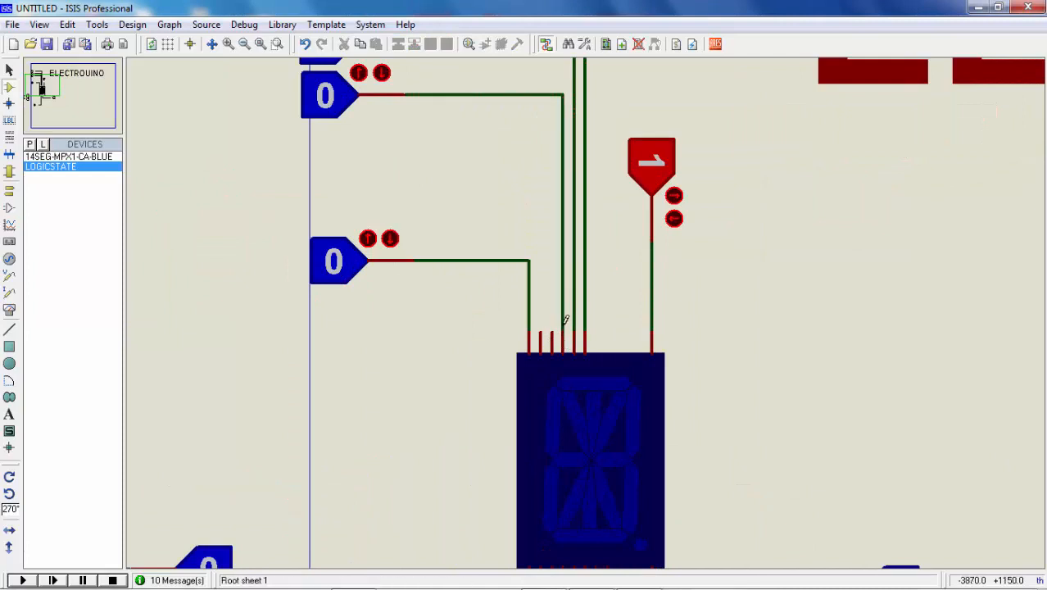
scroll(564, 319, "up", 1)
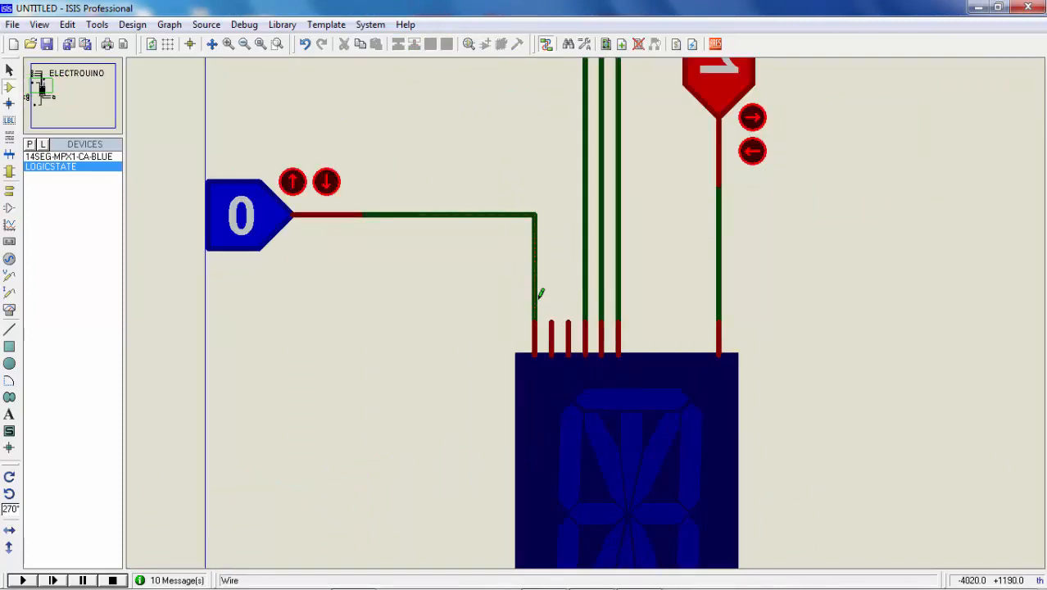
left_click(535, 301)
left_click(584, 301)
left_click(585, 300)
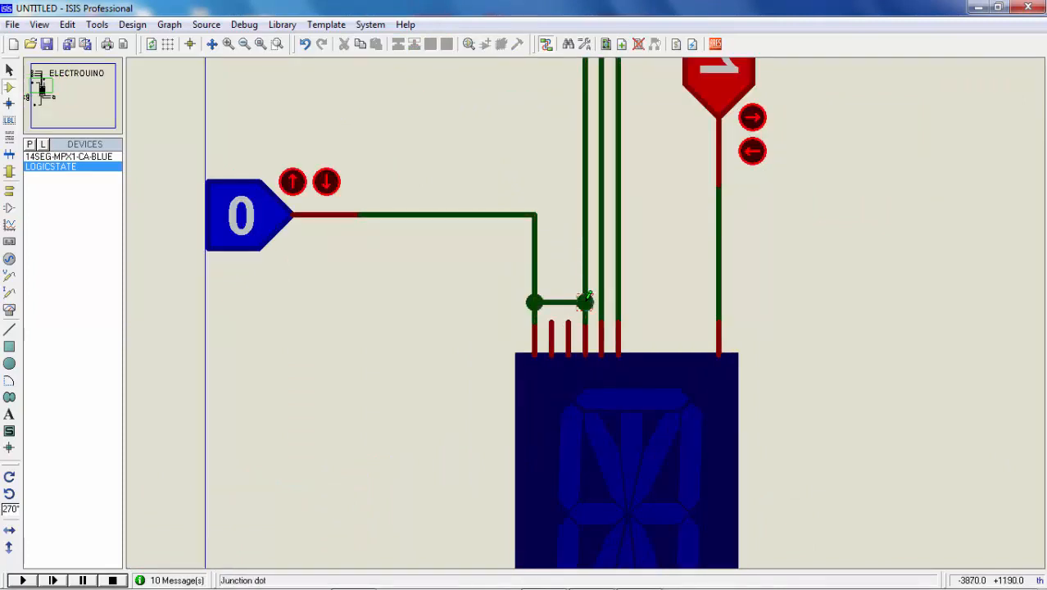
left_click(585, 302)
left_click(601, 302)
left_click(619, 300)
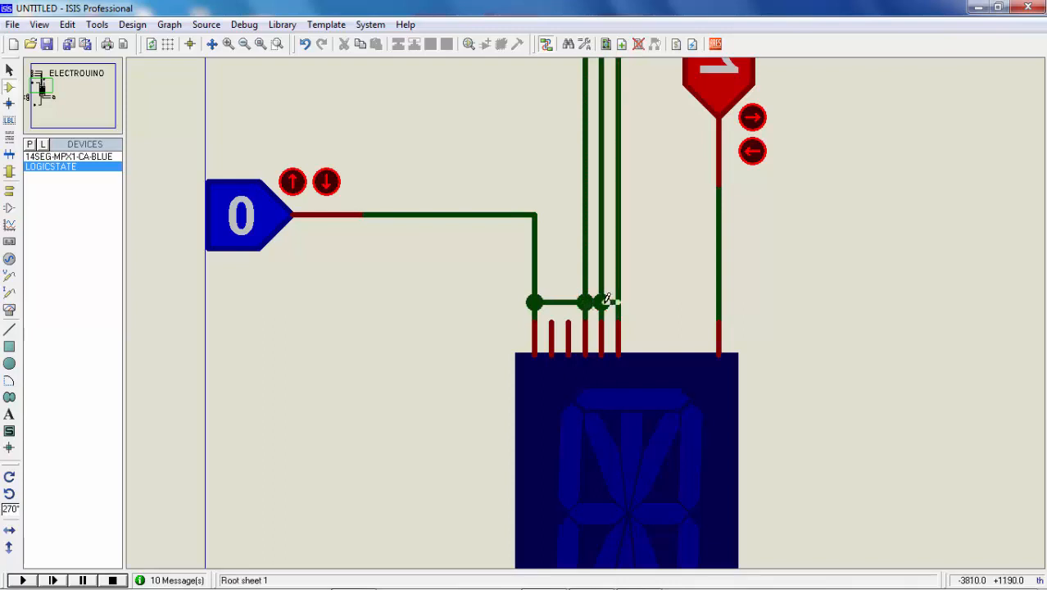
left_click(601, 302)
scroll(570, 304, "down", 2)
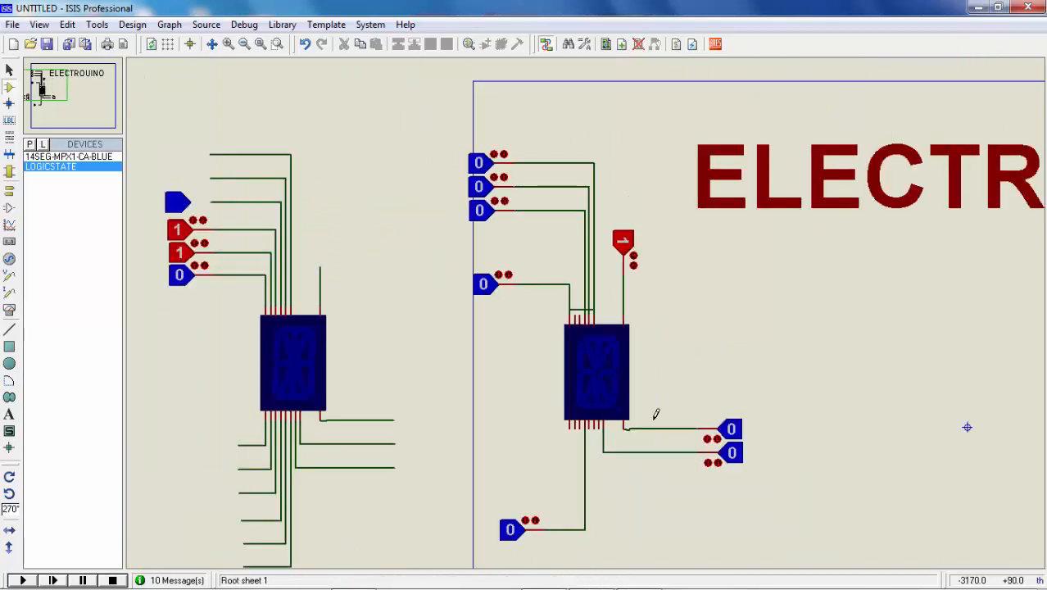
- Try deleting the source on the original display's far-right lower pin, and undo the deletion
right_click(730, 443)
left_click(787, 459)
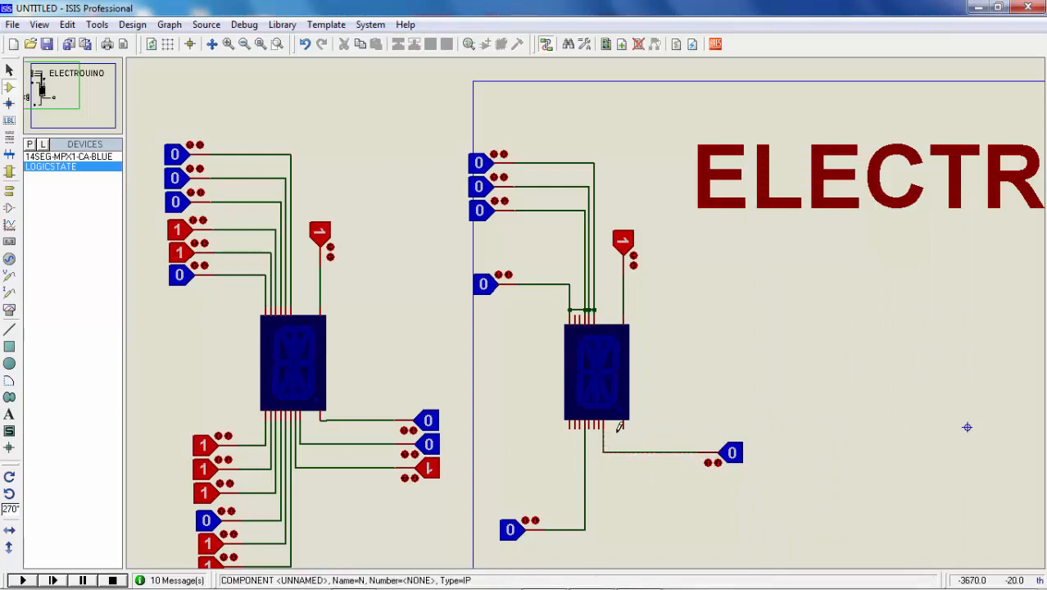
left_click(304, 43)
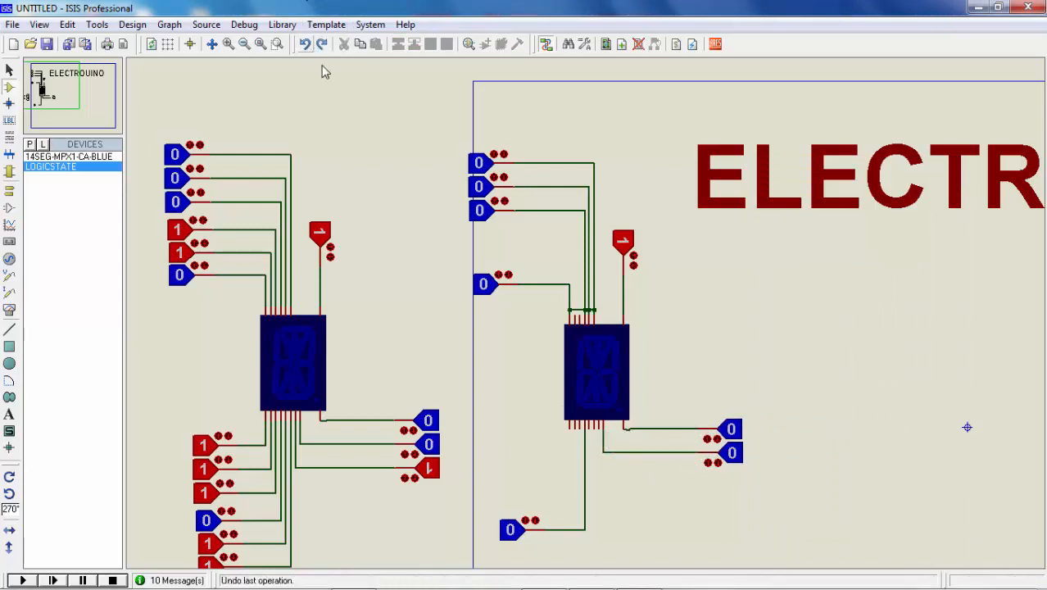
- Run the simulation, test the original display's far-right lower pin with its source at 1, and stop the simulation
left_click(25, 580)
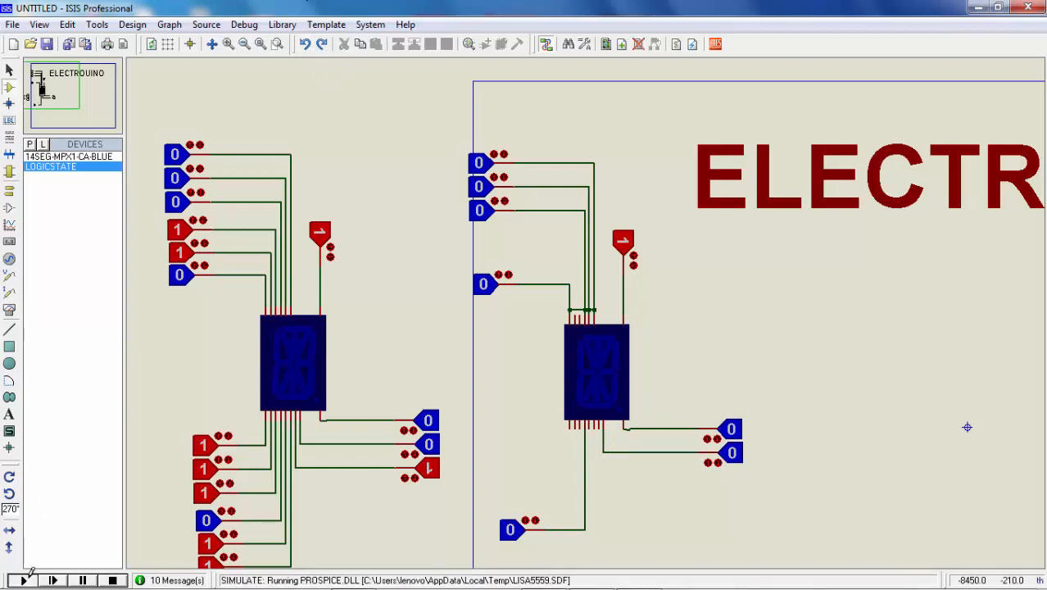
left_click(733, 432)
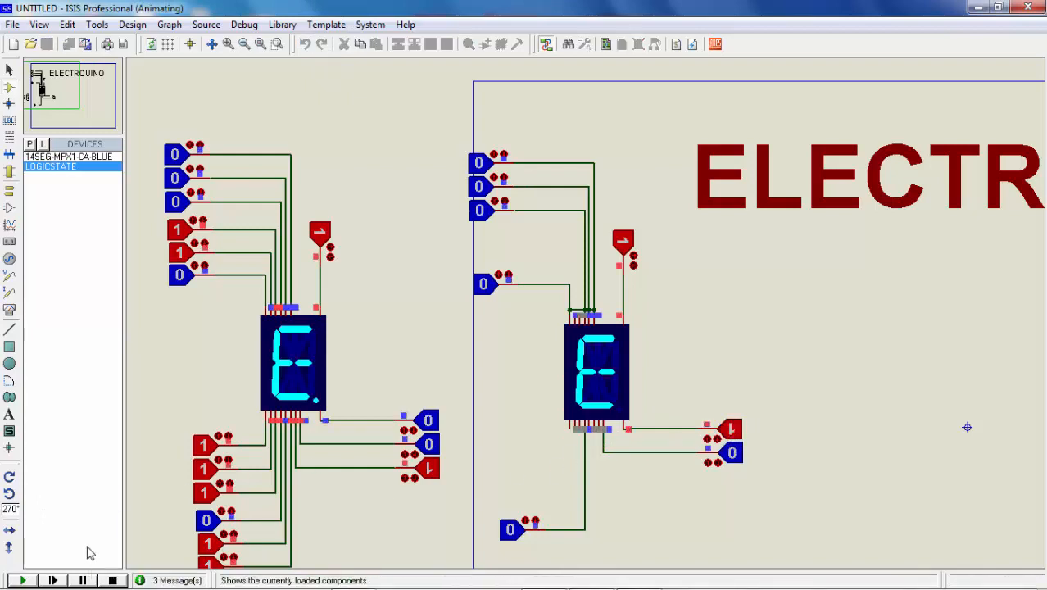
left_click(113, 580)
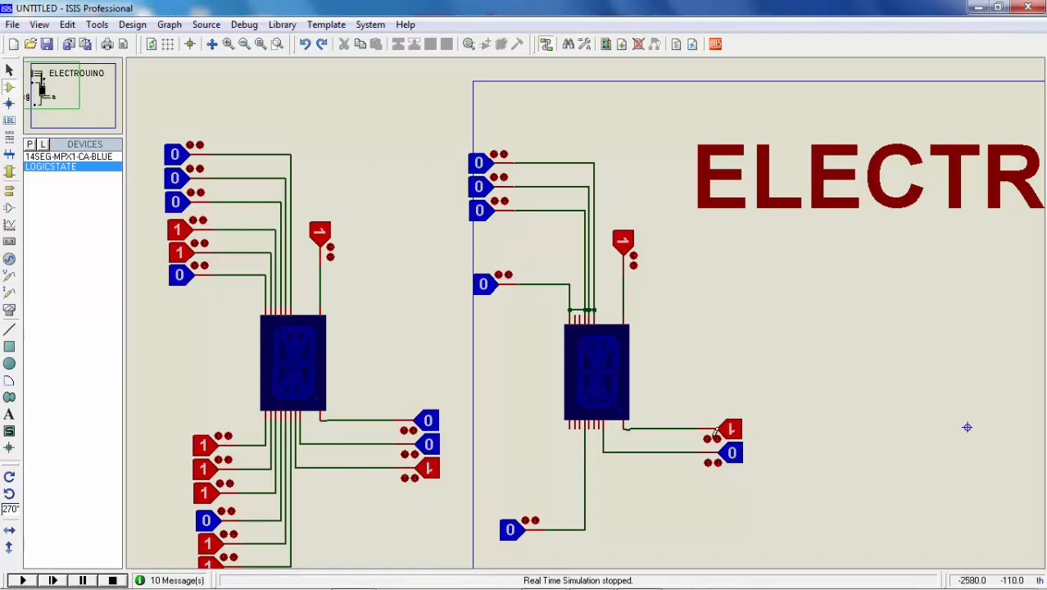
- Delete the LOGICSTATE source wired to the original display's far-right lower pin
right_click(731, 426)
left_click(733, 402)
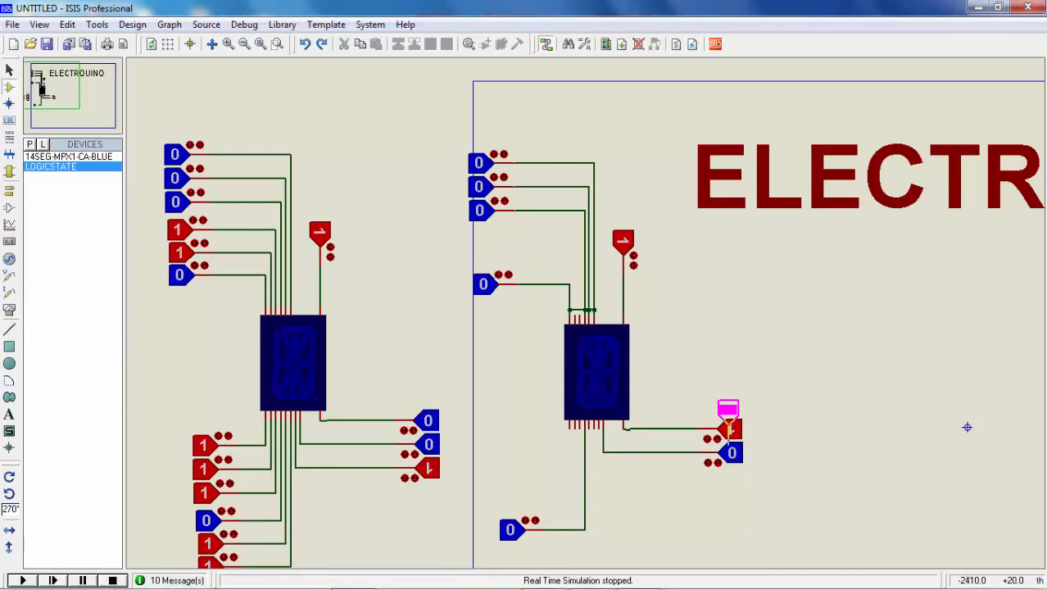
right_click(729, 428)
left_click(786, 147)
- Connect the wires of the original display's eighth and fourth lower pins just below the display
scroll(604, 439, "up", 1)
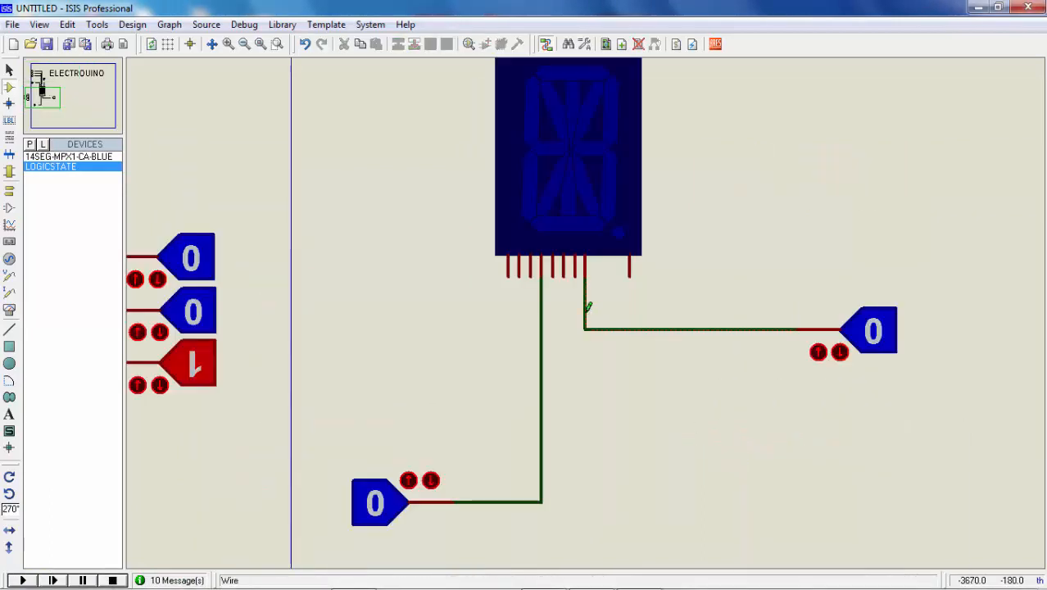
left_click(585, 295)
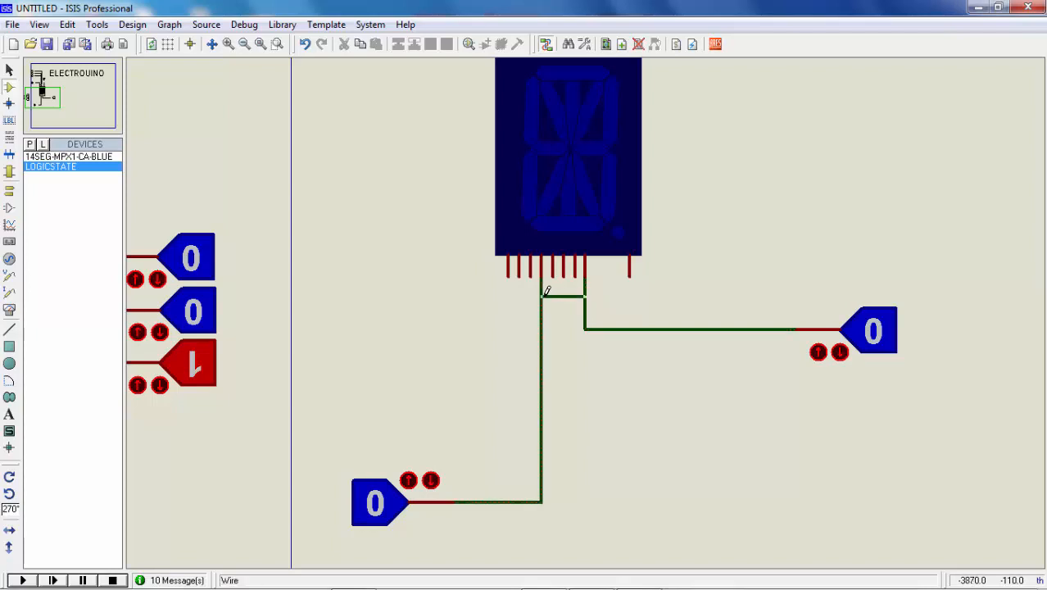
left_click(541, 296)
- Delete the two remaining LOGICSTATE sources below the original display, keeping the wire that joins its fourth and eighth lower pins
right_click(843, 340)
right_click(843, 340)
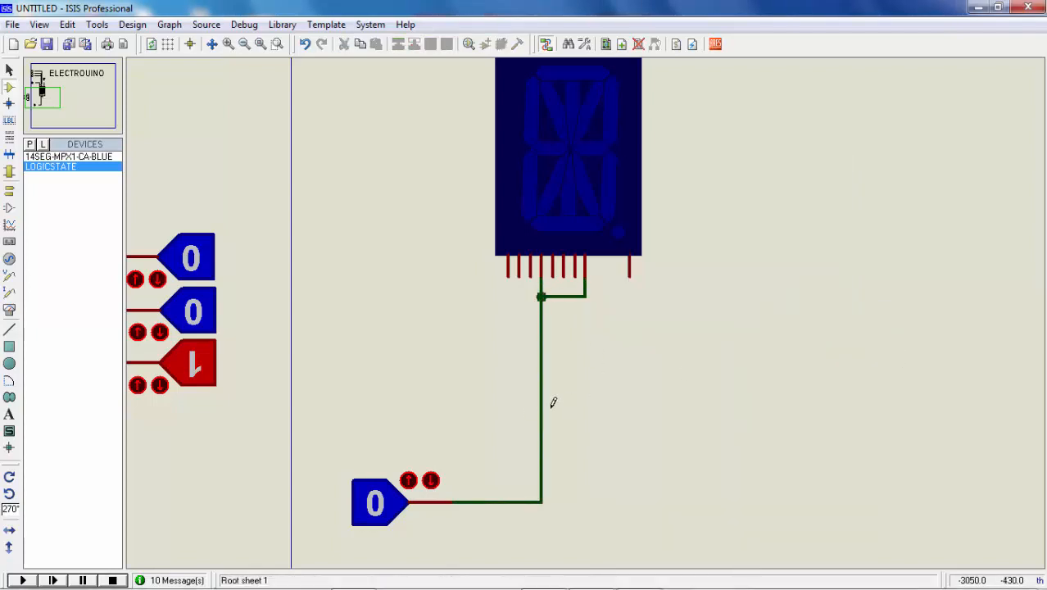
right_click(385, 503)
right_click(383, 500)
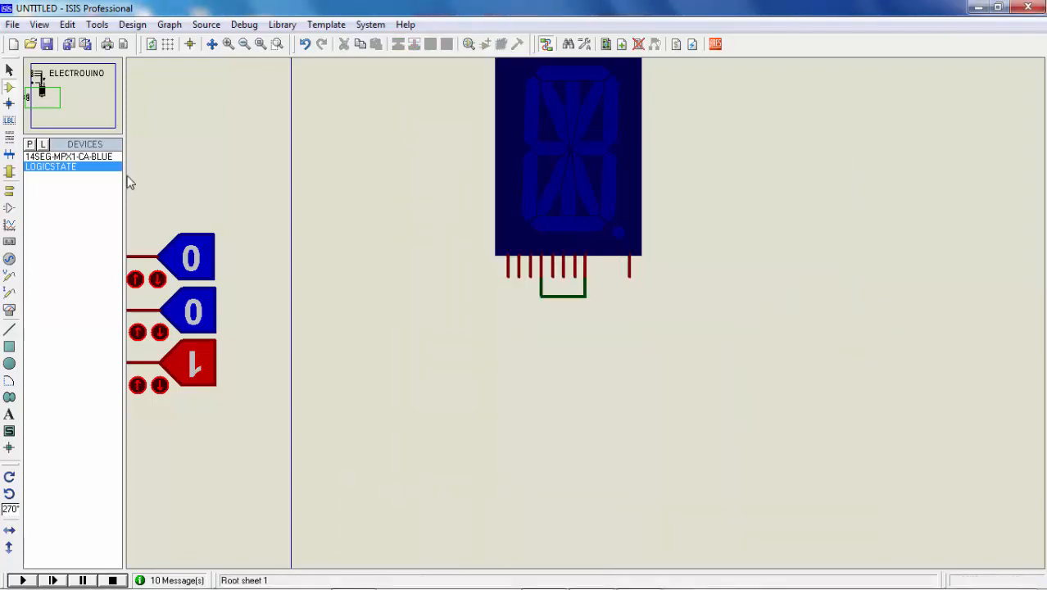
- Place a DEFAULT terminal below and to the left of the original display and wire it to its joined lower pins
left_click(9, 188)
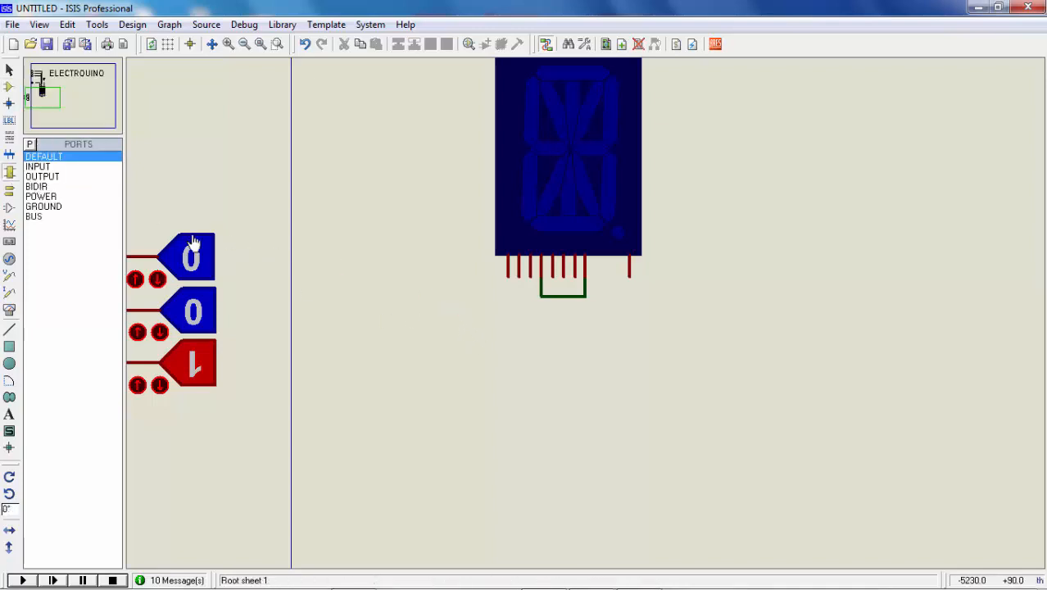
left_click(14, 191)
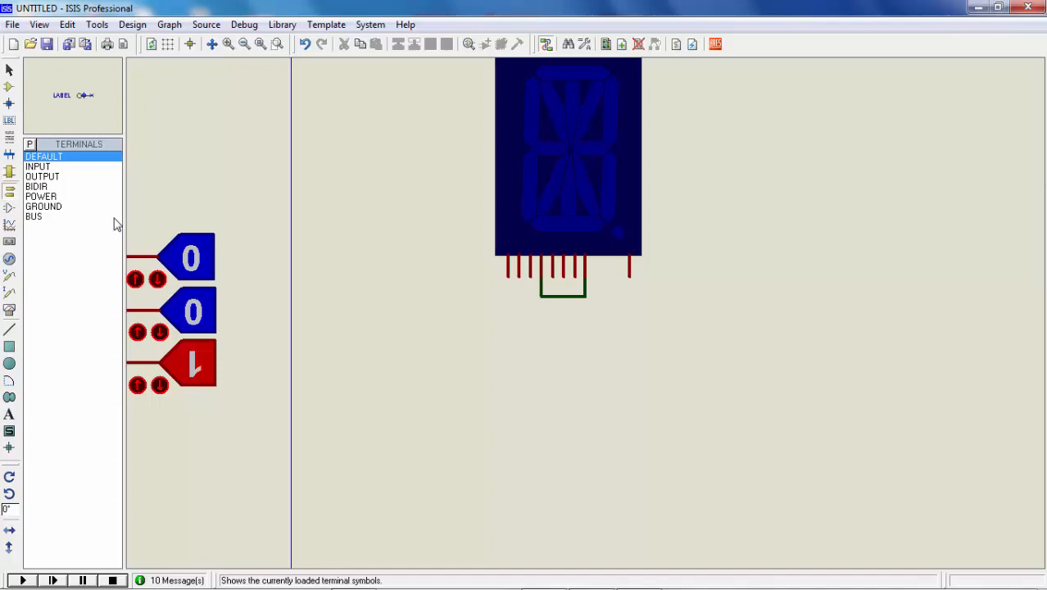
left_click(475, 306)
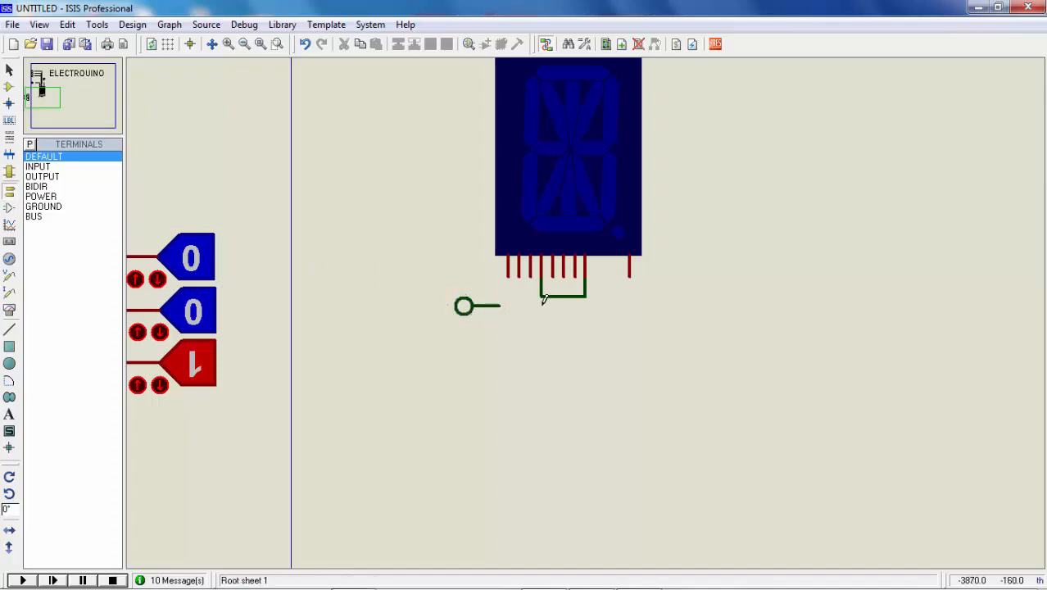
left_click(502, 301)
left_click(540, 297)
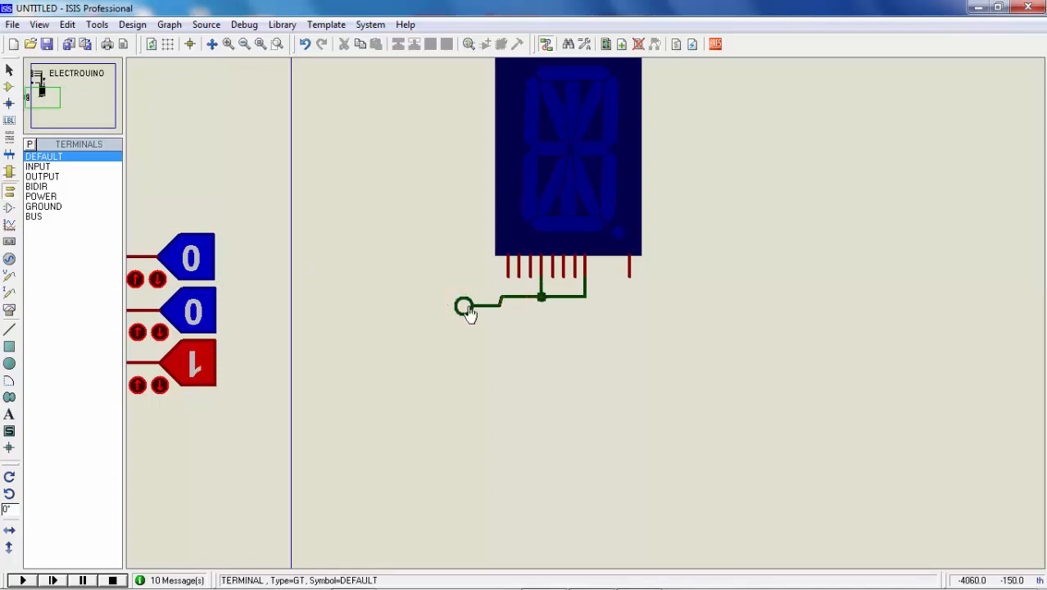
- Label the terminal wired to the original display's lower pins GND
left_click(468, 311)
left_click(469, 312)
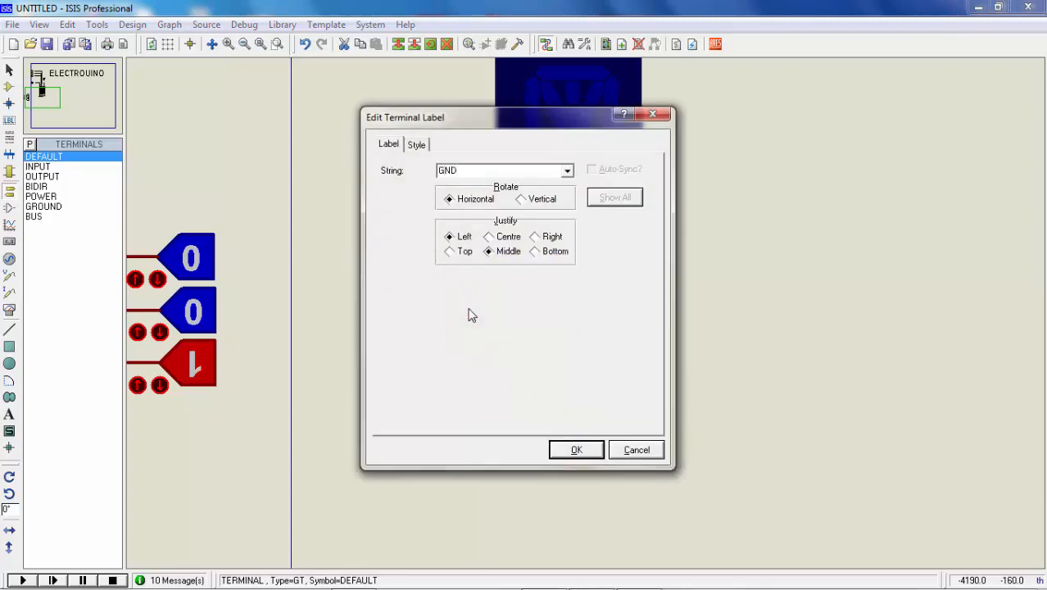
key("Return")
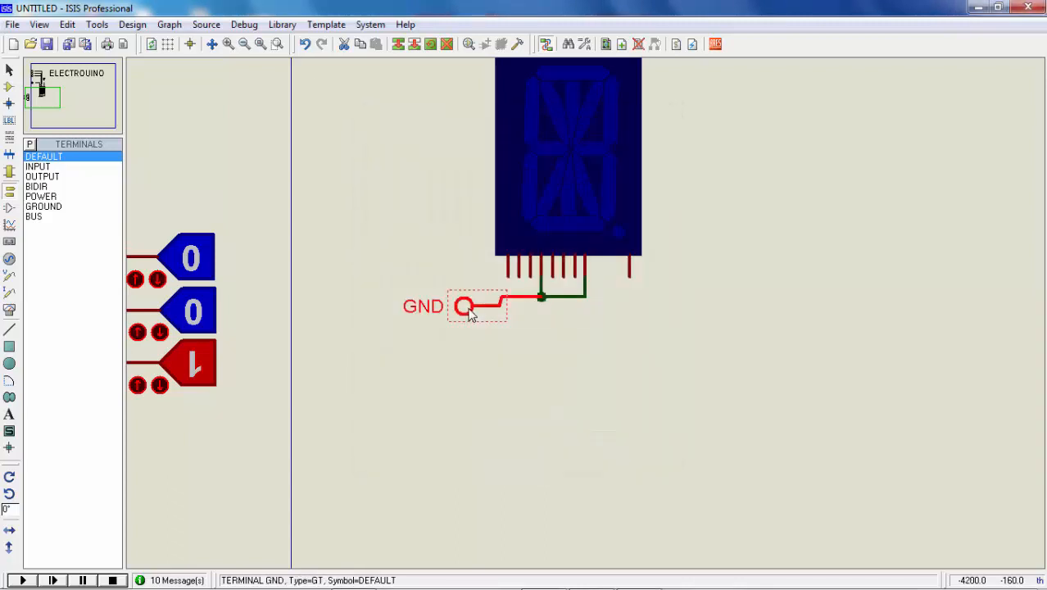
- Place another DEFAULT terminal and a GROUND terminal beneath the first one, and wire the two together
right_click(453, 392)
left_click(454, 392)
left_click(438, 407)
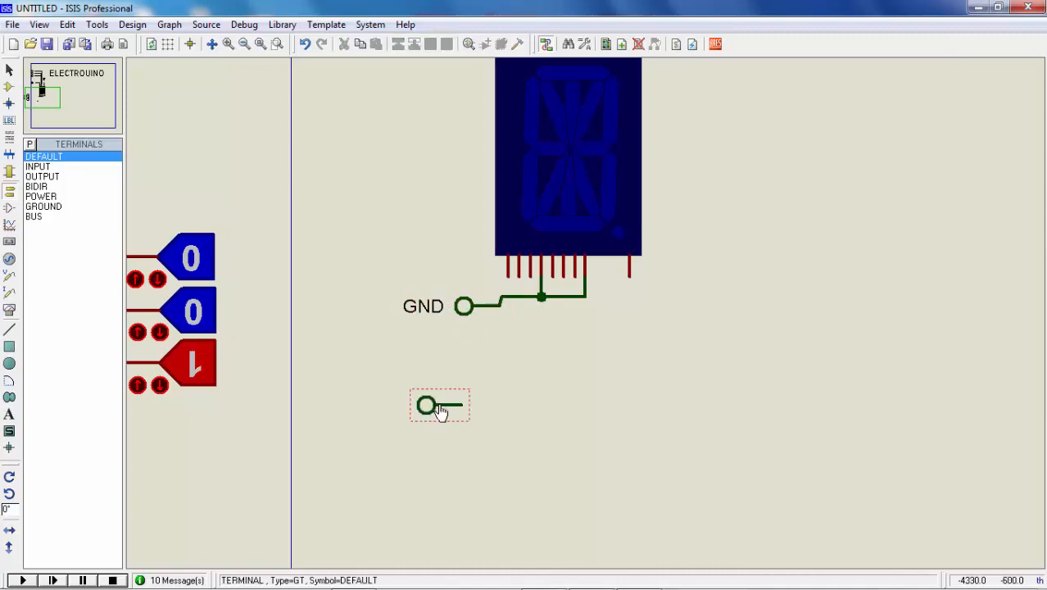
left_click(49, 206)
left_click(498, 425)
left_click(499, 428)
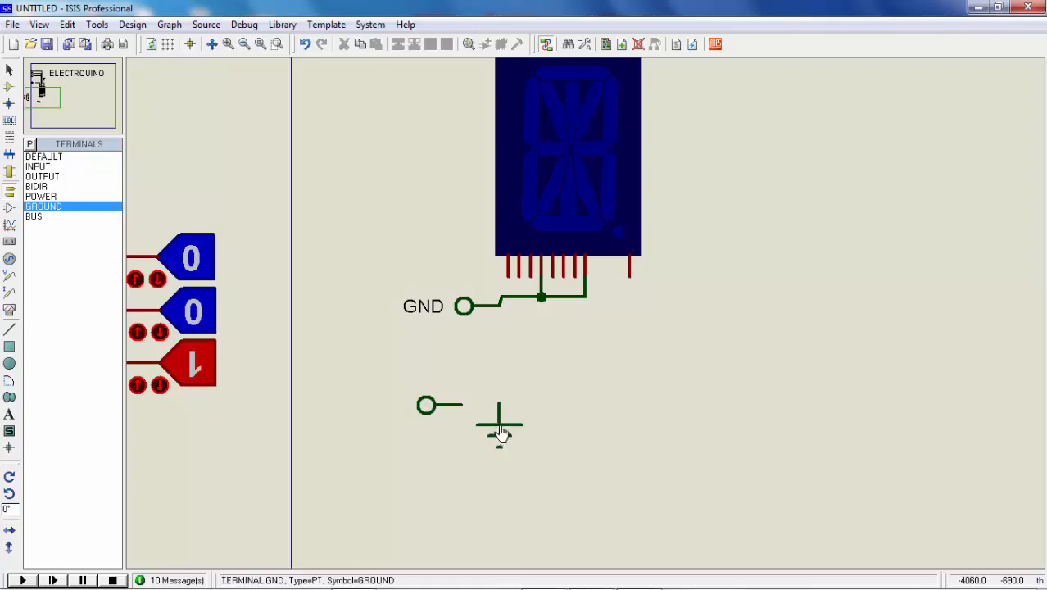
left_click(499, 402)
left_click(462, 405)
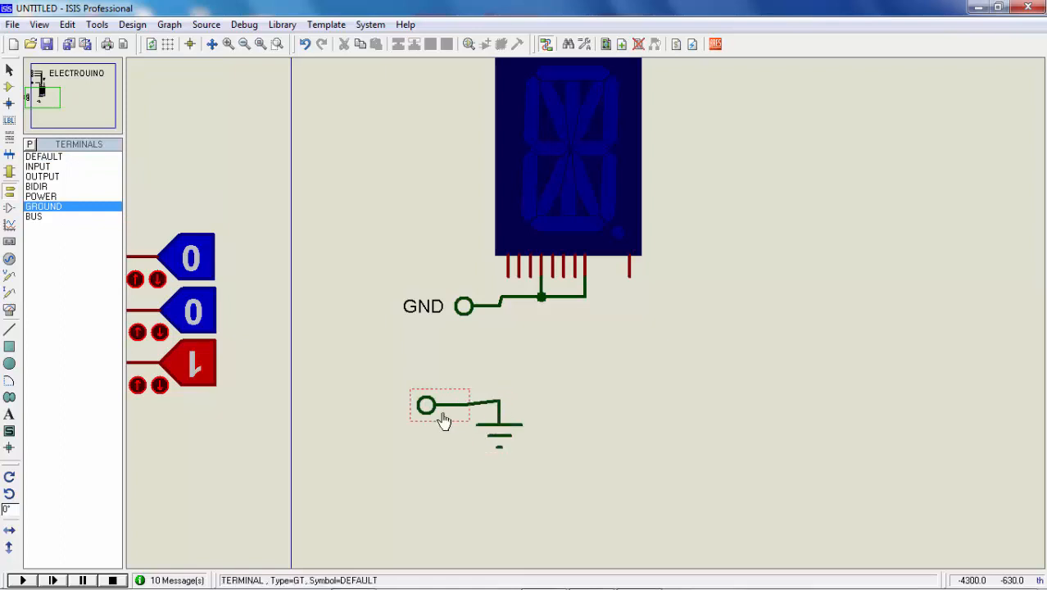
- Label the DEFAULT terminal wired to the ground symbol GND
left_click(441, 419)
left_click(438, 420)
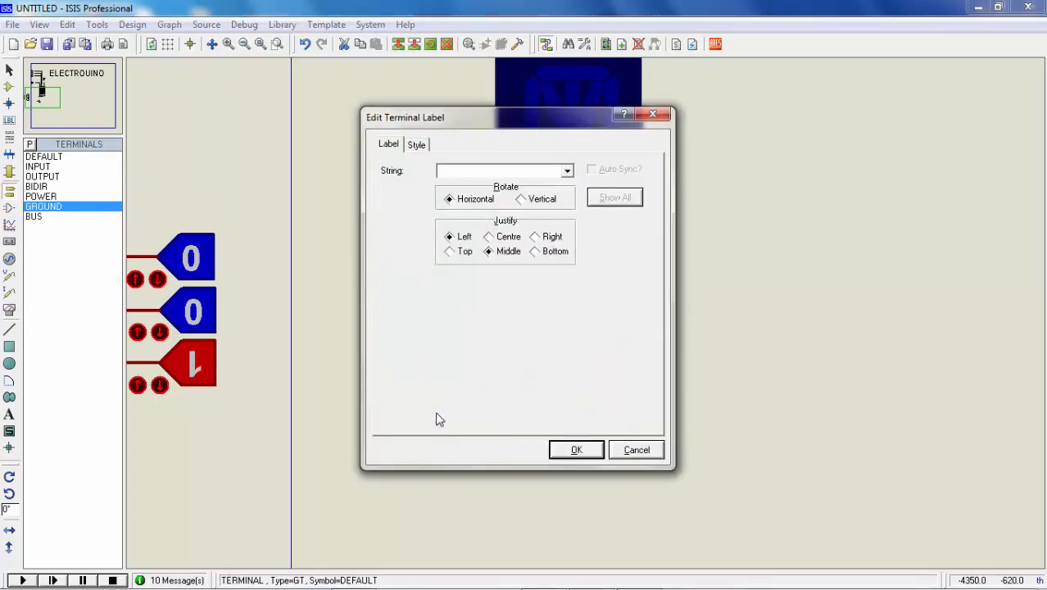
key("Return")
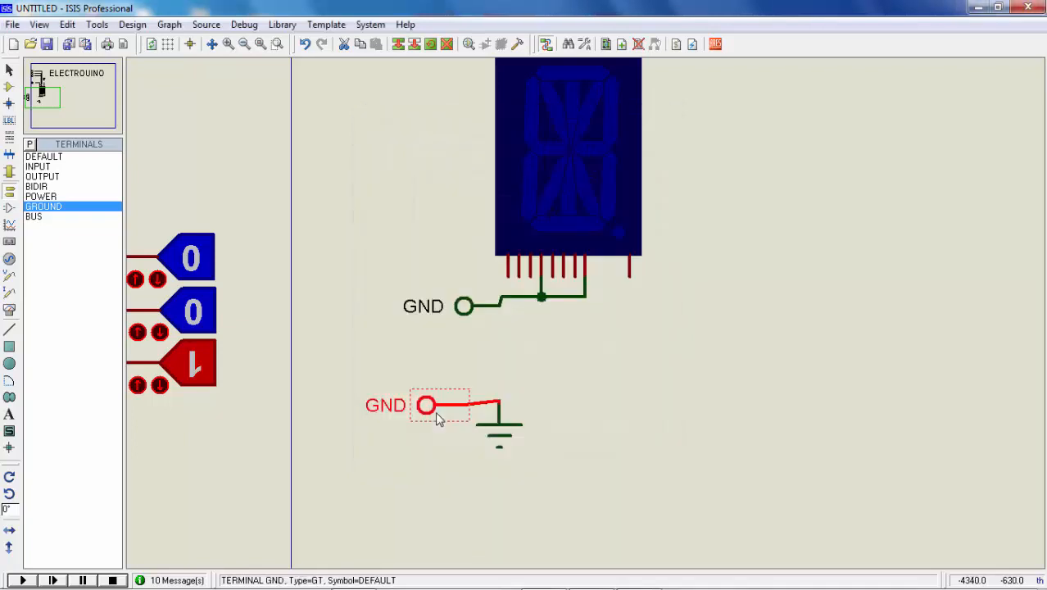
- Delete the four LOGICSTATE sources at the upper left of the original display, keeping the wire that joins its upper pins
scroll(625, 326, "down", 2)
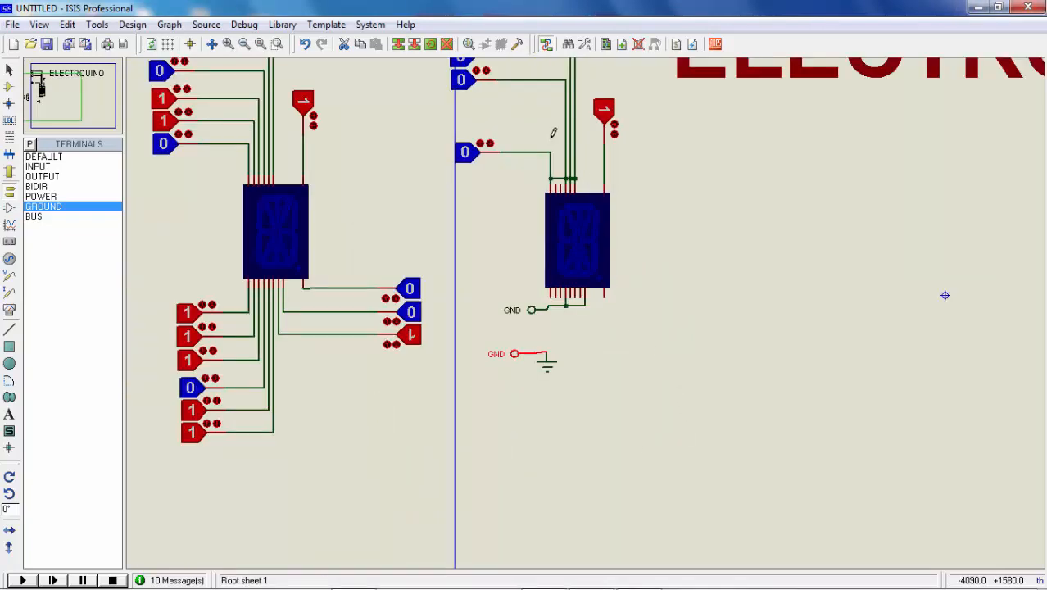
scroll(869, 428, "down", 1)
scroll(586, 304, "up", 2)
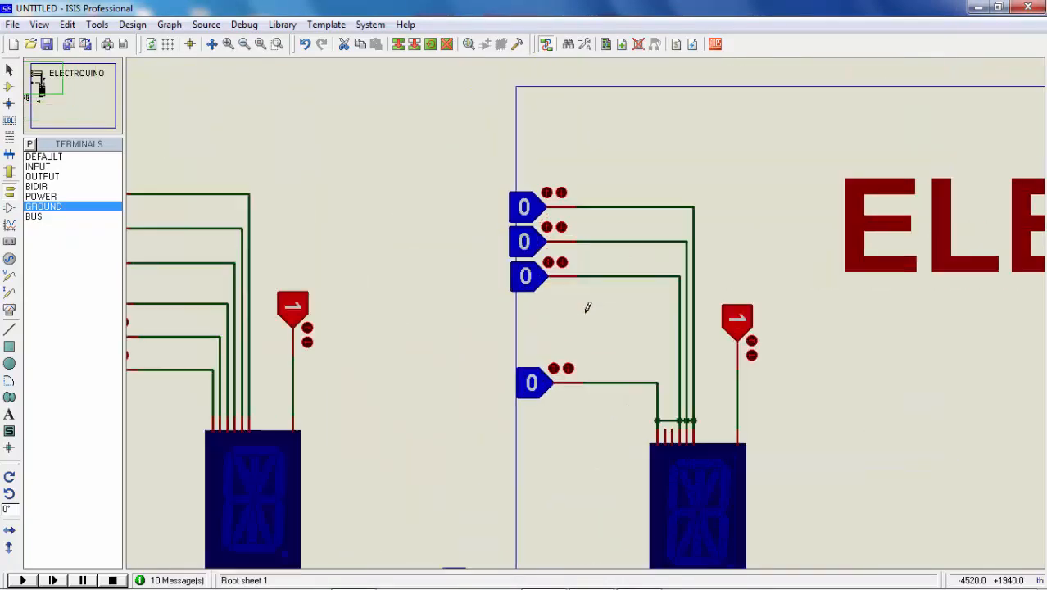
right_click(525, 208)
right_click(524, 209)
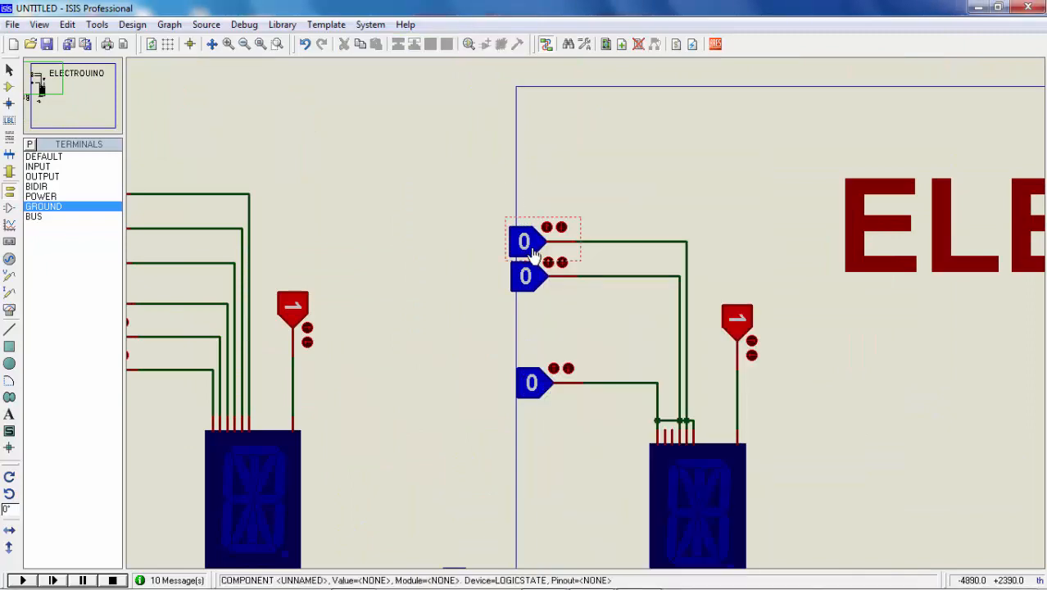
right_click(528, 240)
right_click(529, 240)
right_click(531, 273)
right_click(533, 271)
right_click(531, 383)
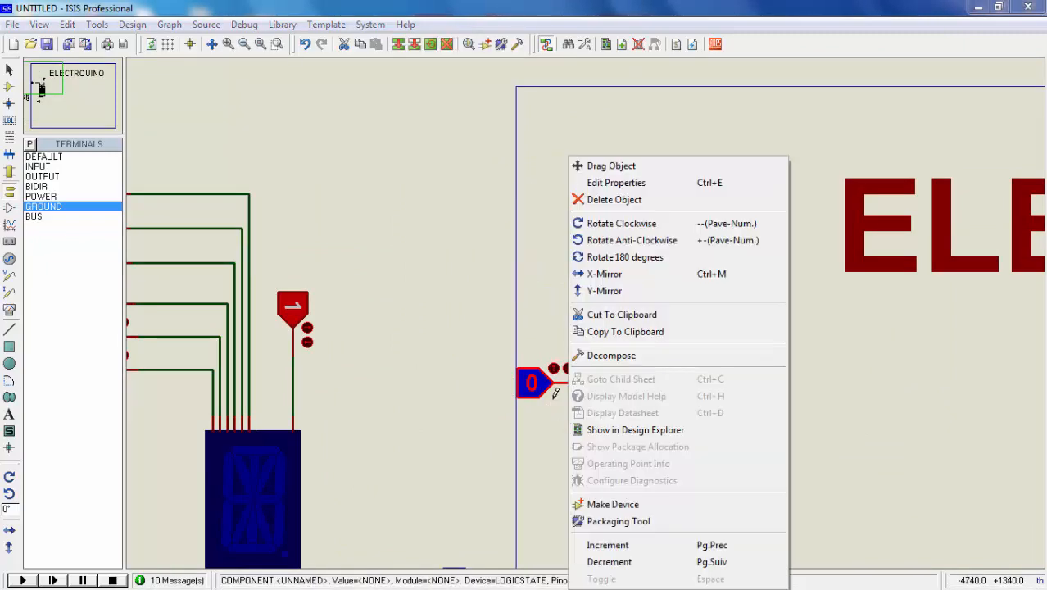
right_click(531, 382)
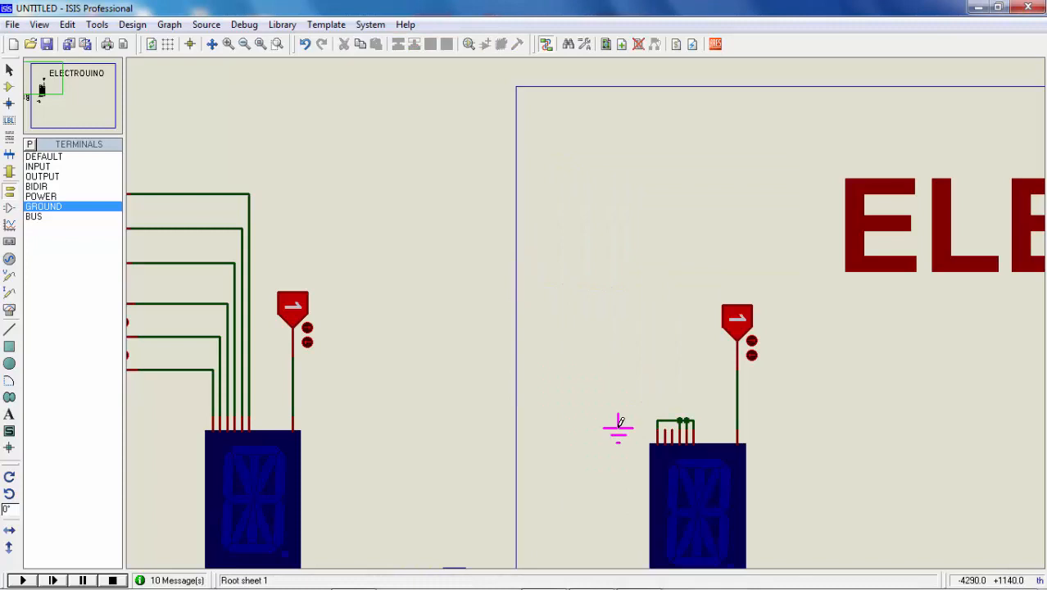
- Place a DEFAULT terminal to the left of the original display's upper pins and wire it to their joining wire
left_click(59, 156)
left_click(610, 425)
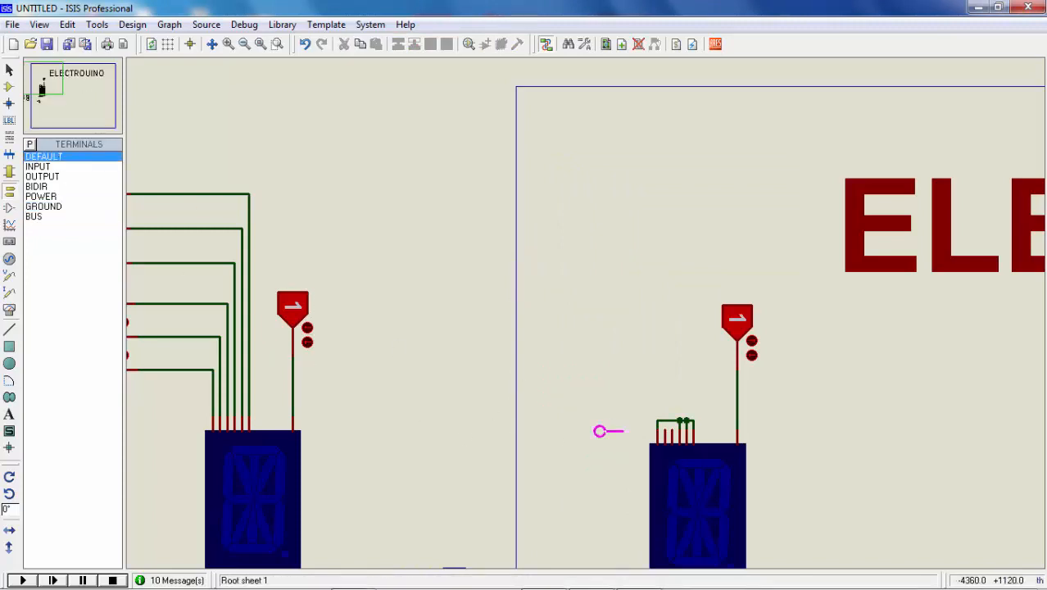
left_click(610, 421)
left_click(657, 421)
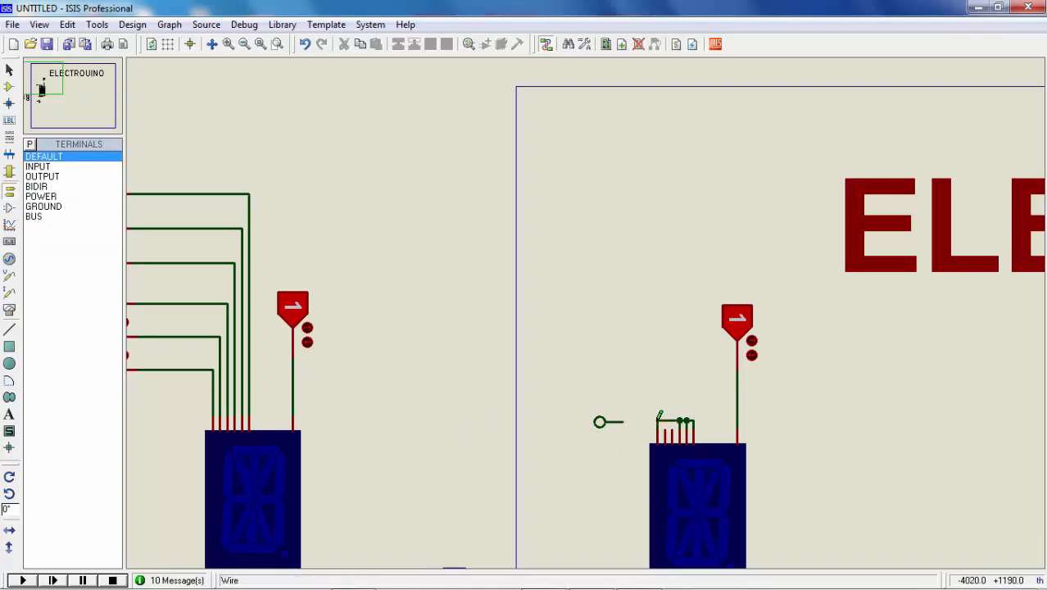
- Label the terminal wired to the original display's upper pins GND
left_click(606, 421)
double_click(601, 424)
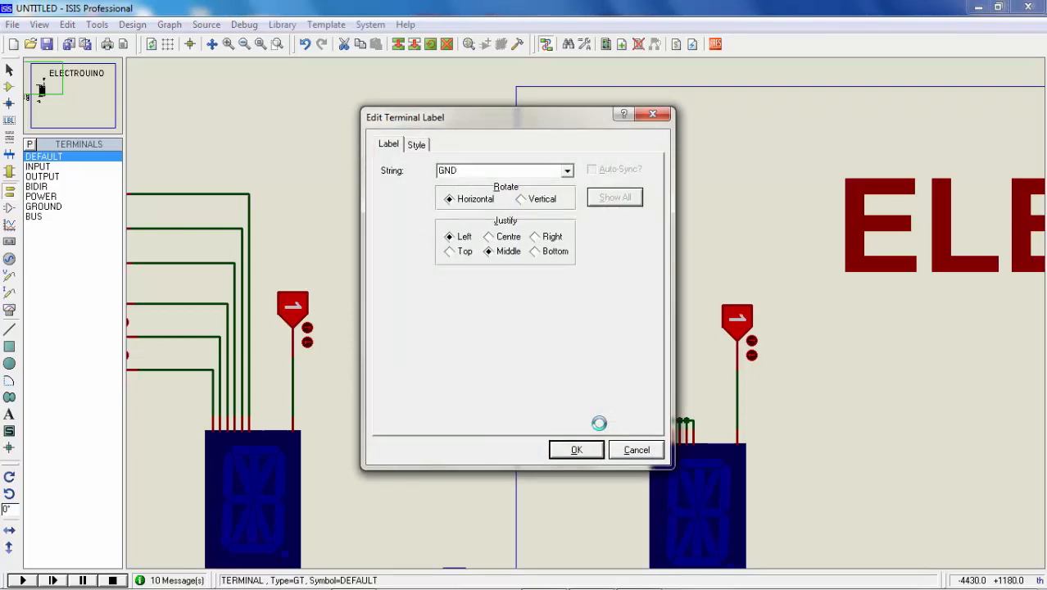
key("Return")
- Run the simulation and compare the simplified display with its fully wired copy outside the sheet border
scroll(598, 422, "down", 2)
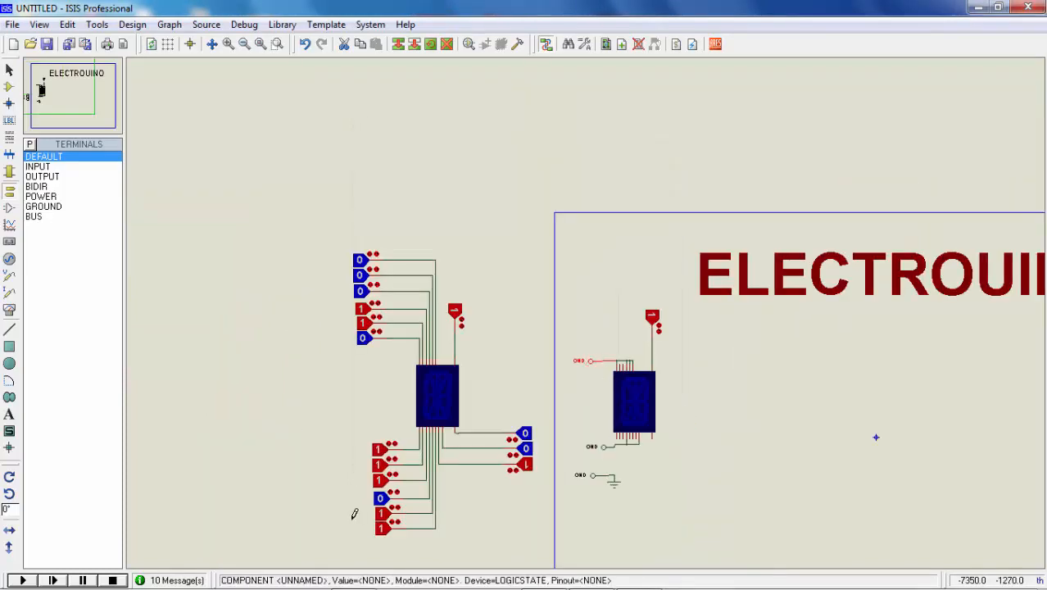
left_click(23, 580)
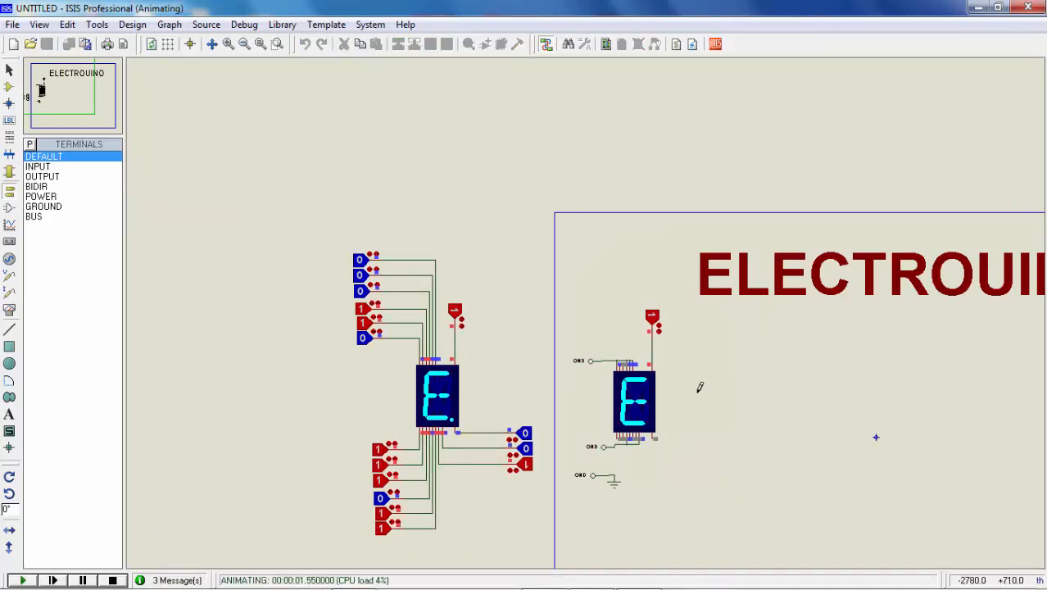
scroll(699, 387, "up", 2)
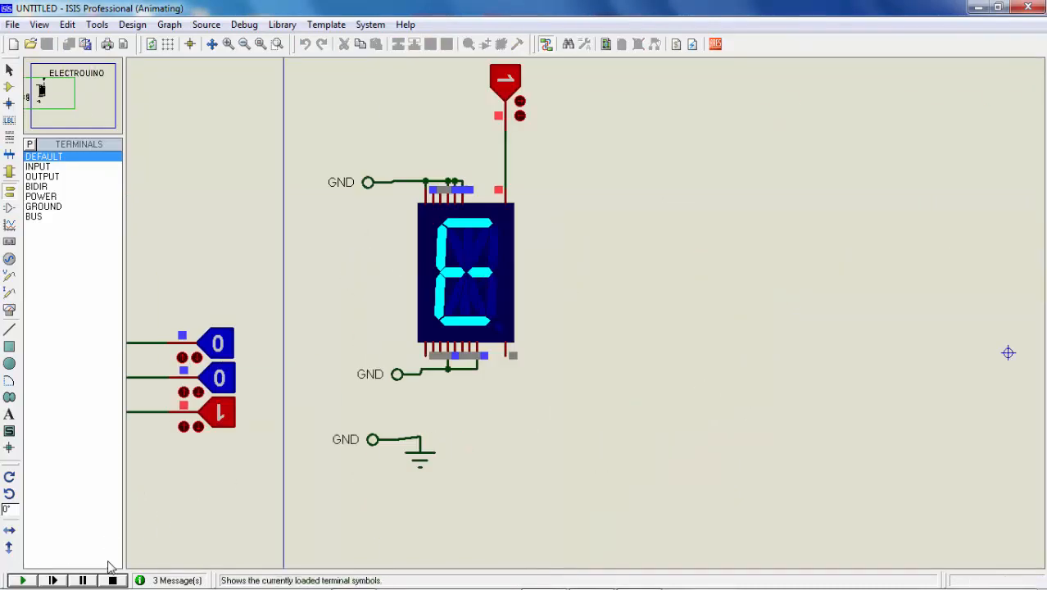
key("F7")
key("F7")
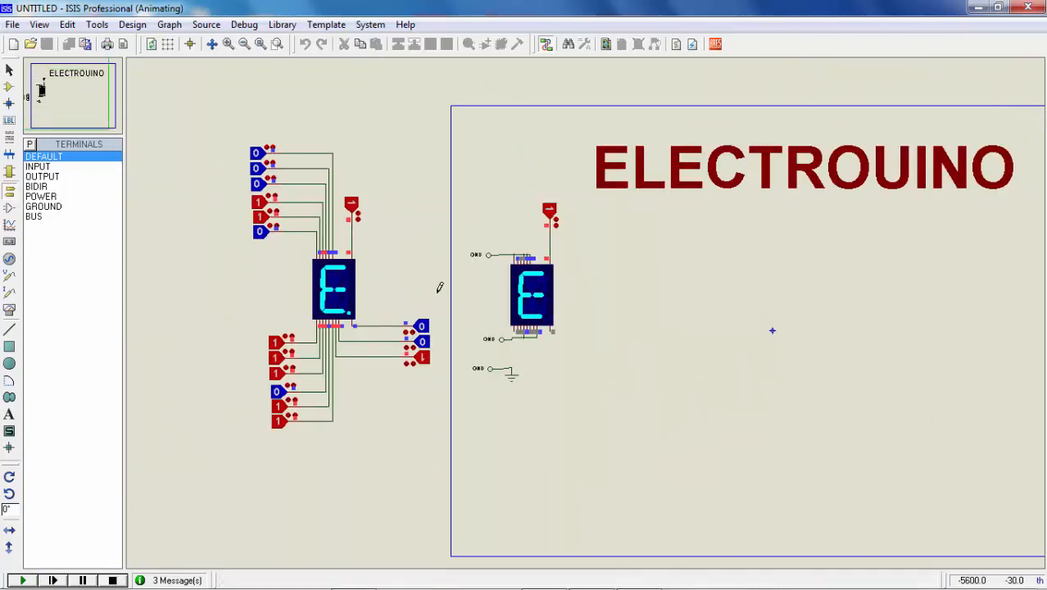
- Make the copied display show L by setting its sixth upper-left, fourth lower-left and two upper right-hand sources to 1, and stop the simulation
left_click(258, 187)
left_click(258, 232)
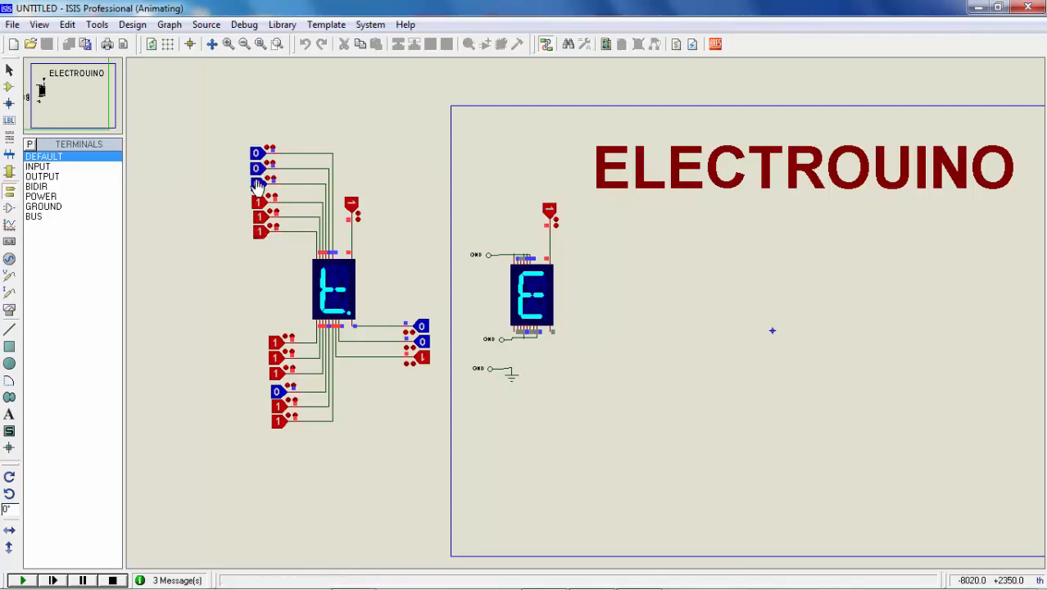
left_click(276, 391)
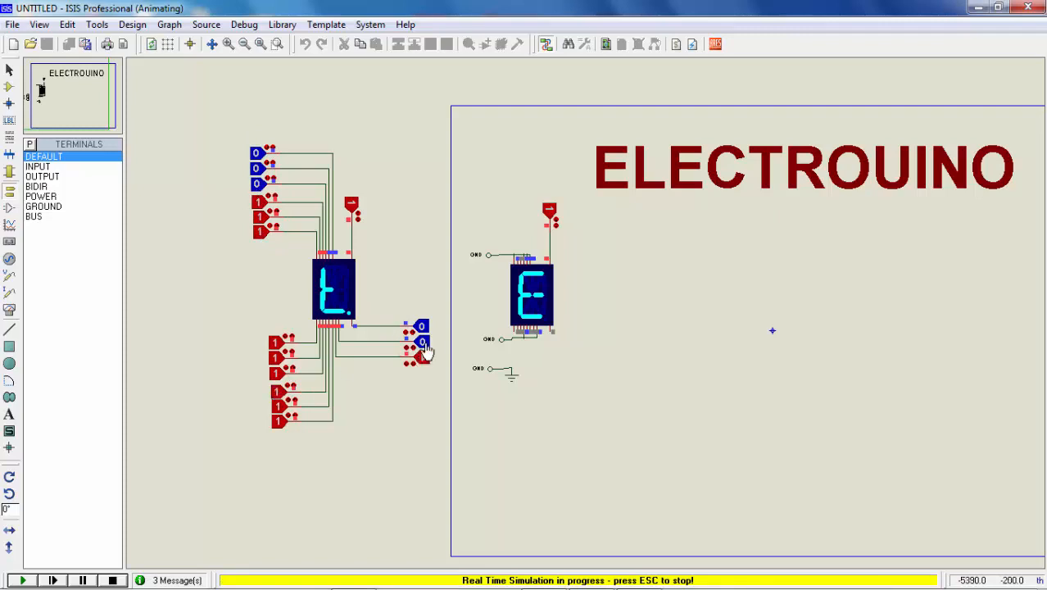
left_click(421, 326)
left_click(421, 341)
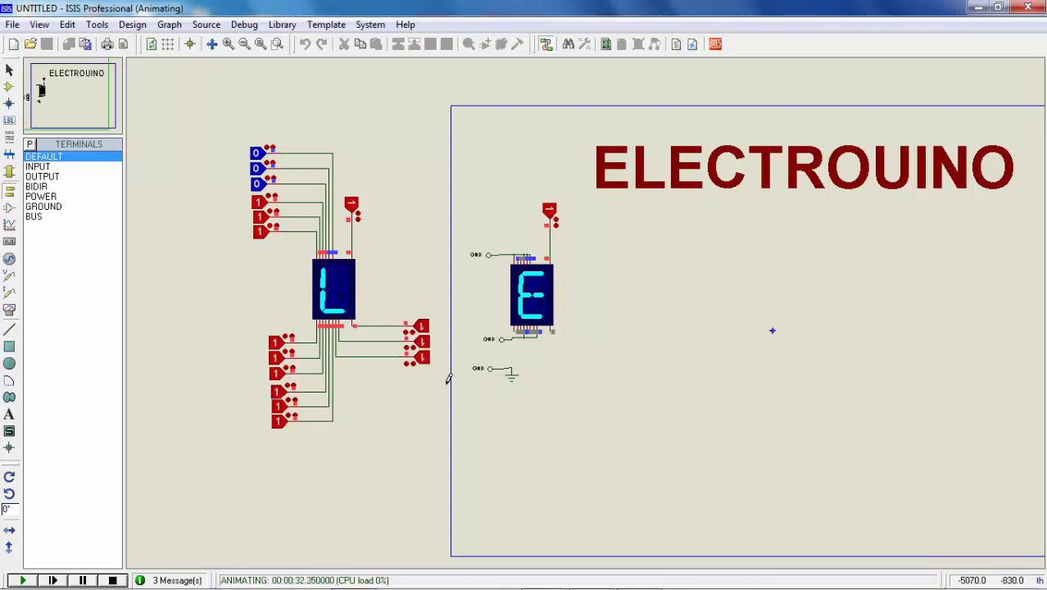
left_click(113, 579)
- Block-copy the fully wired L display with all its sources to the free area beneath the ELECTROUINO title
left_click_drag(473, 514, 206, 118)
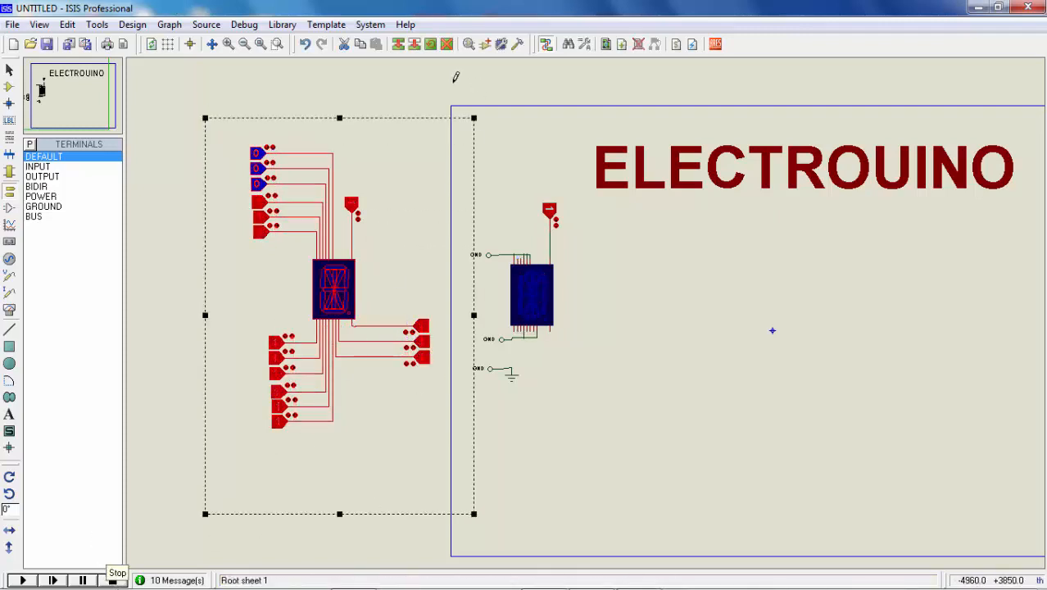
left_click(398, 43)
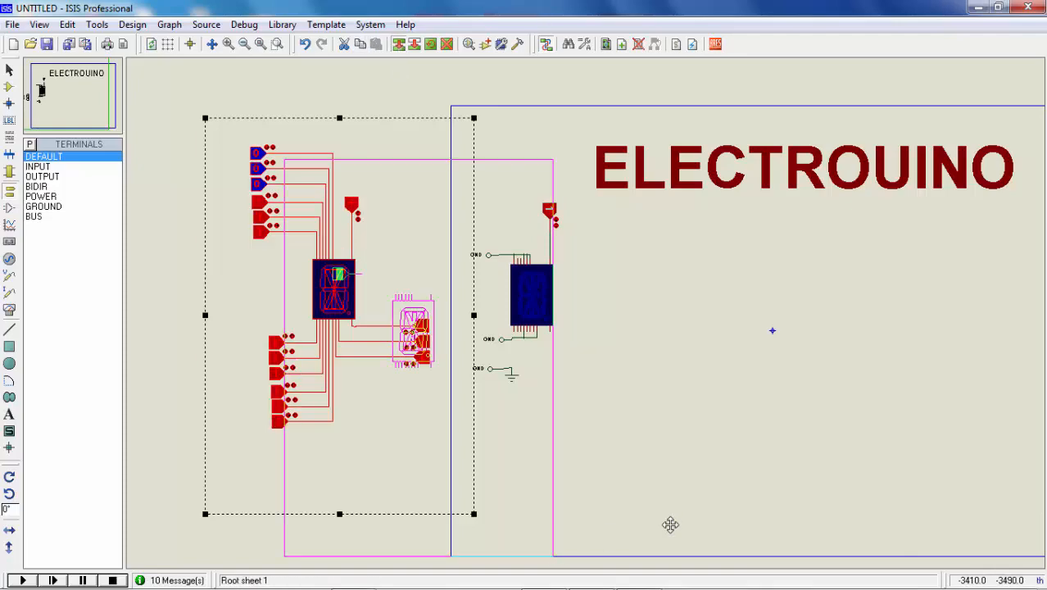
left_click(925, 563)
left_click(522, 516)
- Delete all the LOGICSTATE sources wired to the lower pins of the L display outside the sheet border
right_click(279, 421)
right_click(279, 420)
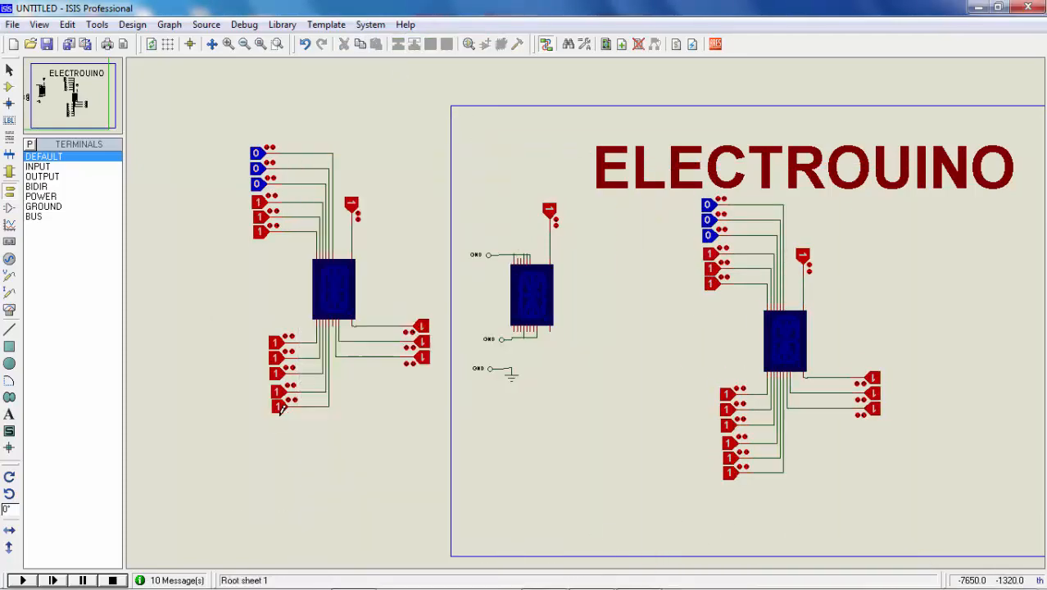
right_click(279, 407)
right_click(279, 408)
right_click(279, 392)
right_click(279, 392)
right_click(278, 369)
right_click(278, 370)
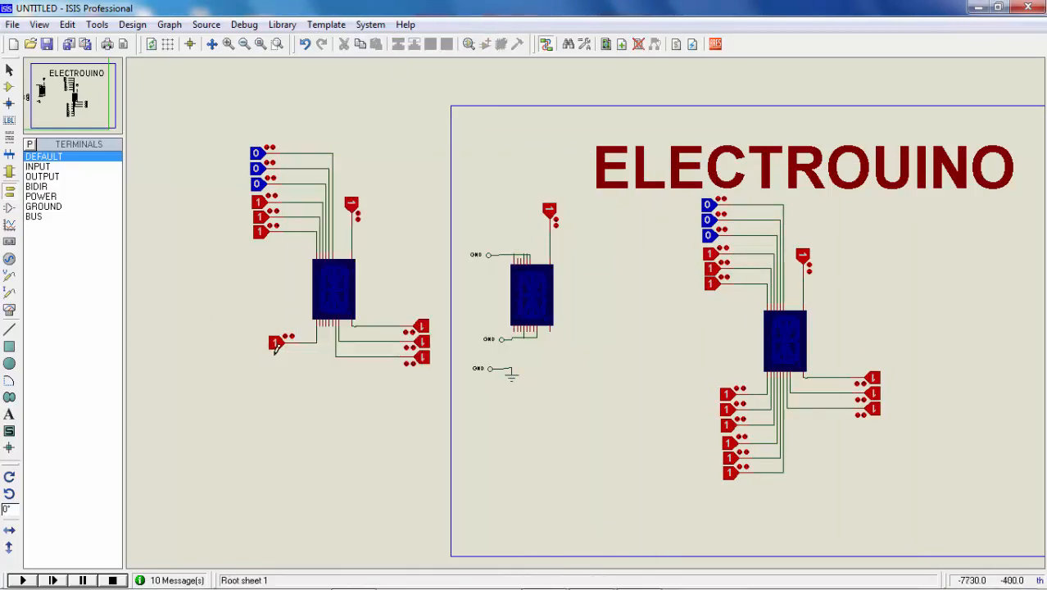
right_click(420, 344)
right_click(420, 345)
right_click(421, 330)
right_click(421, 330)
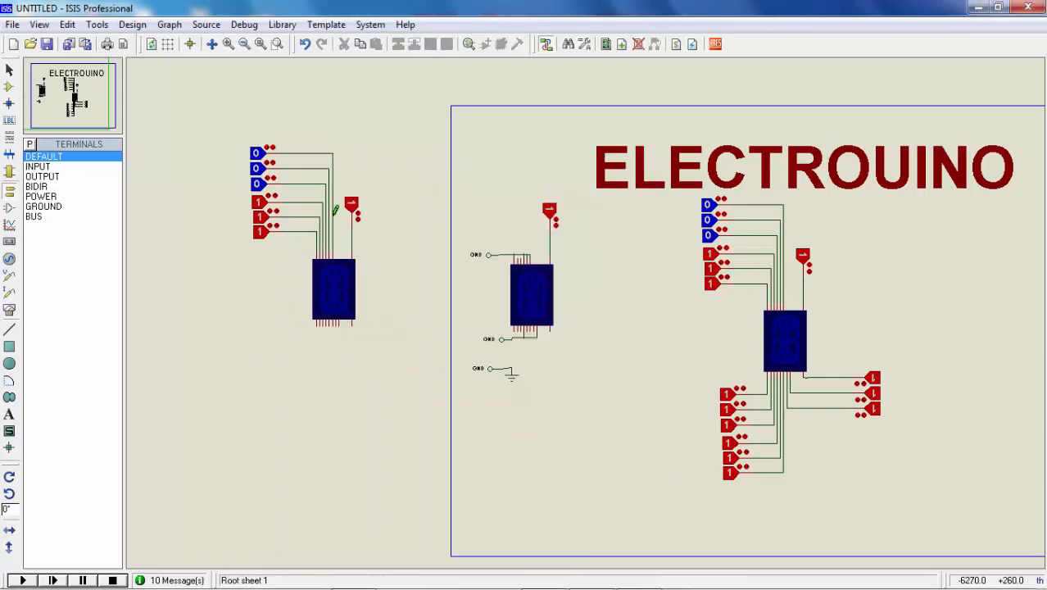
- Replace the outside L display's upper-left LOGICSTATE sources with one terminal labelled GND, wired to its joined fourth to sixth upper pins
scroll(330, 199, "up", 1)
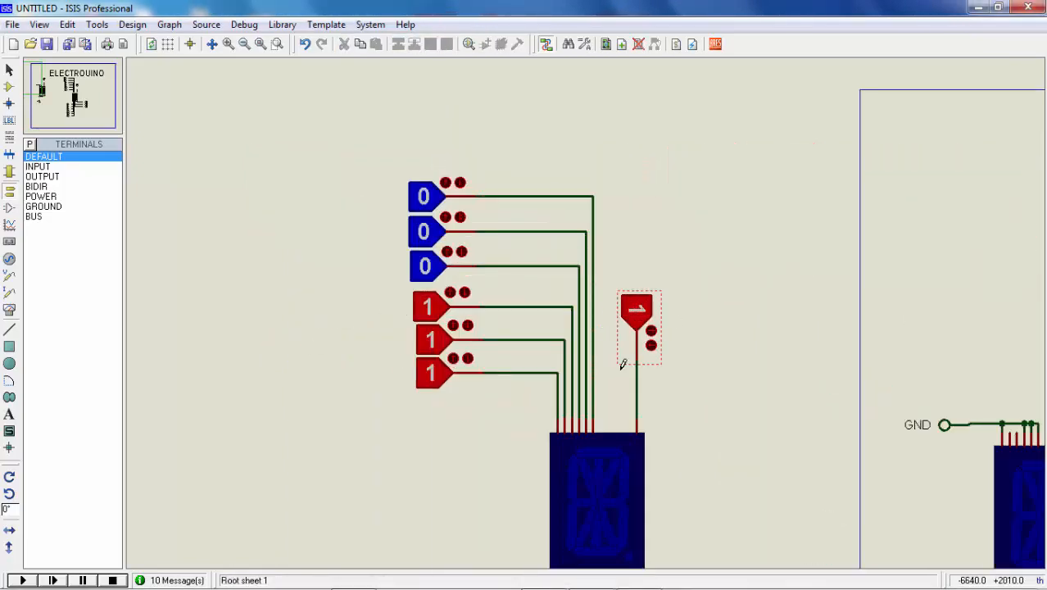
scroll(599, 267, "up", 1)
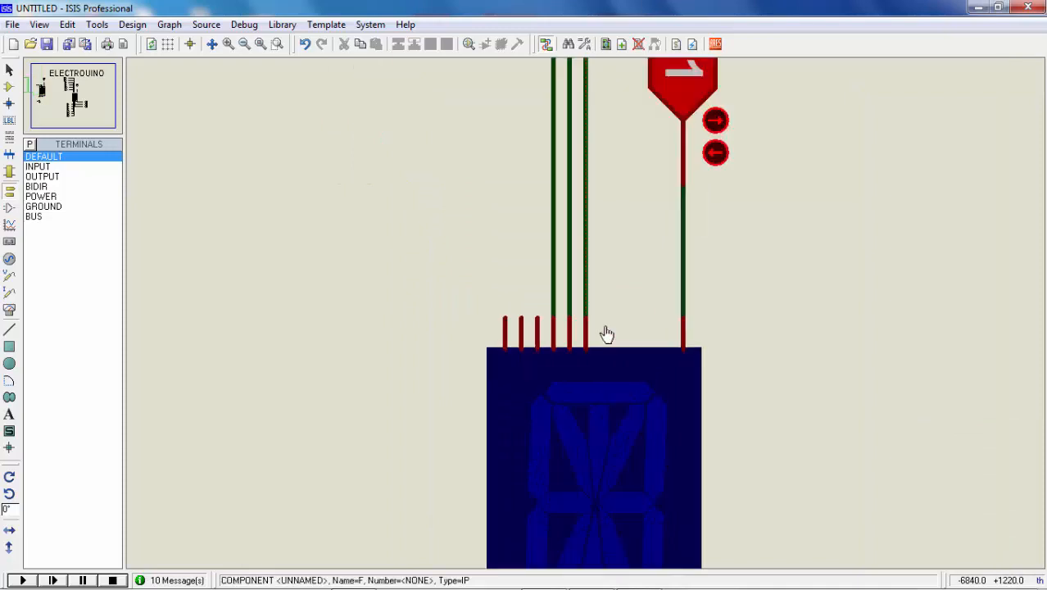
double_click(448, 300)
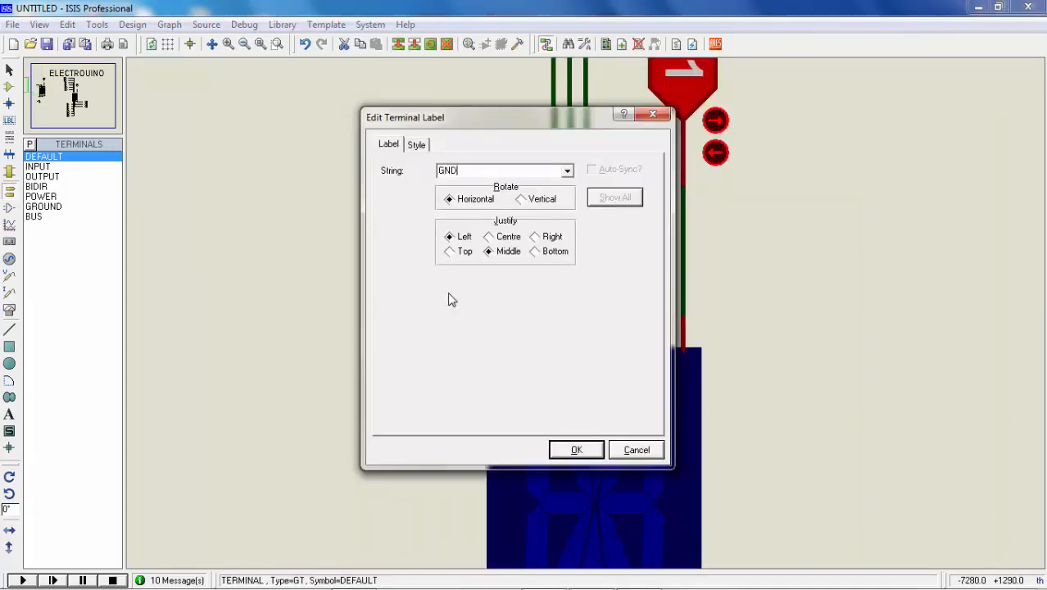
key("Return")
scroll(508, 260, "down", 4)
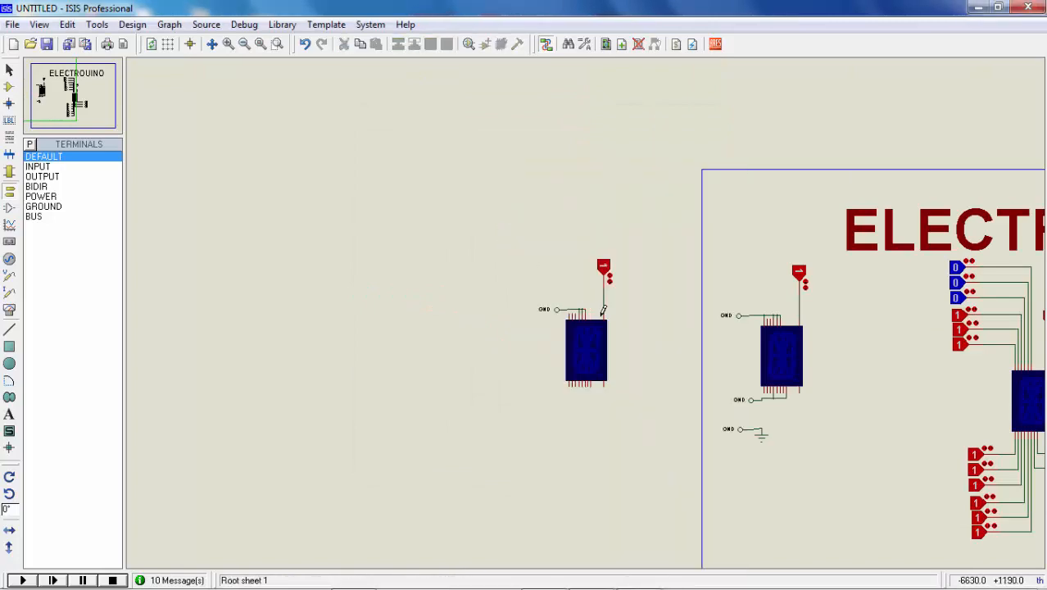
- Run the simulation to check the letters shown on the GND-wired 14-segment displays
left_click(22, 580)
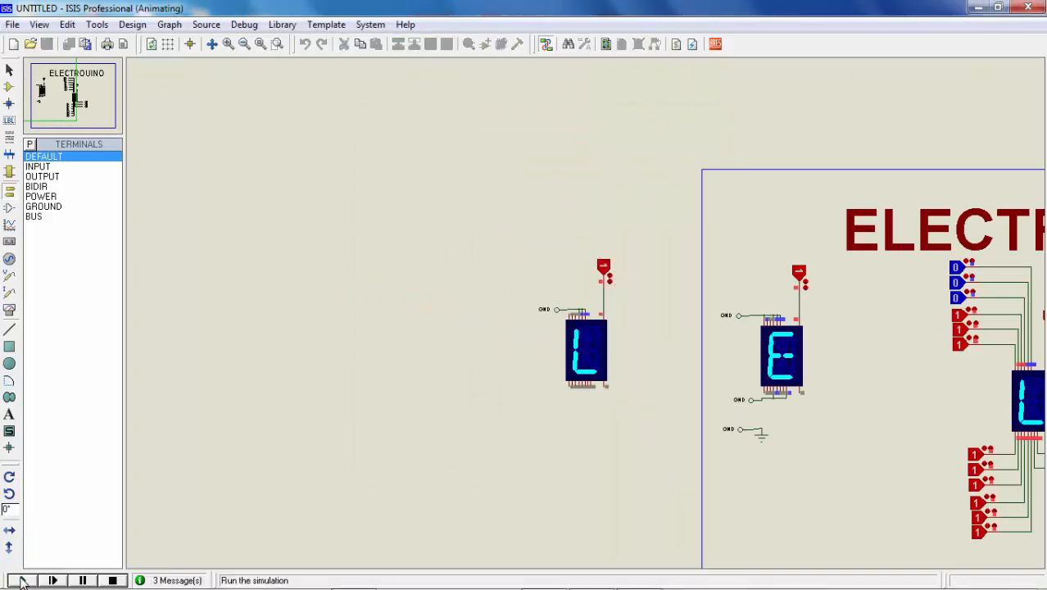
left_click(112, 580)
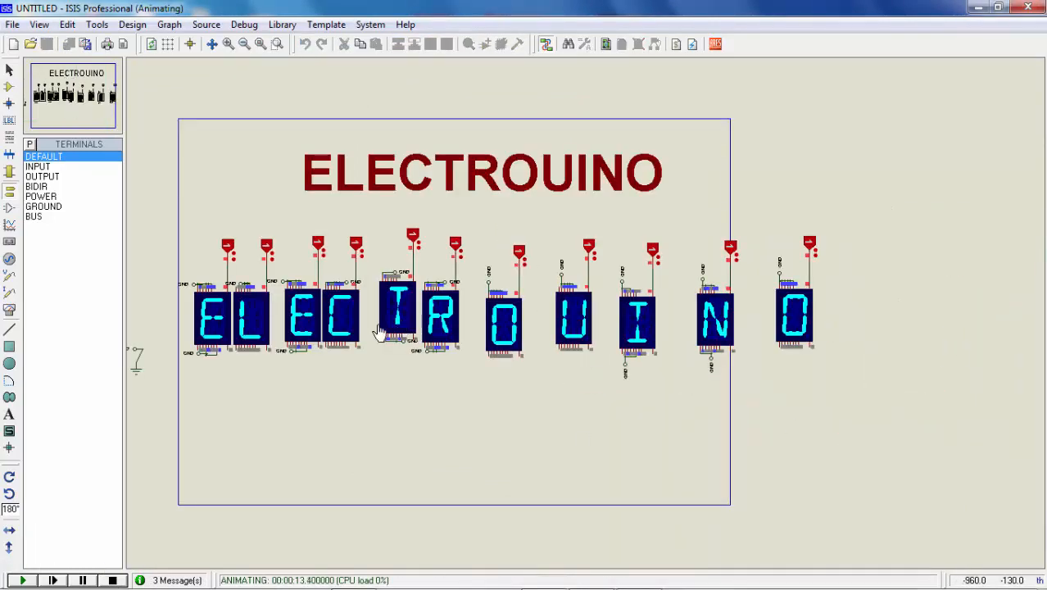
scroll(525, 311, "up", 2)
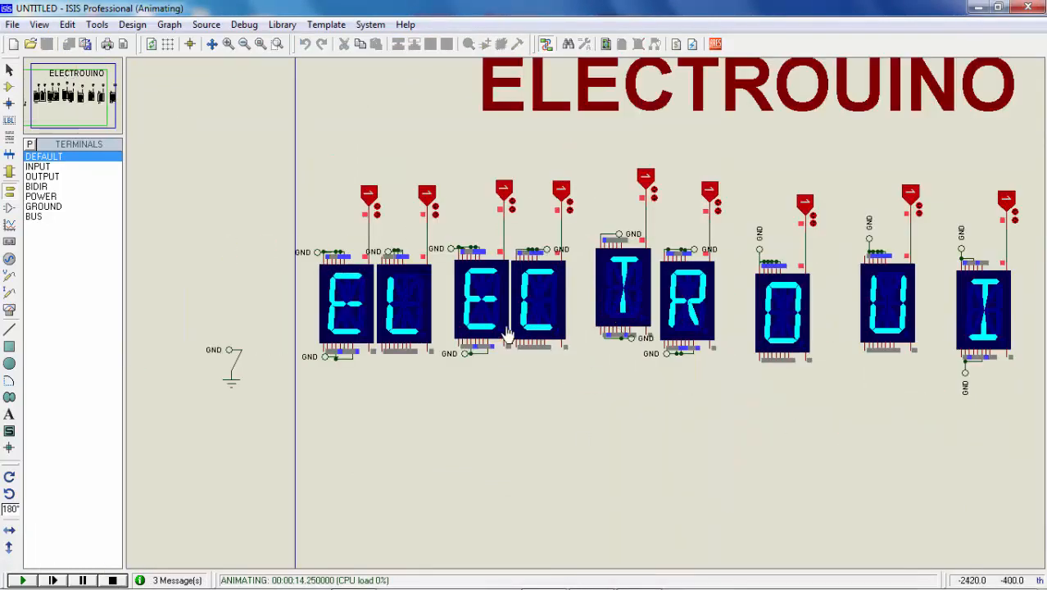
- Select the third display (E) with its wiring, stop the simulation, and move the block flush against the second display
left_click(439, 150)
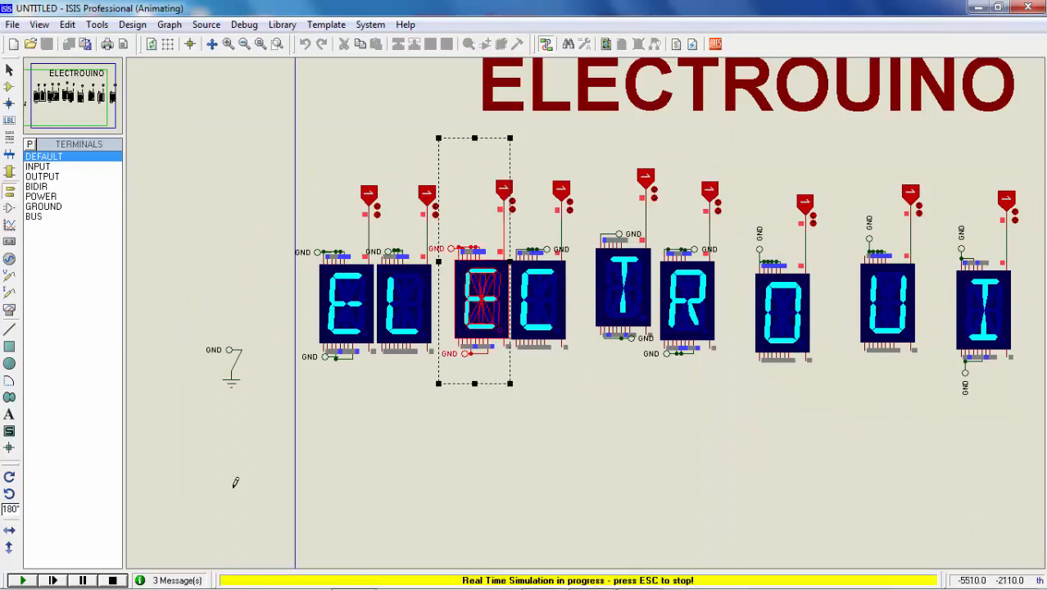
left_click(112, 579)
left_click_drag(475, 300, 455, 304)
left_click(528, 395)
scroll(384, 352, "up", 1)
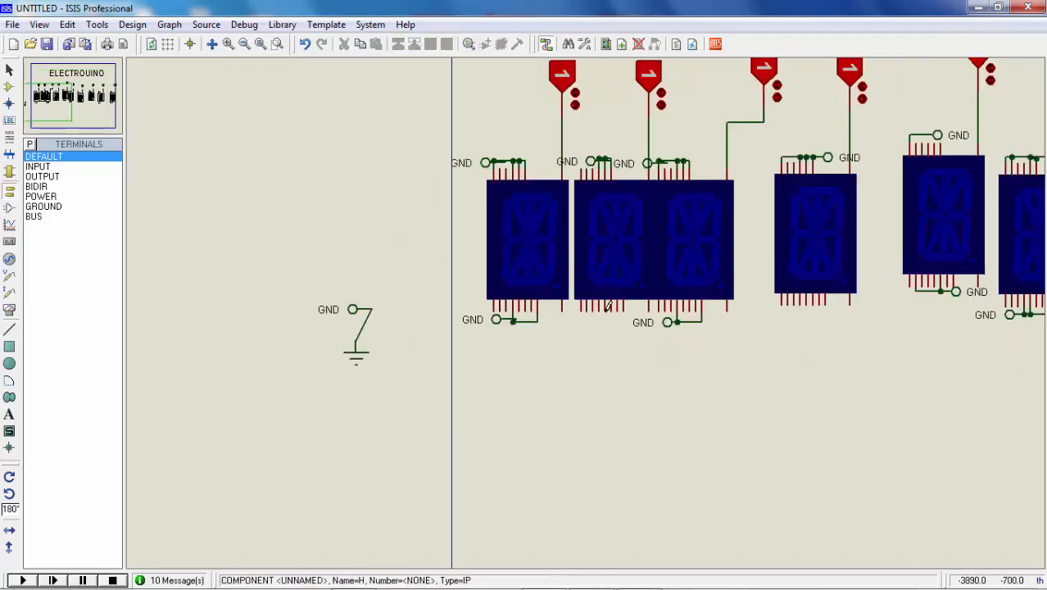
left_click_drag(565, 351, 473, 105)
left_click_drag(541, 247, 553, 249)
left_click(306, 45)
- Move the first display with its GND terminals flush against the second display
left_click_drag(573, 371, 462, 130)
left_click_drag(542, 247, 549, 247)
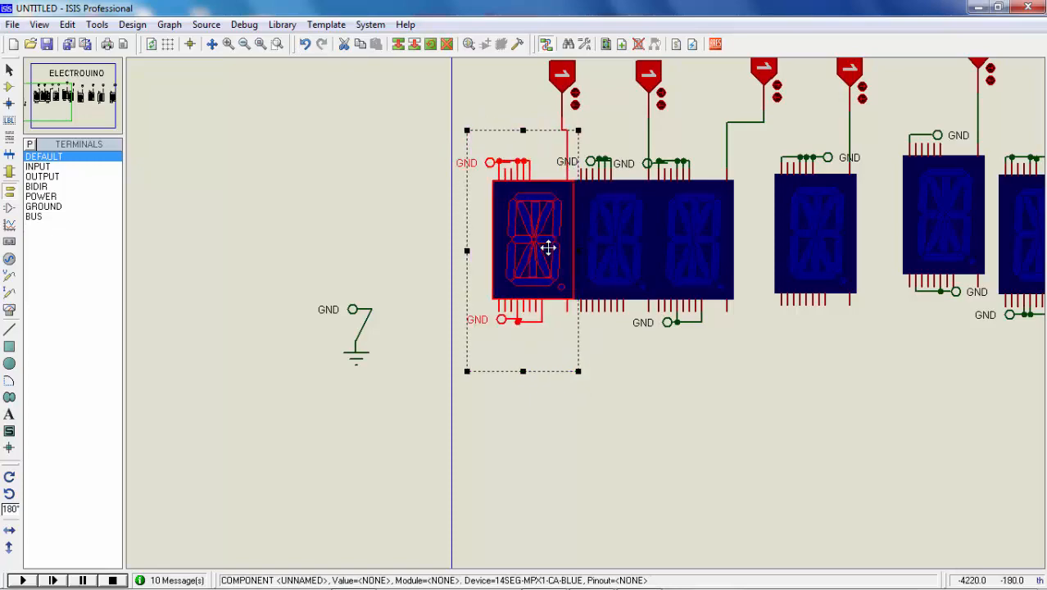
left_click(847, 408)
- Show the grid and move the fourth display (C) with its GND terminal flush against the third display
middle_click(919, 373)
scroll(571, 284, "down", 1)
left_click_drag(548, 283, 464, 149)
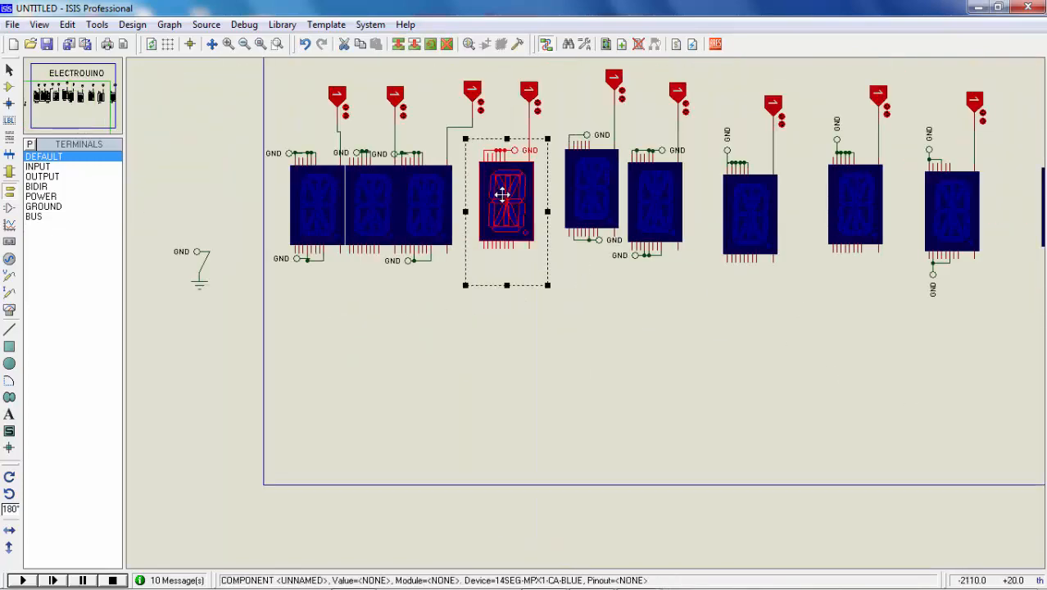
scroll(498, 257, "up", 1)
left_click(168, 44)
left_click_drag(586, 332, 549, 328)
left_click(767, 444)
- Move the fifth, sixth and seventh displays (T, R, O) with their GND terminals flush into the display row
left_click_drag(757, 454, 656, 168)
left_click_drag(705, 310, 616, 334)
left_click(755, 479)
left_click_drag(866, 471, 736, 227)
left_click_drag(810, 323, 710, 324)
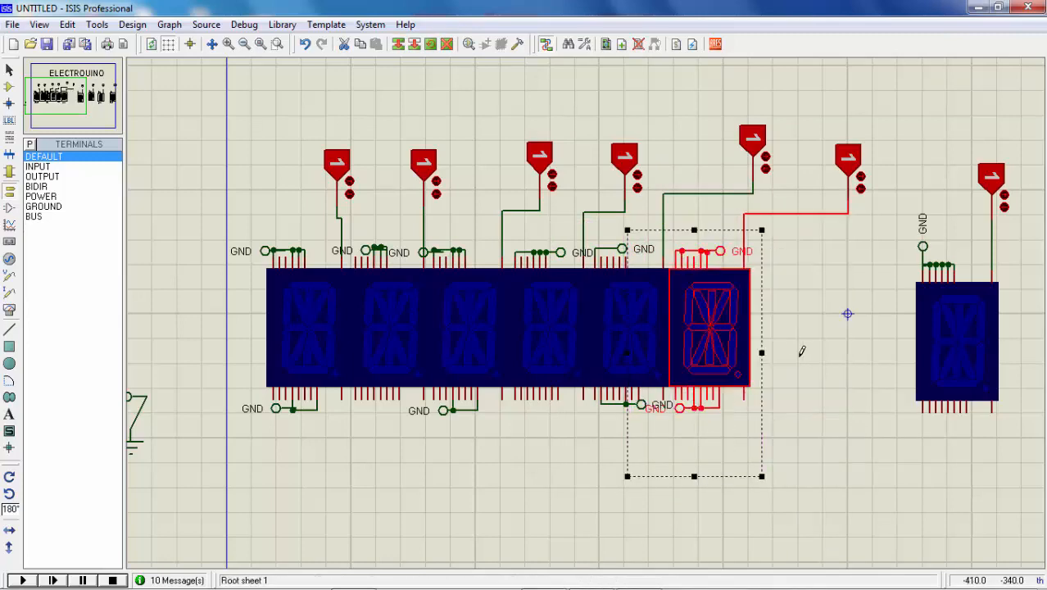
left_click_drag(1001, 450, 874, 250)
left_click_drag(948, 334, 783, 320)
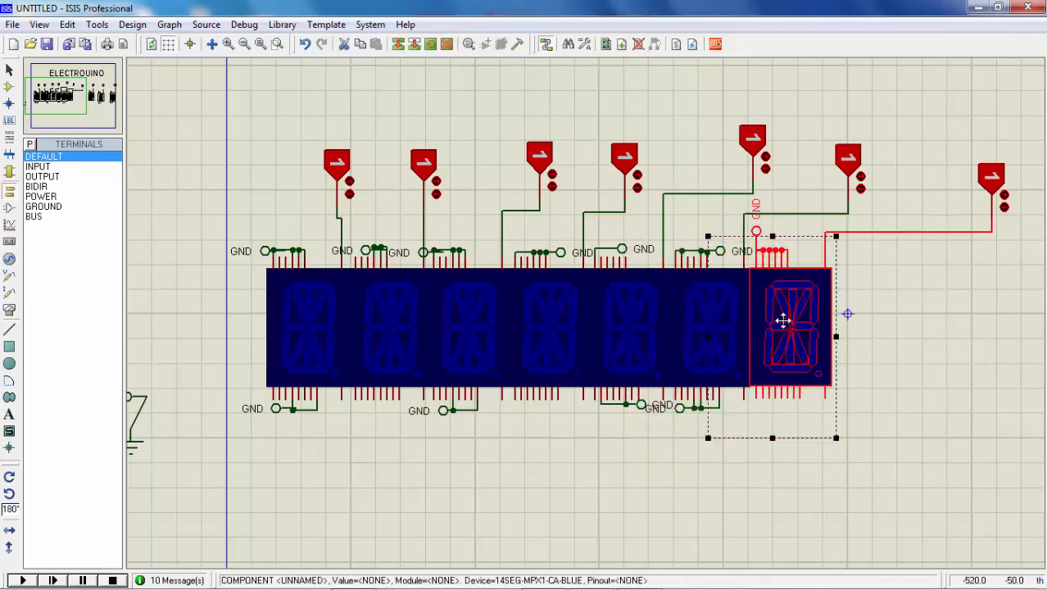
left_click(858, 352)
- Move the LOGICSTATE sources of the third to seventh displays closer together, above their own displays
scroll(841, 349, "down", 2)
left_click_drag(563, 248, 536, 248)
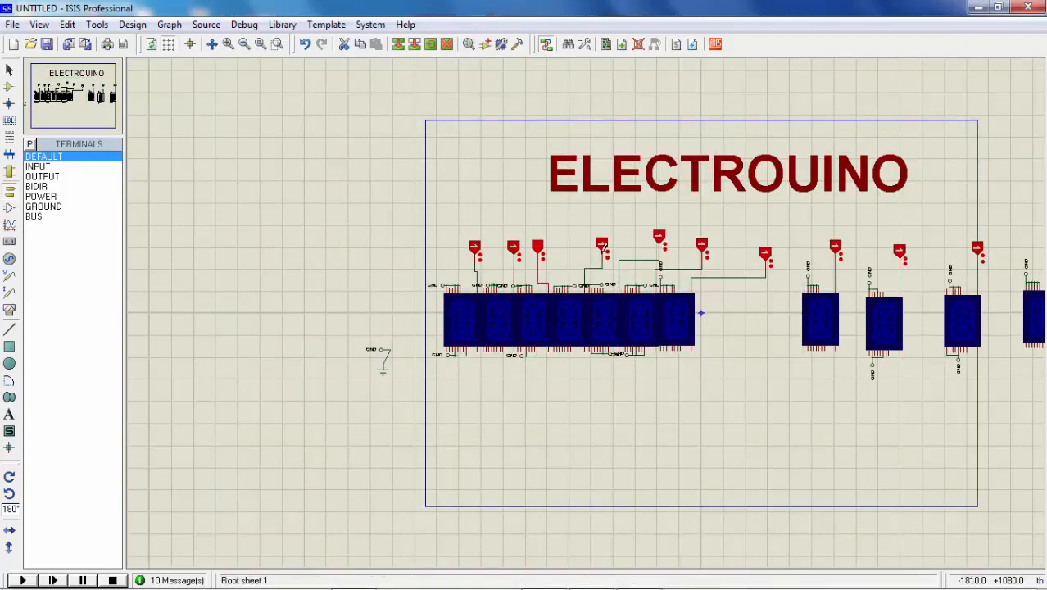
left_click_drag(602, 248, 569, 247)
left_click_drag(659, 243, 603, 252)
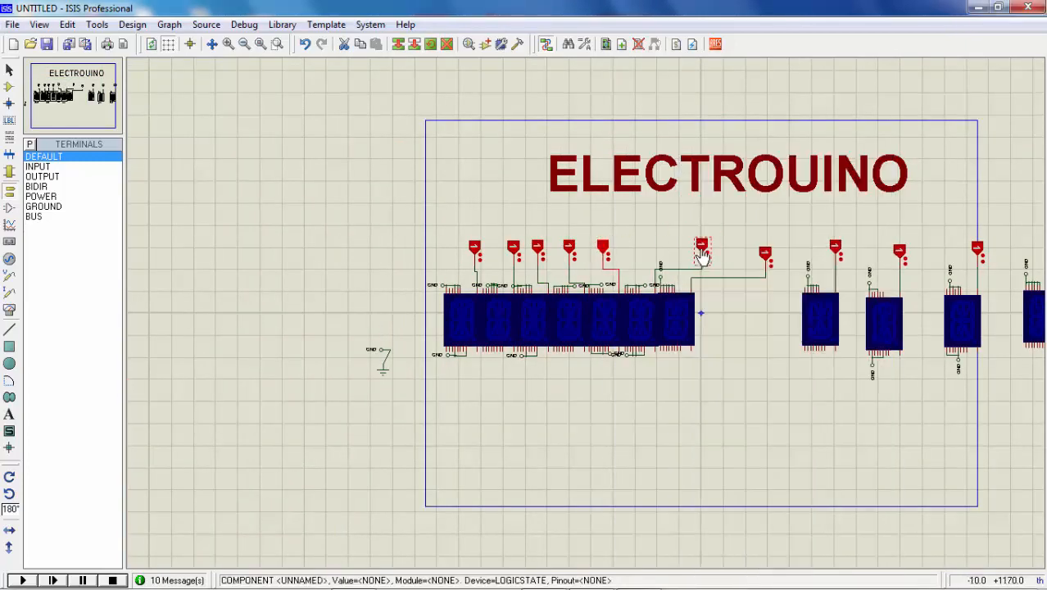
left_click_drag(701, 249, 645, 251)
left_click_drag(764, 256, 683, 254)
- Move the eighth display (U) with its GND terminal and LOGICSTATE flush against the seventh display
left_click_drag(775, 219, 853, 388)
left_click_drag(833, 315, 724, 311)
scroll(724, 311, "up", 2)
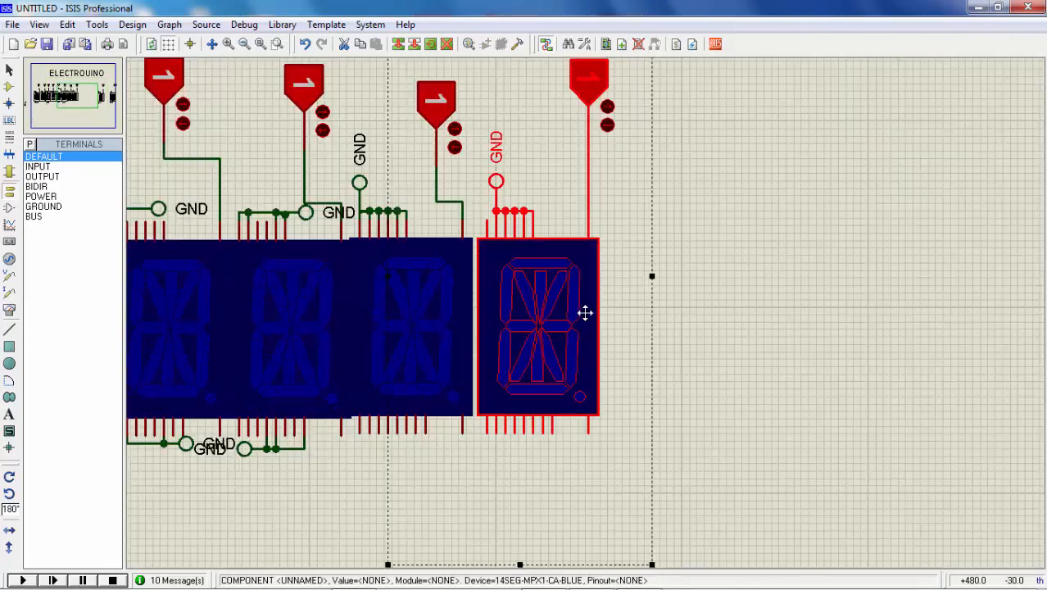
left_click_drag(584, 310, 568, 311)
- Move the ninth and tenth displays (I and N) with their terminals and LOGICSTATE sources flush into the row
scroll(736, 355, "down", 2)
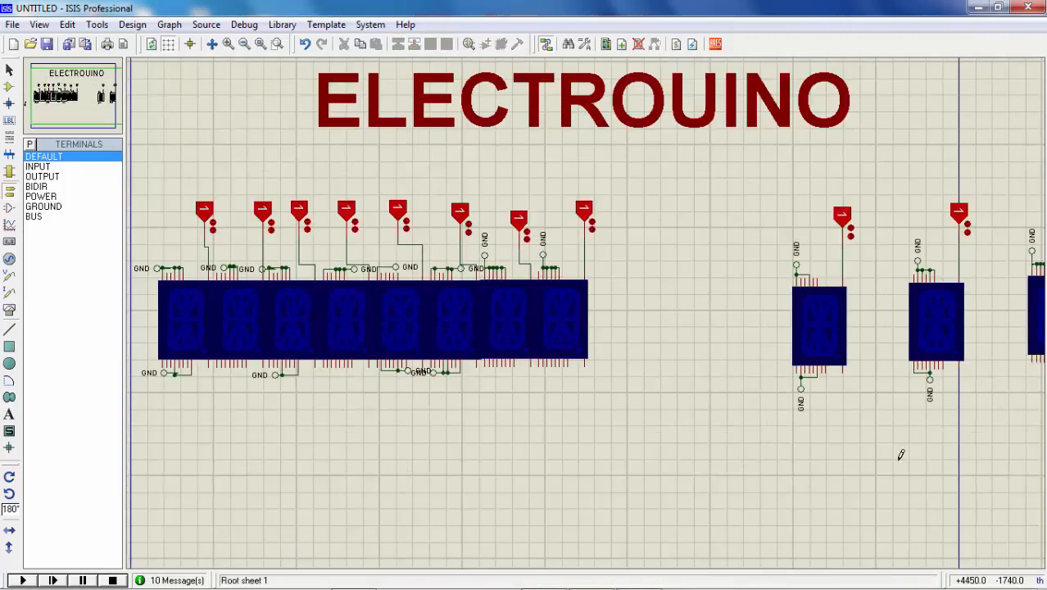
left_click_drag(885, 461, 739, 162)
left_click_drag(822, 304, 618, 301)
left_click_drag(979, 432, 874, 167)
left_click_drag(943, 319, 677, 314)
left_click(936, 365)
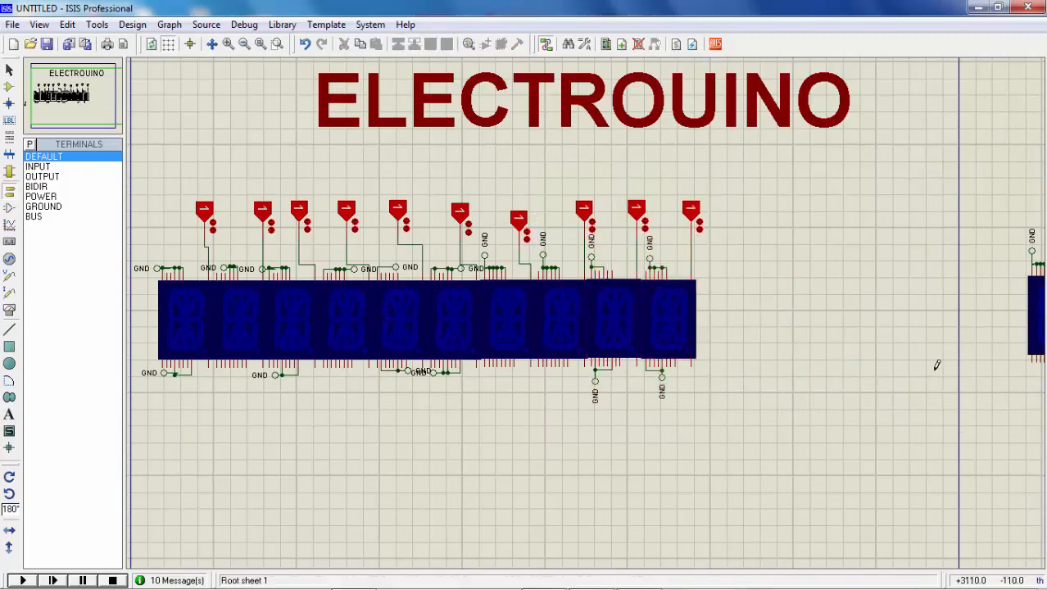
- Move the last display (O) with its source flush against the tenth, and run and stop the simulation as a check
scroll(936, 364, "down", 2)
left_click_drag(820, 369, 746, 227)
mouse_move(785, 313)
left_mouse_down()
mouse_move(647, 318)
mouse_move(588, 307)
left_mouse_up()
scroll(586, 309, "up", 3)
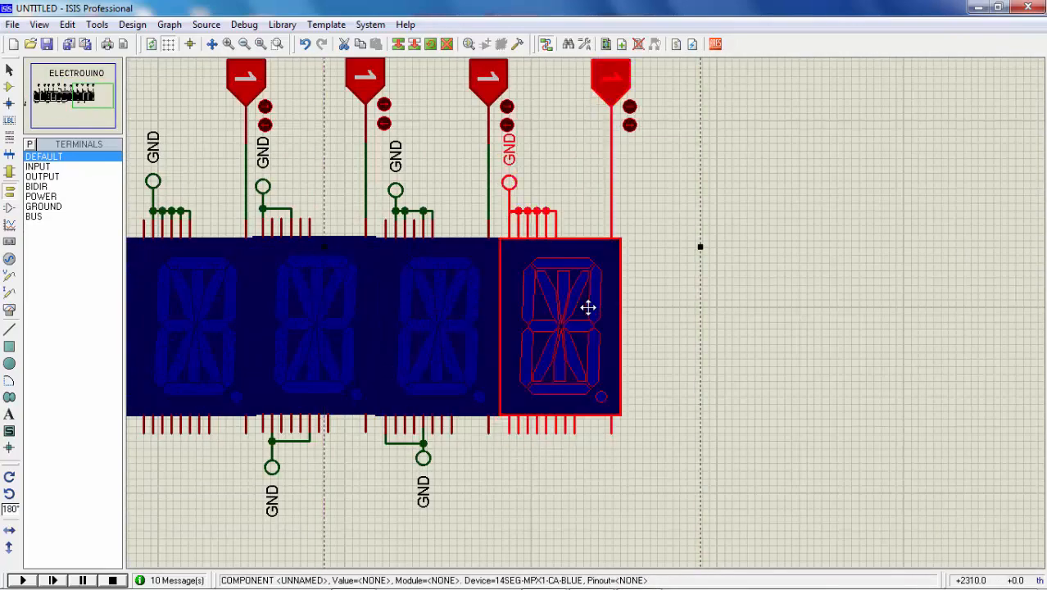
left_click(651, 320)
scroll(632, 328, "down", 3)
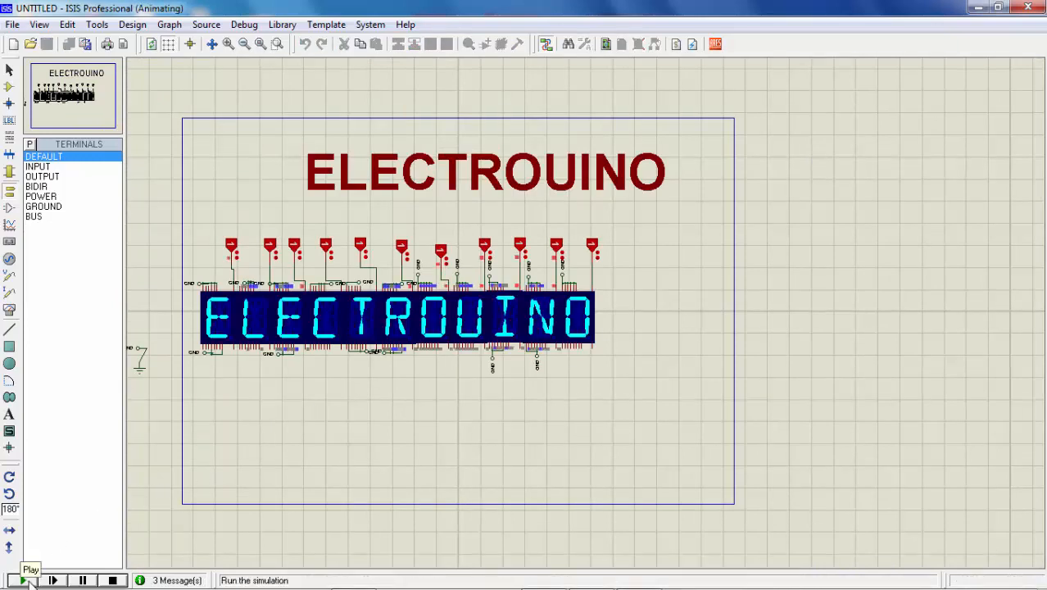
left_click(112, 579)
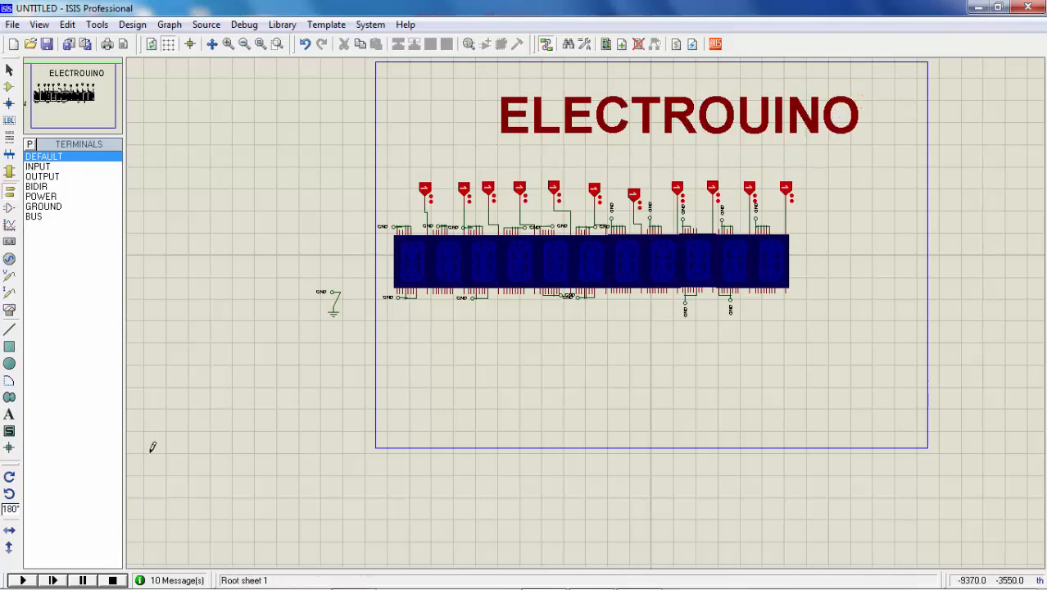
- Move the ELECTROUINO title so it sits above the display row, and run and stop the simulation
left_click(761, 139)
left_click_drag(762, 139, 673, 153)
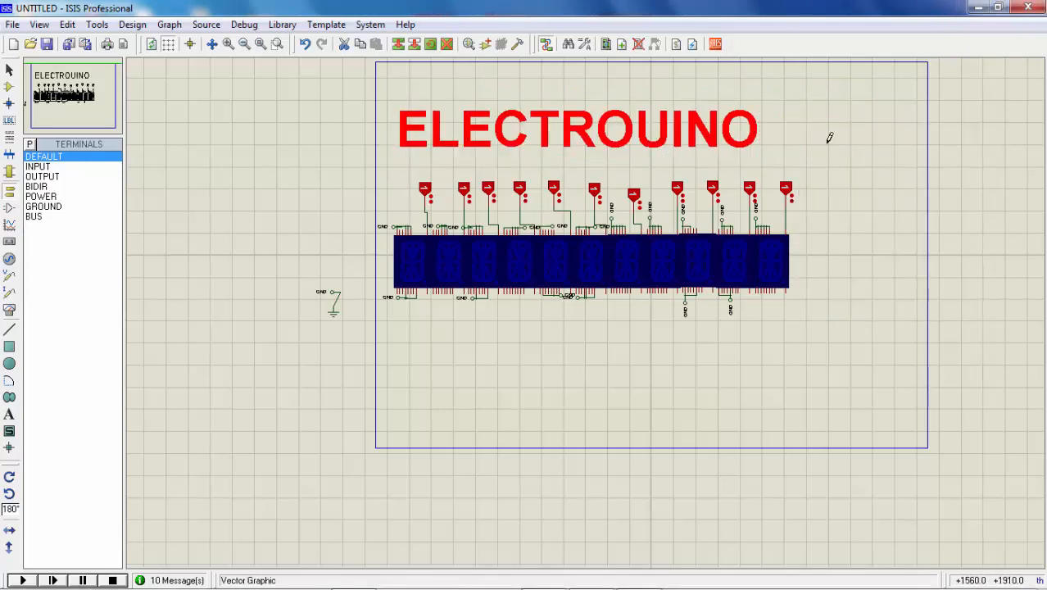
left_click(619, 316)
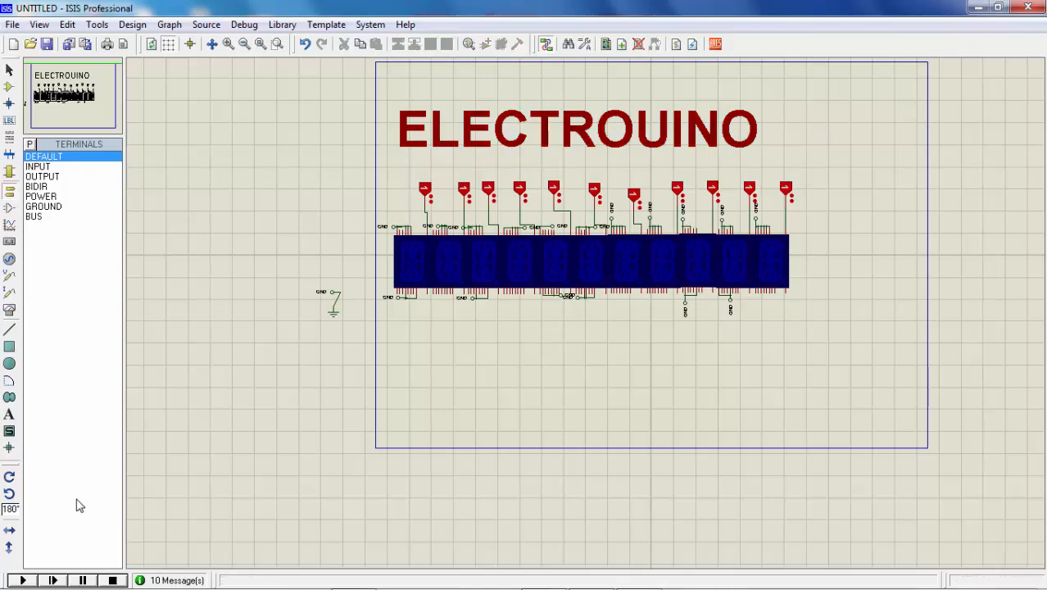
left_click(23, 579)
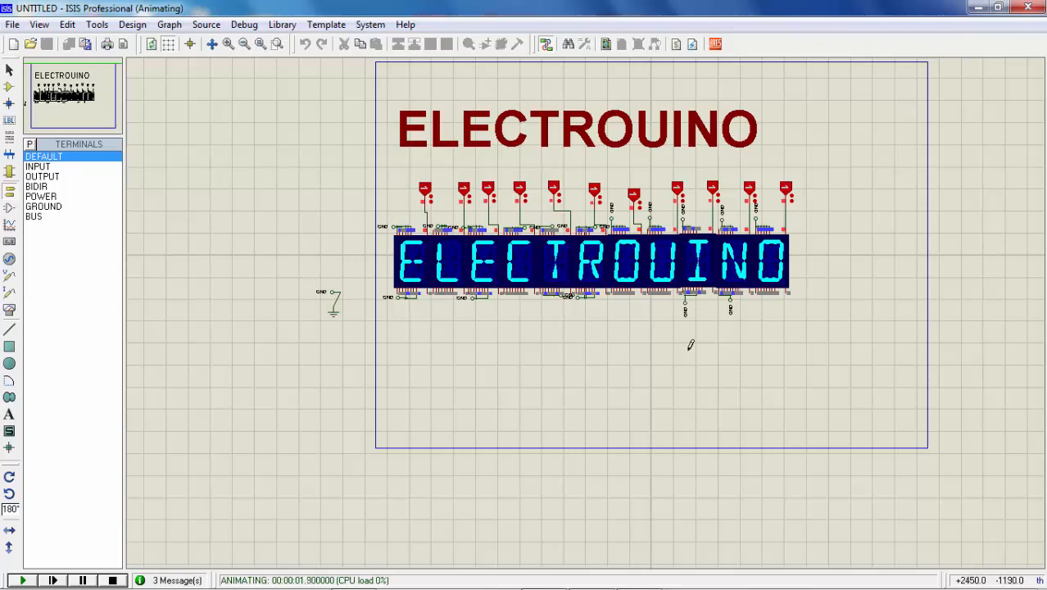
left_click(112, 580)
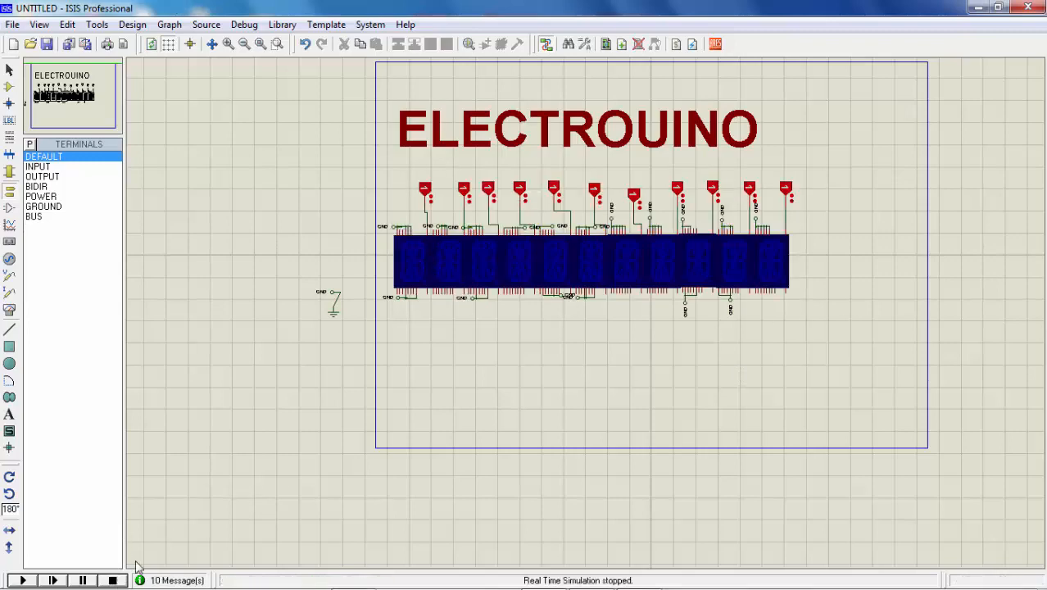
- Find 16F877A in the device library, add the PIC16F877A, and place one outside the sheet border beyond the ground symbol
left_click(9, 89)
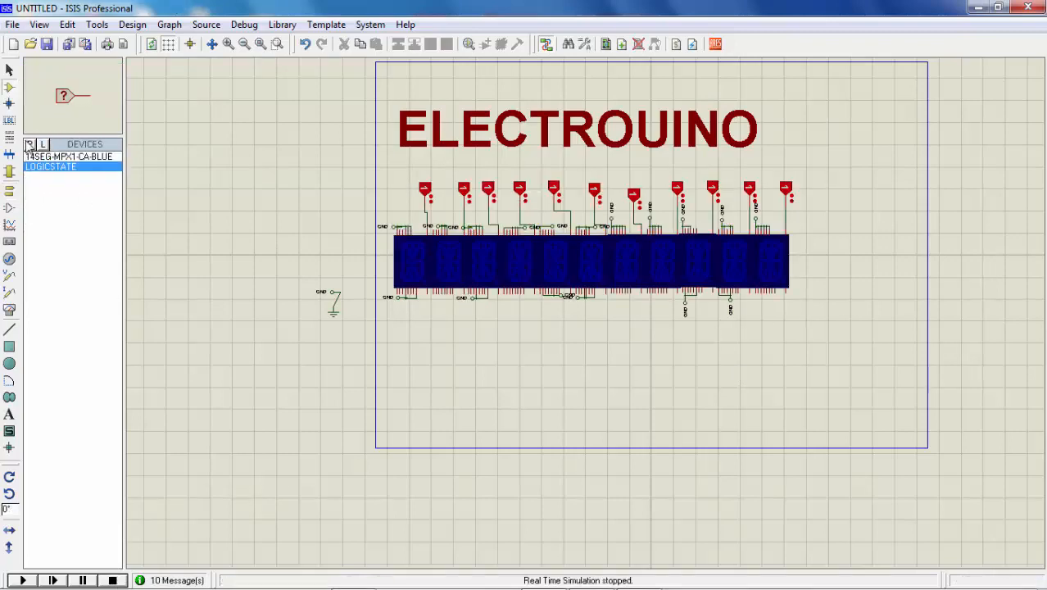
left_click(42, 144)
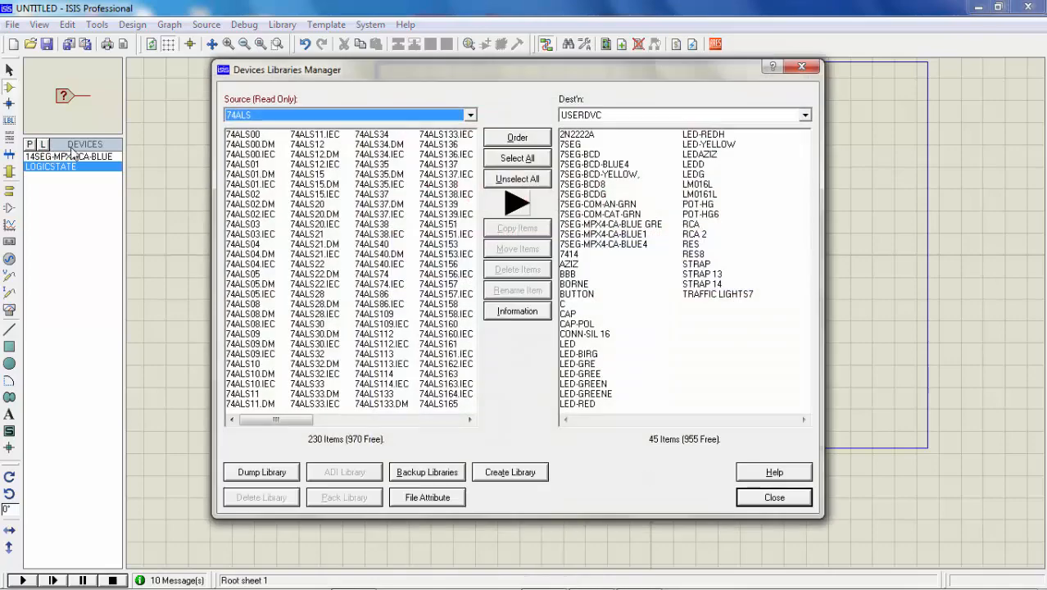
left_click(800, 68)
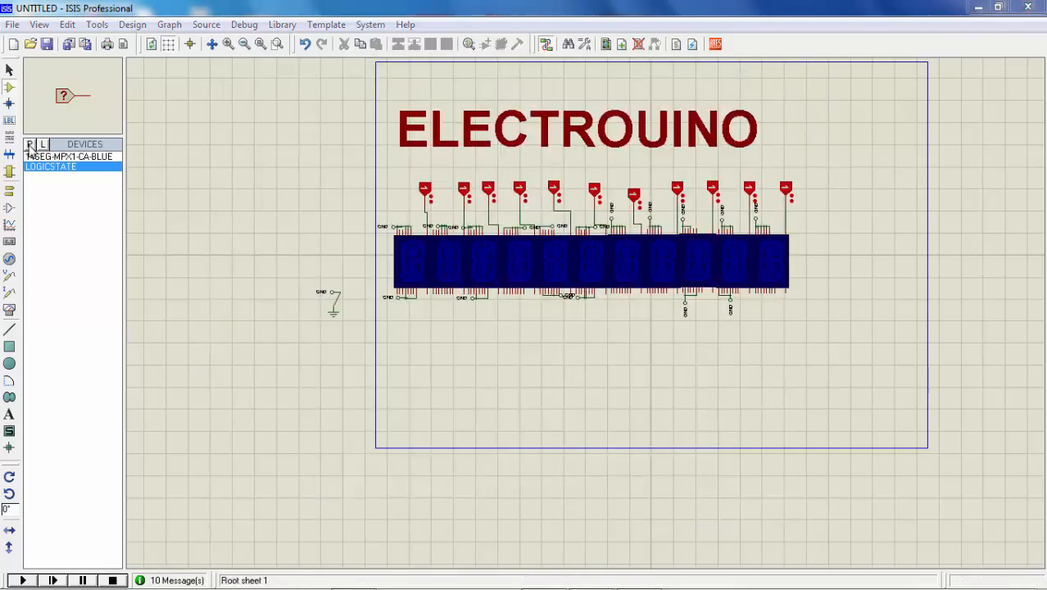
left_click(29, 145)
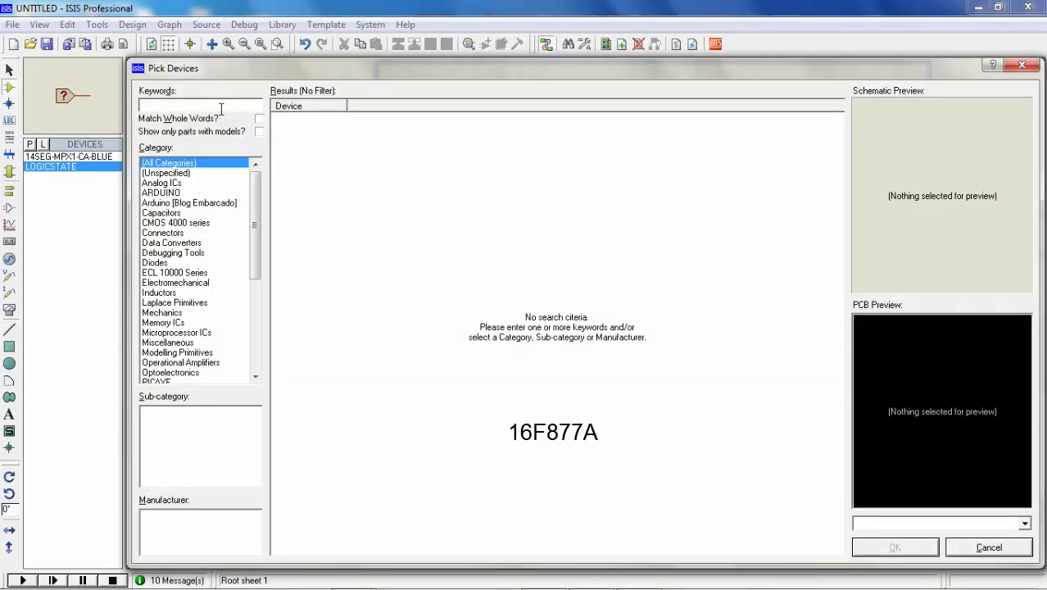
type("16F8")
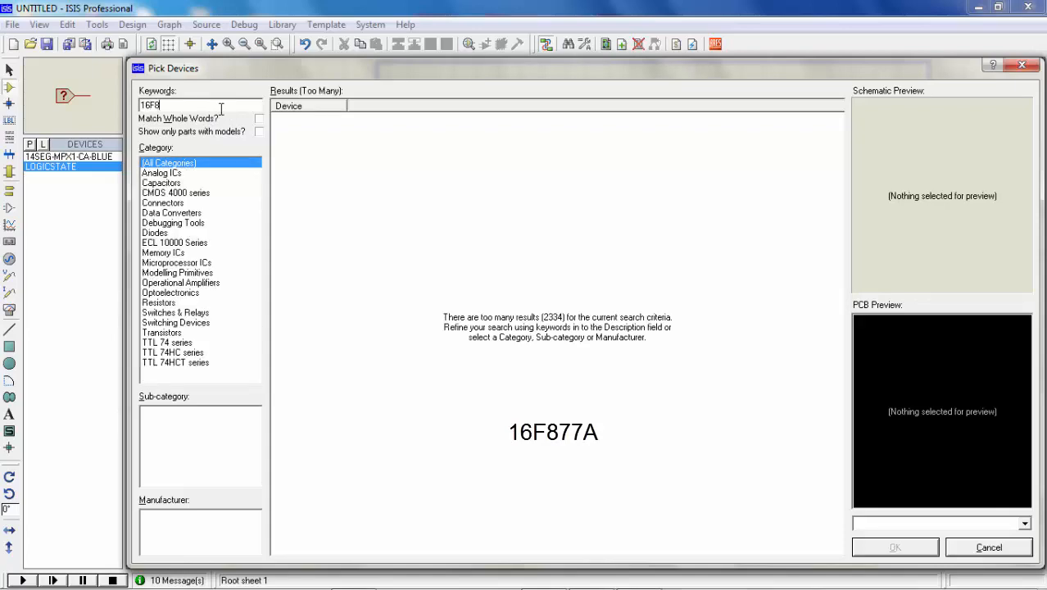
type("77")
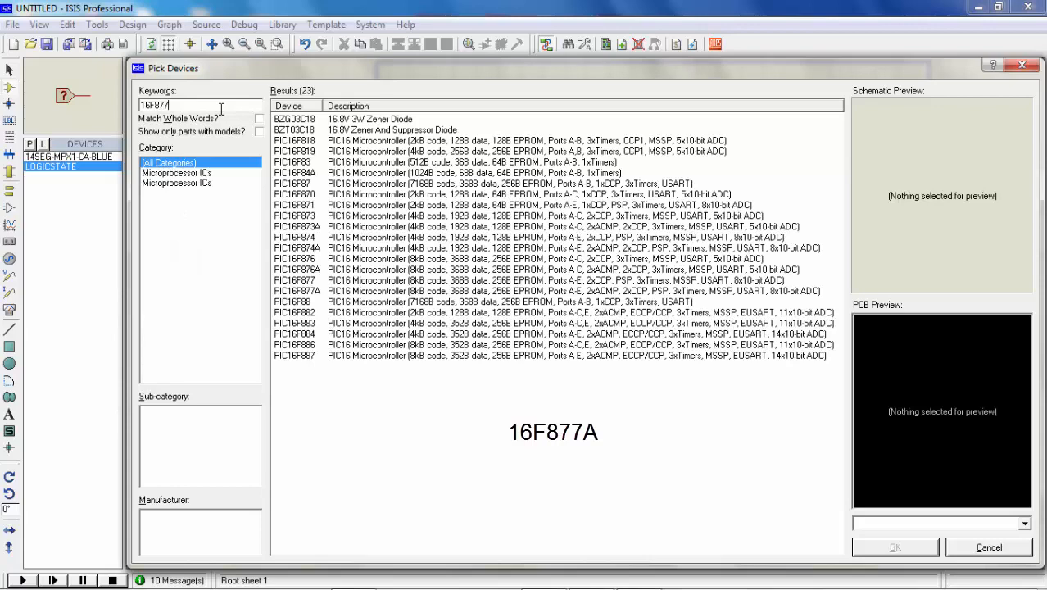
type("A")
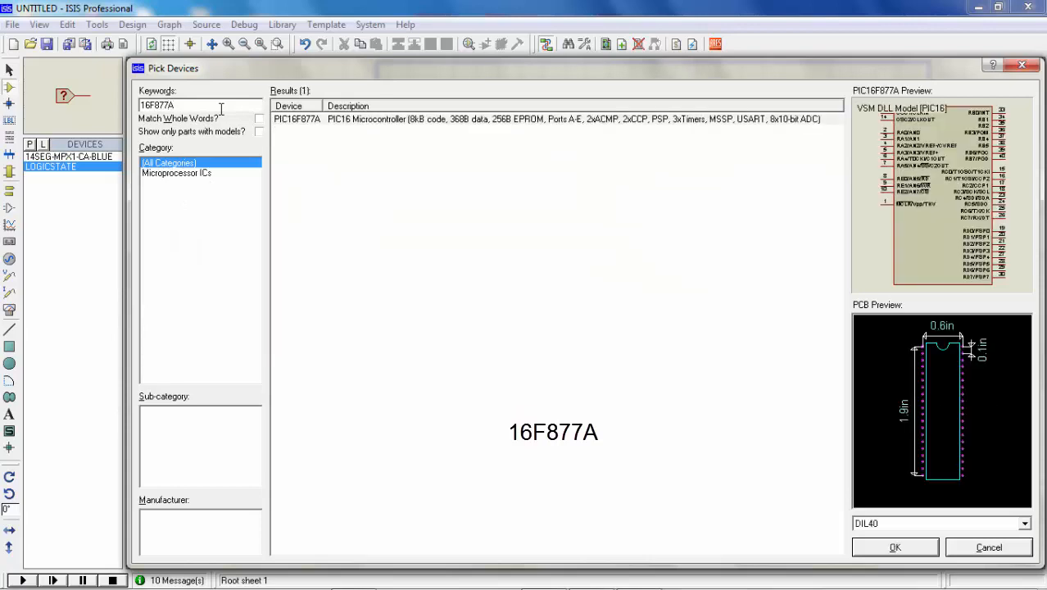
double_click(323, 119)
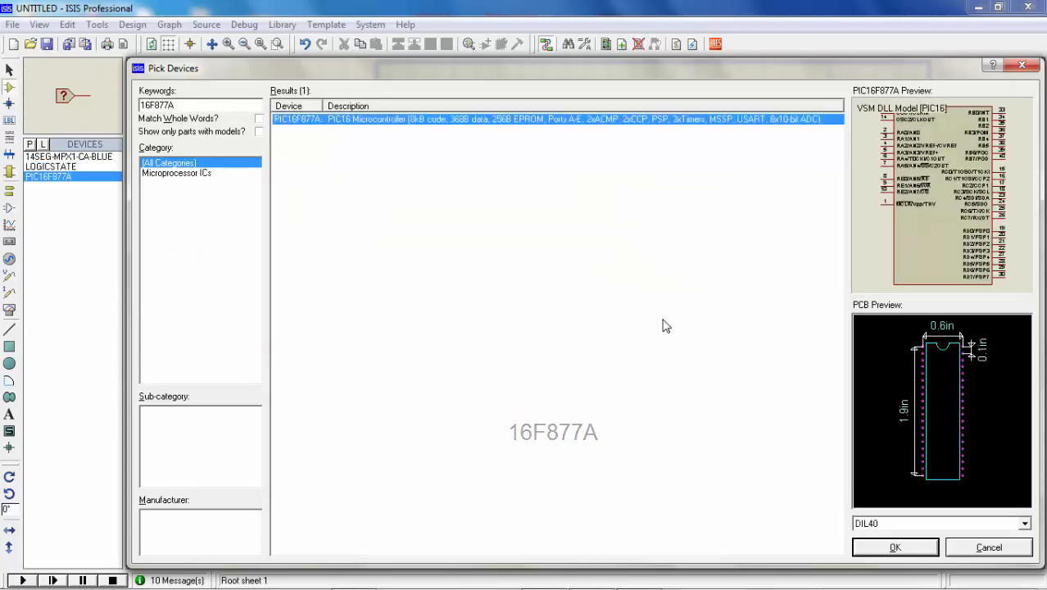
left_click(917, 546)
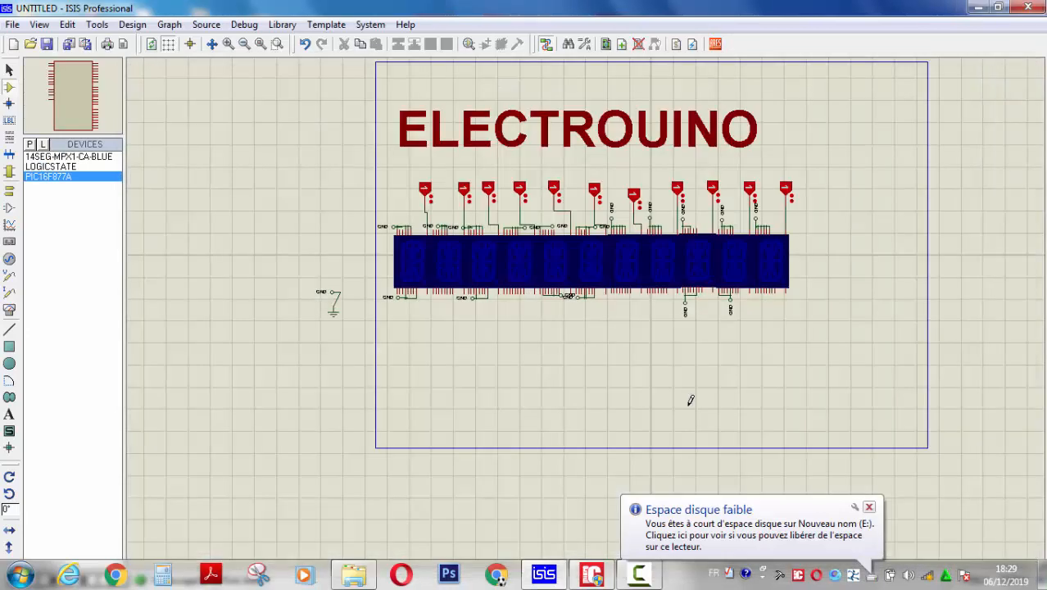
left_click(213, 224)
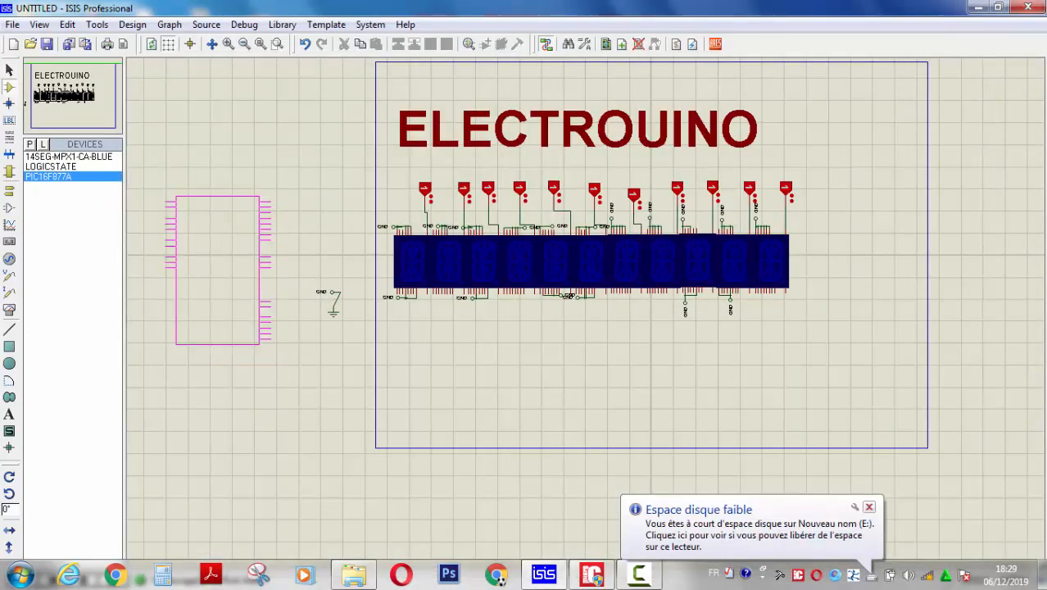
left_click(218, 267)
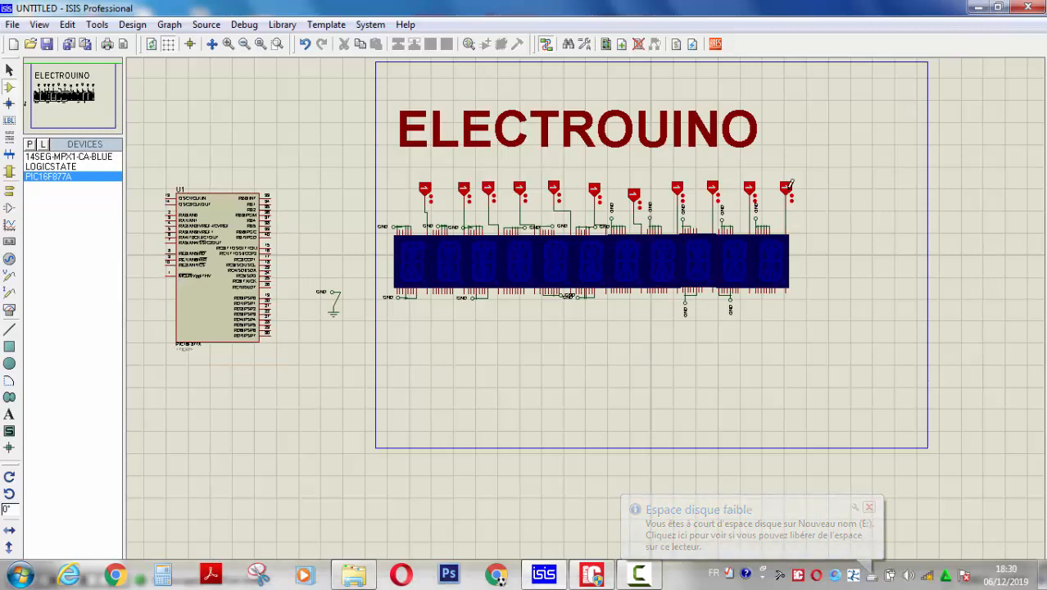
- Place a default terminal rotated to 270° beside the first display's LOGICSTATE source
scroll(647, 172, "up", 1)
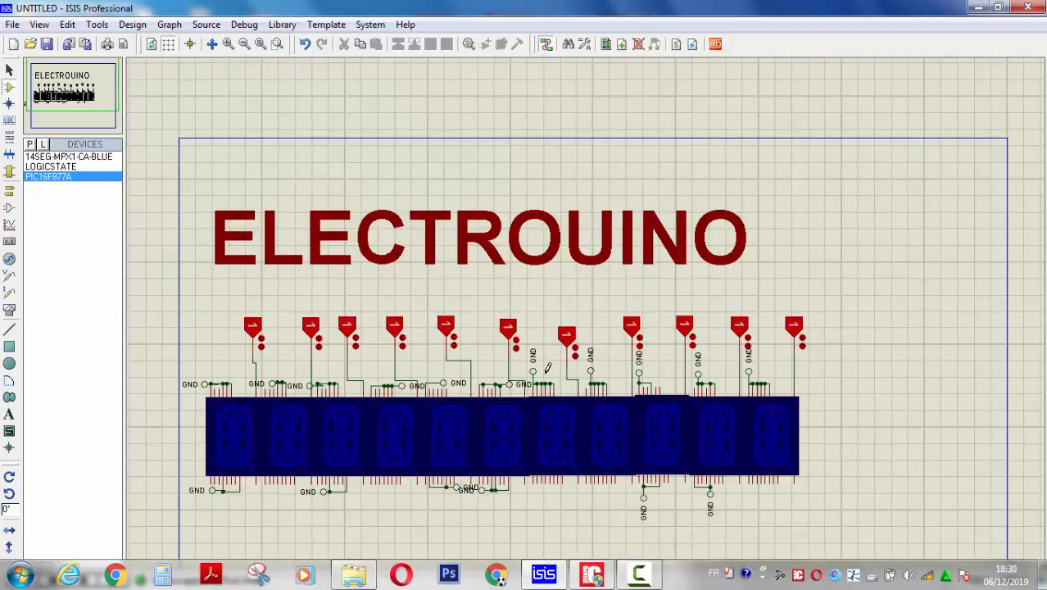
left_click(11, 191)
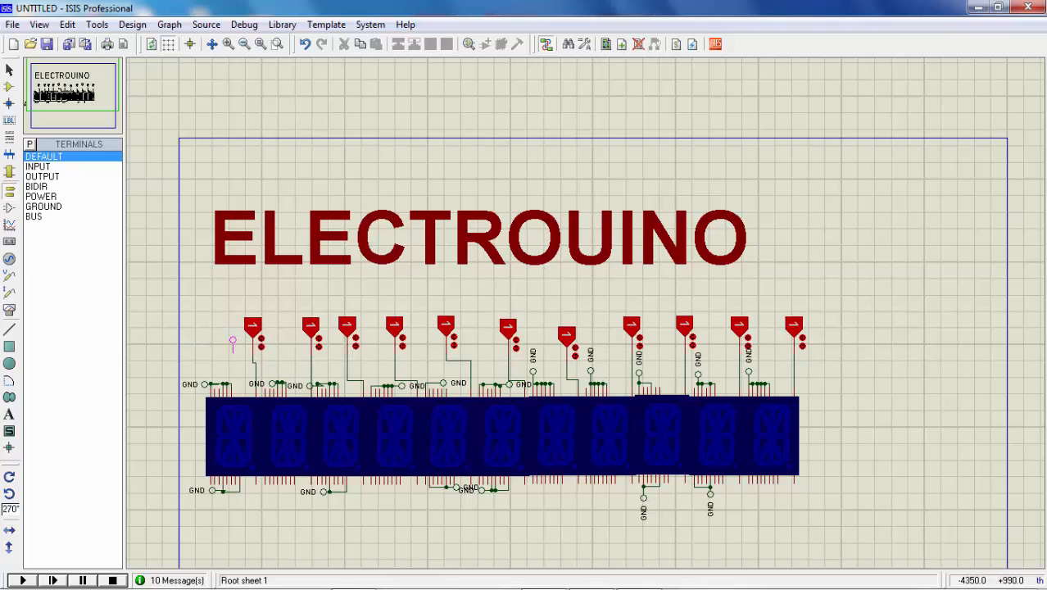
left_click(233, 340)
scroll(221, 338, "up", 2)
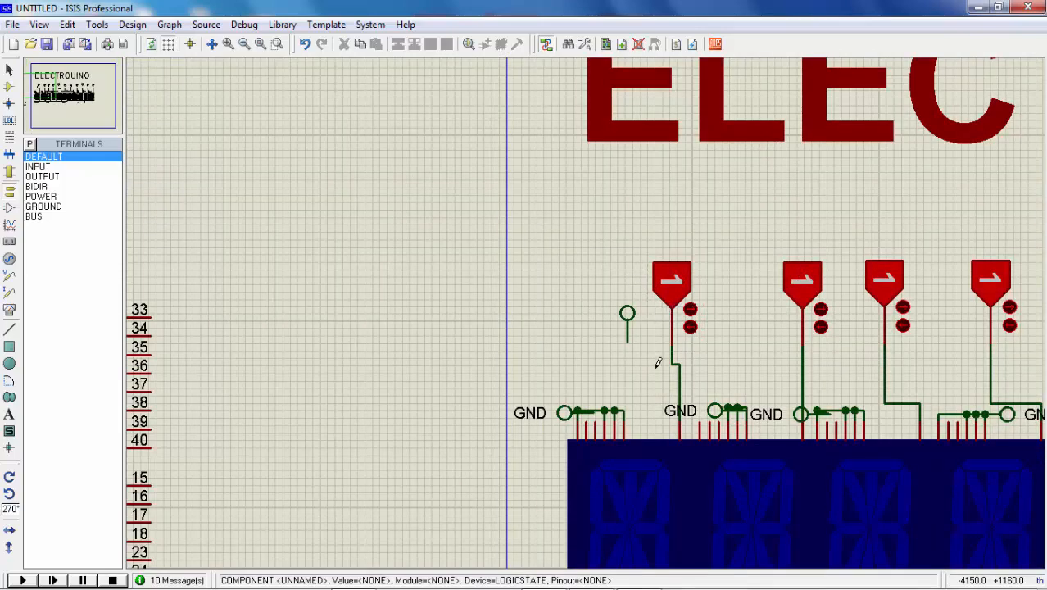
- Wire the terminal beside the first LOGICSTATE source to that source's wire and label it E
left_click(628, 325)
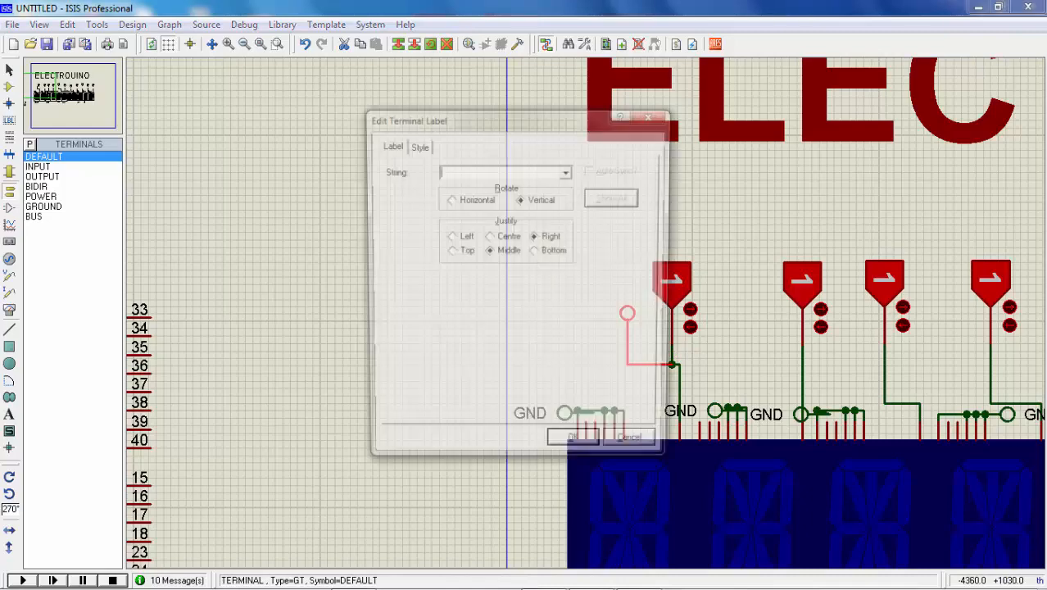
left_click(628, 326)
type("E")
key("Return")
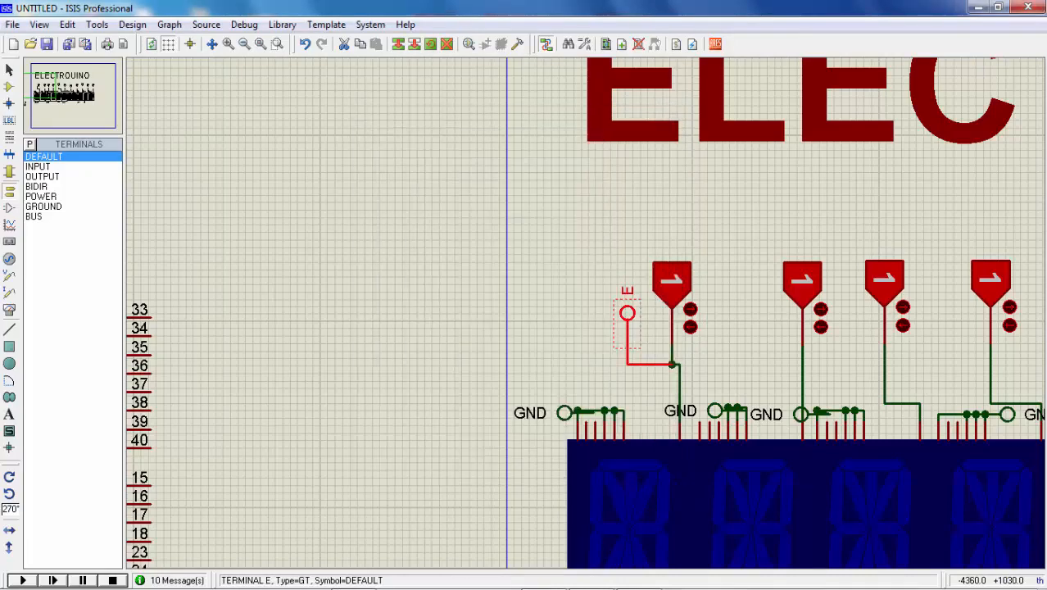
- Place a terminal beside the second LOGICSTATE source, wired to the source's line, and label it L
left_click(755, 333)
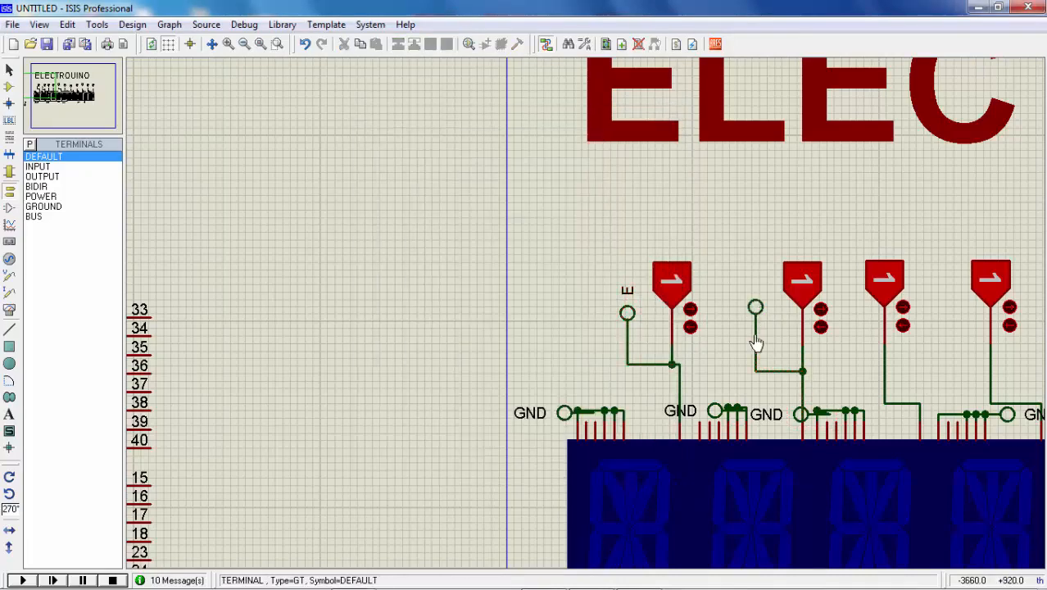
left_click(755, 315)
left_click(755, 315)
type("L")
key("Return")
- Add a terminal beside the third LOGICSTATE source, connect it to that source's wire, and label it E1
left_click(846, 307)
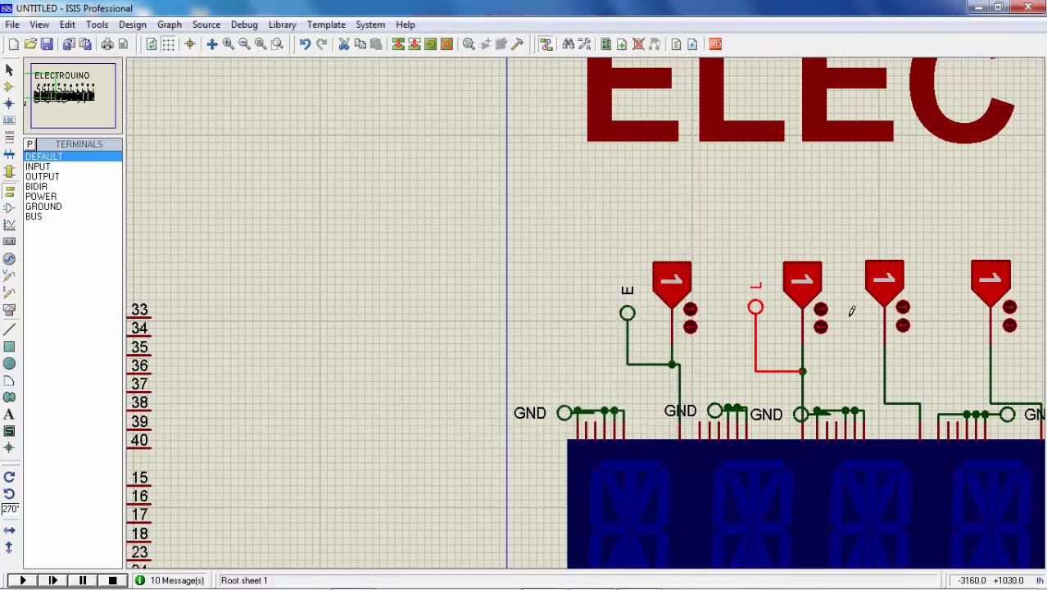
left_click(884, 367)
left_click(846, 323)
double_click(845, 318)
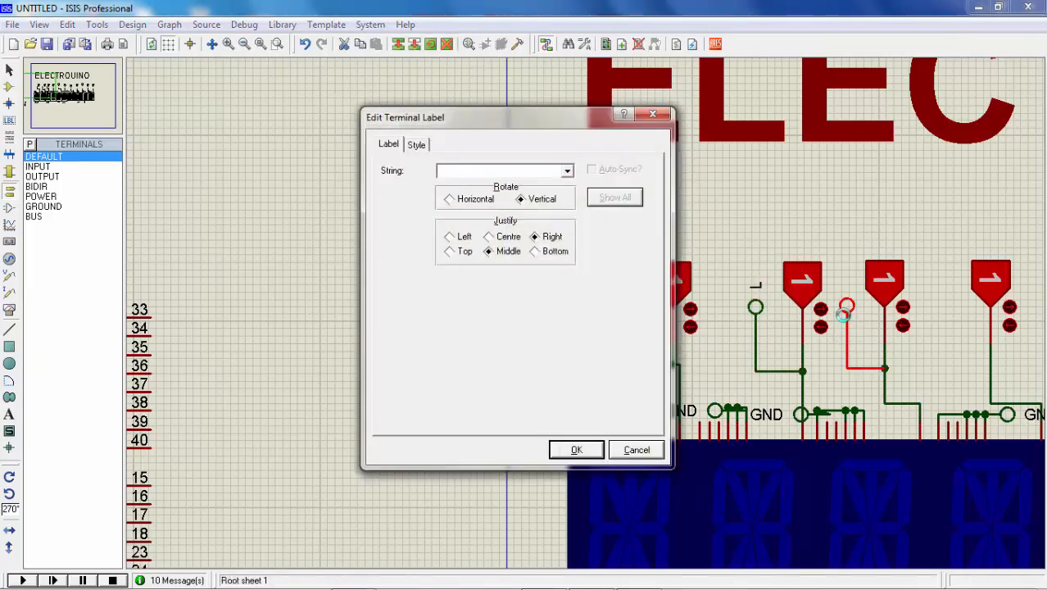
type("E1")
key("Return")
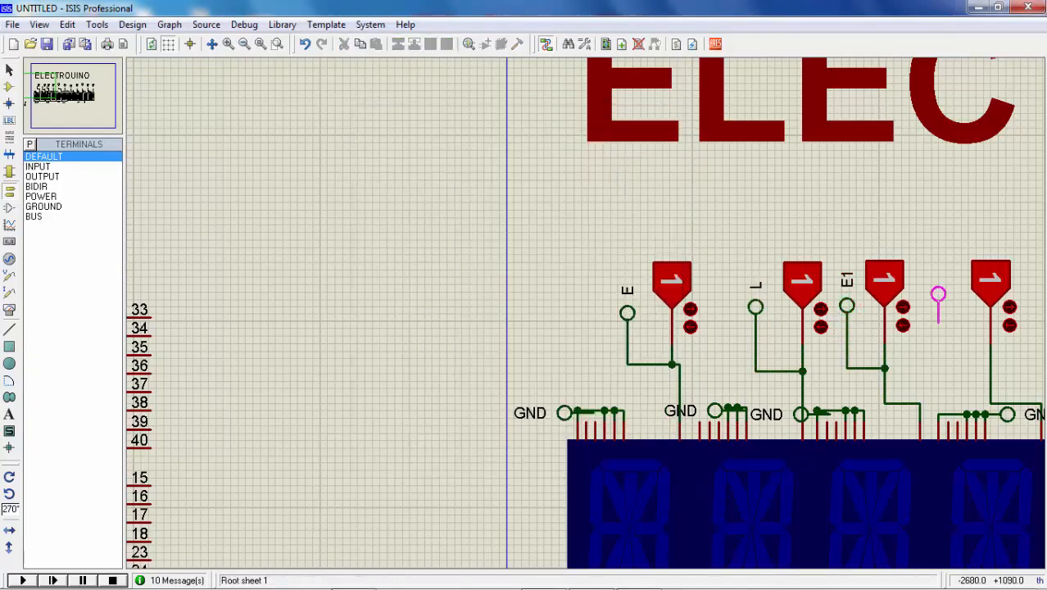
- Add a terminal beside the fourth LOGICSTATE source, connect it to that source's wire, and label it C
left_click(938, 322)
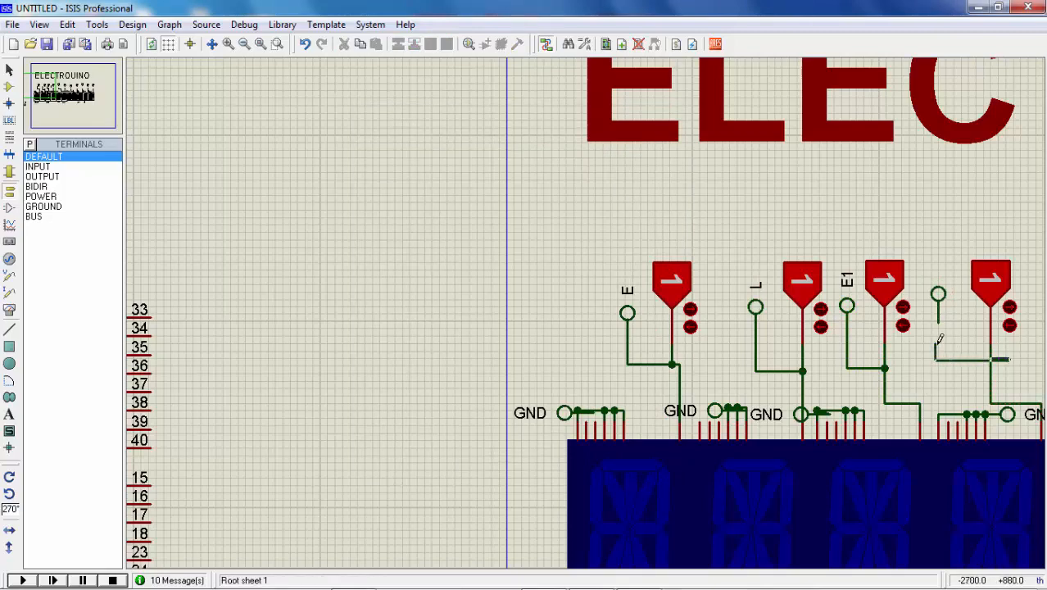
left_click(990, 360)
scroll(938, 315, "down", 1)
double_click(819, 311)
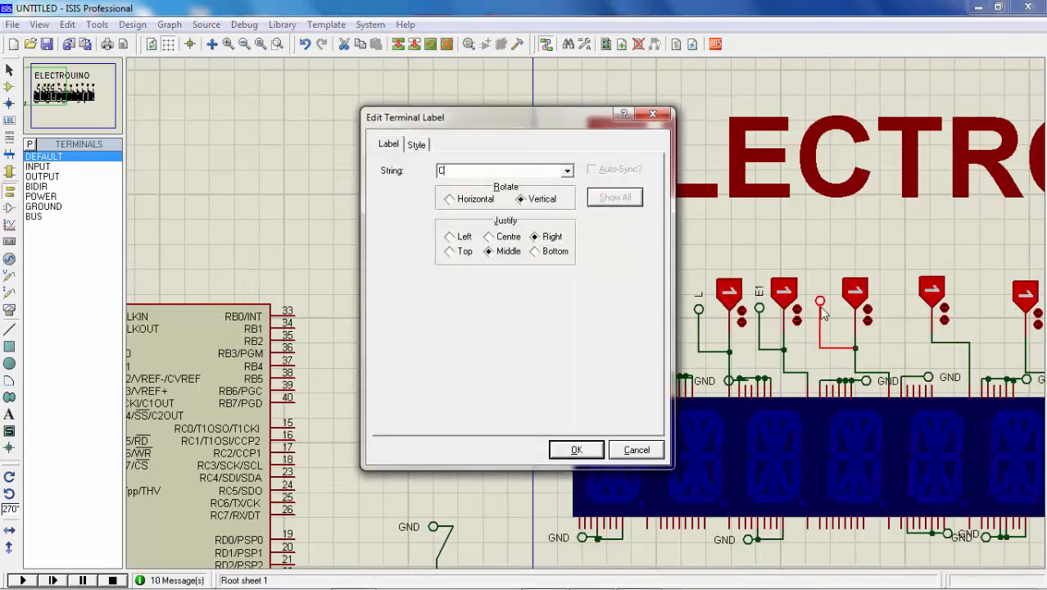
type("C")
key("Return")
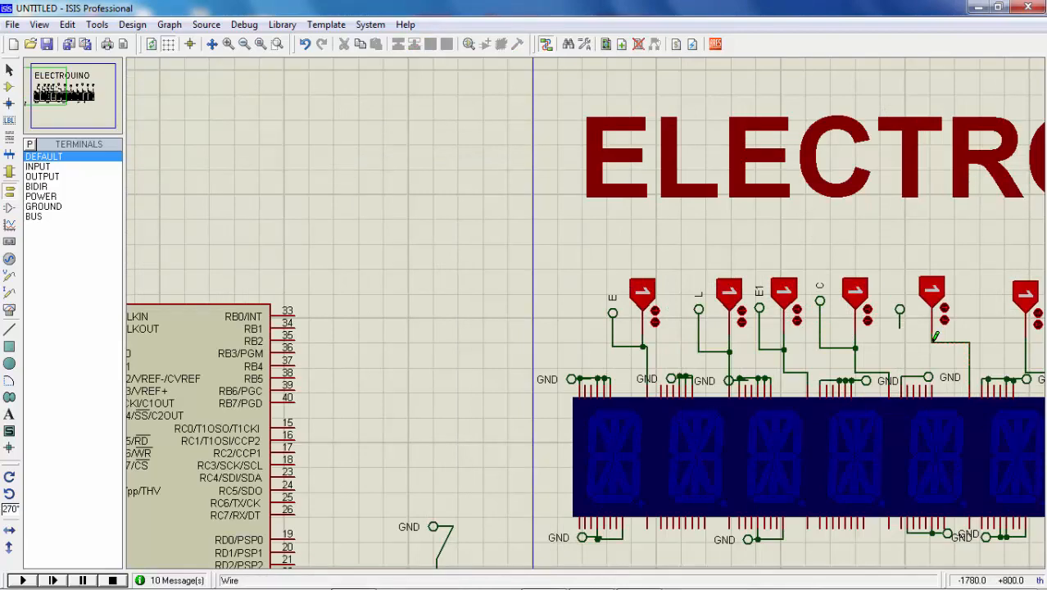
- Connect the terminal beside the fifth LOGICSTATE source to that source's wire and label it T
left_click(934, 339)
left_click(899, 322)
double_click(899, 312)
type("T")
key("Return")
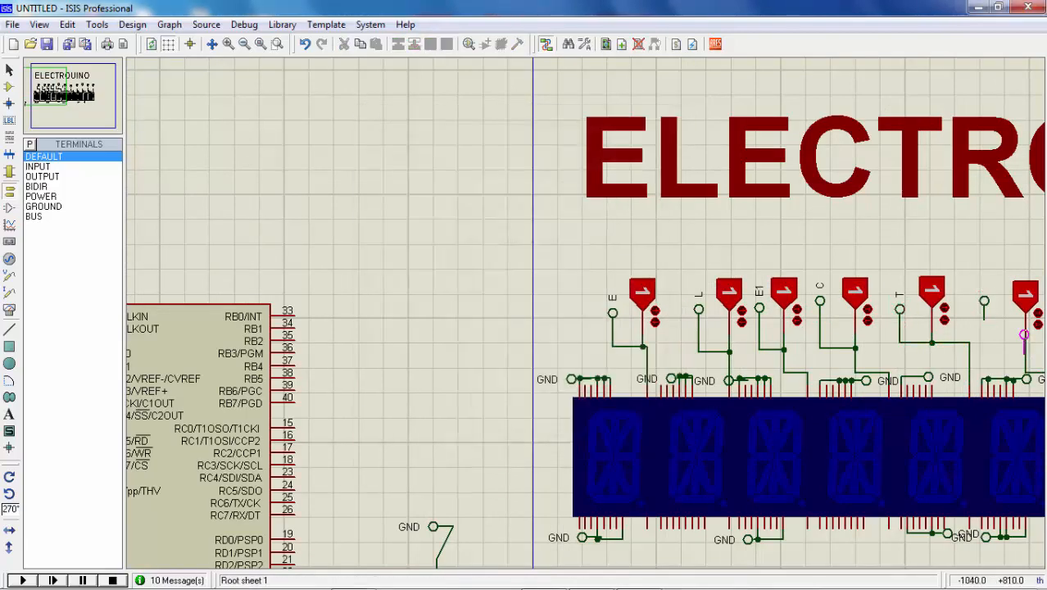
- Connect the terminal beside the sixth LOGICSTATE source to that source's wire and label it R
key("F5")
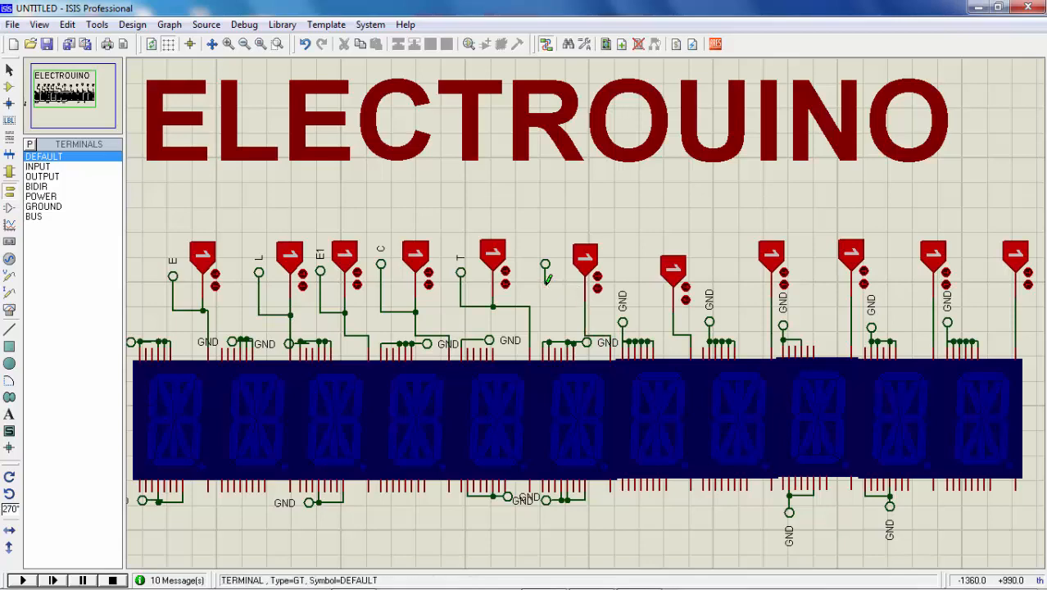
left_click(552, 282)
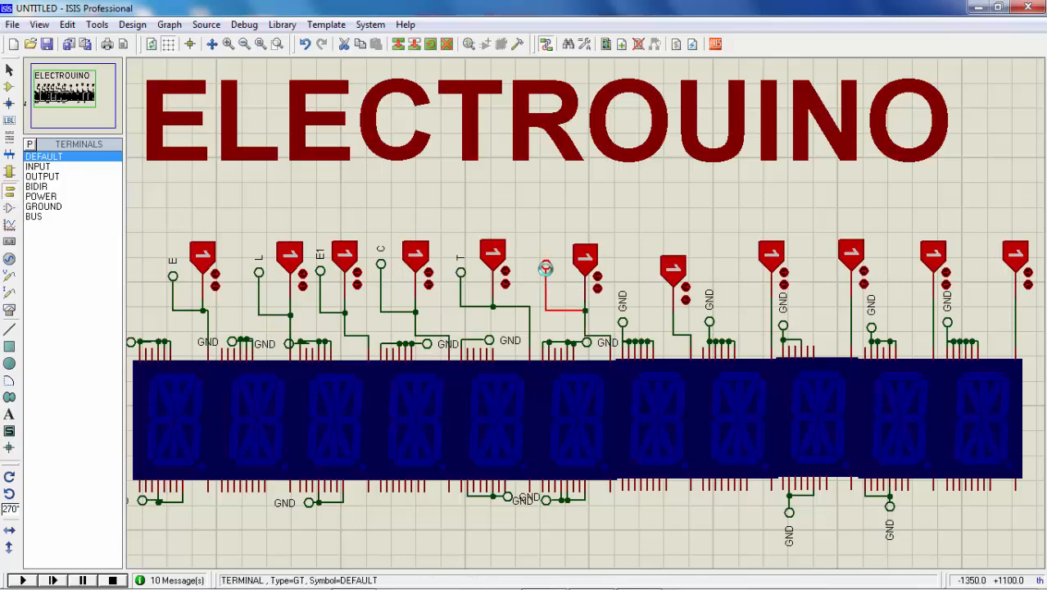
left_click(552, 282)
type("R")
key("Return")
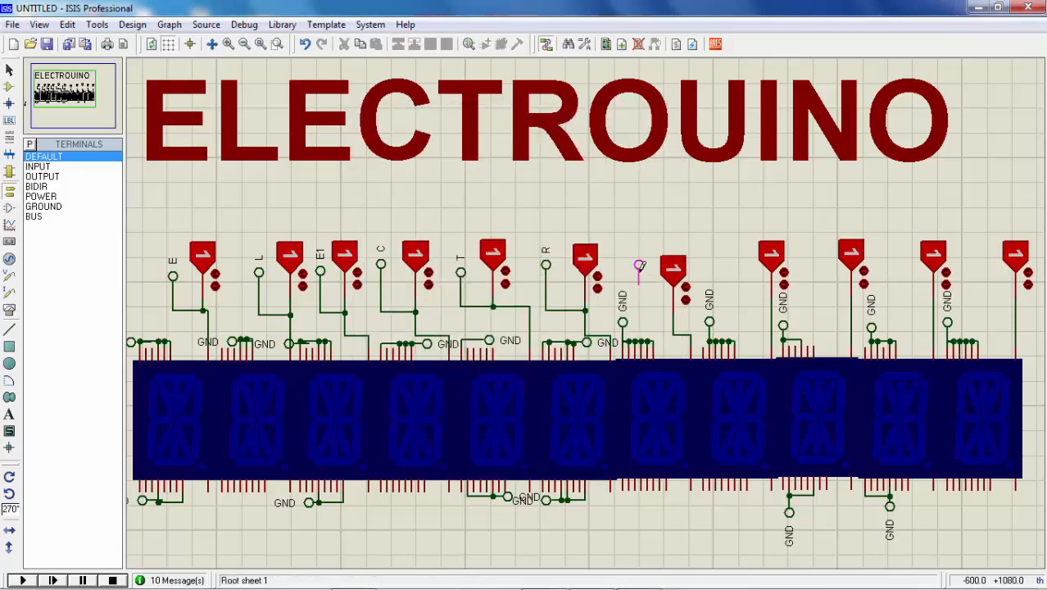
- Add a terminal beside the seventh LOGICSTATE source, connect it to that source's wire, and label it O
left_click(639, 281)
left_click(674, 320)
left_click(638, 268)
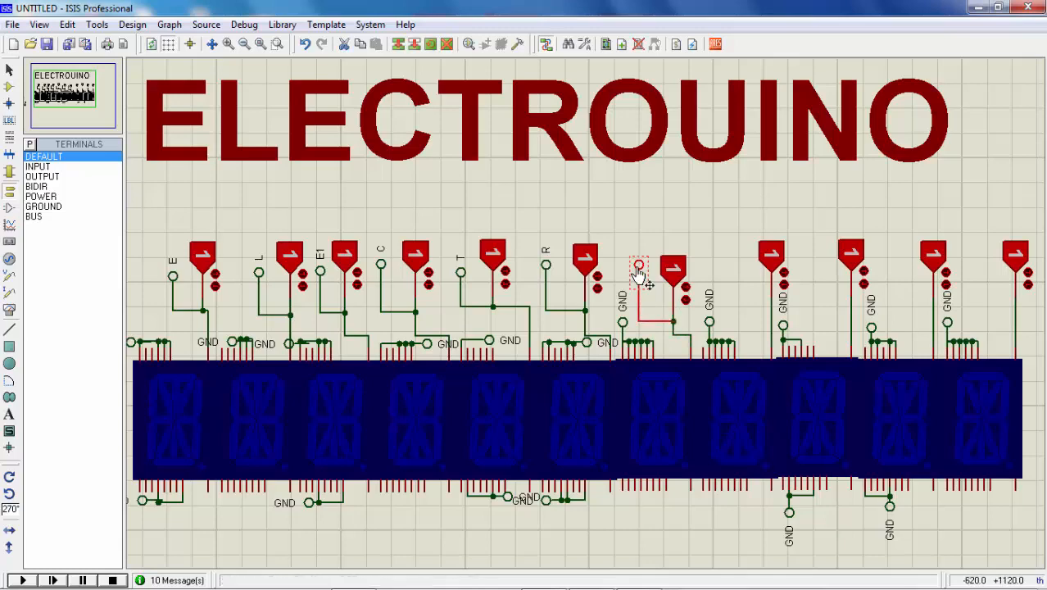
left_click(638, 270)
type("O")
key("Return")
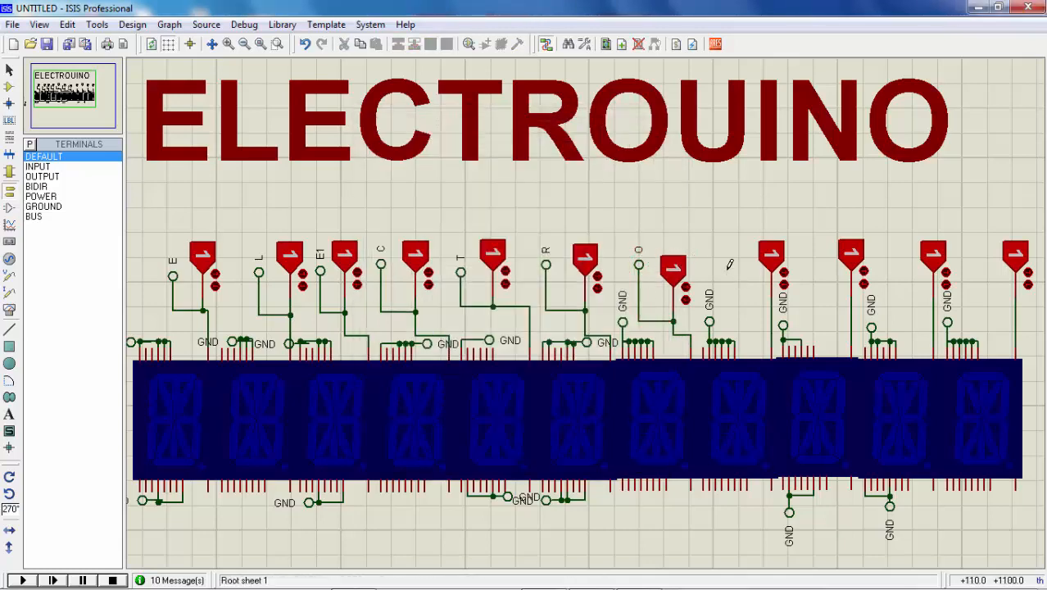
- Add a terminal beside the eighth LOGICSTATE source, connect it to that source's wire, and label it U
left_click(728, 265)
left_click(727, 273)
left_click(772, 313)
left_click(726, 270)
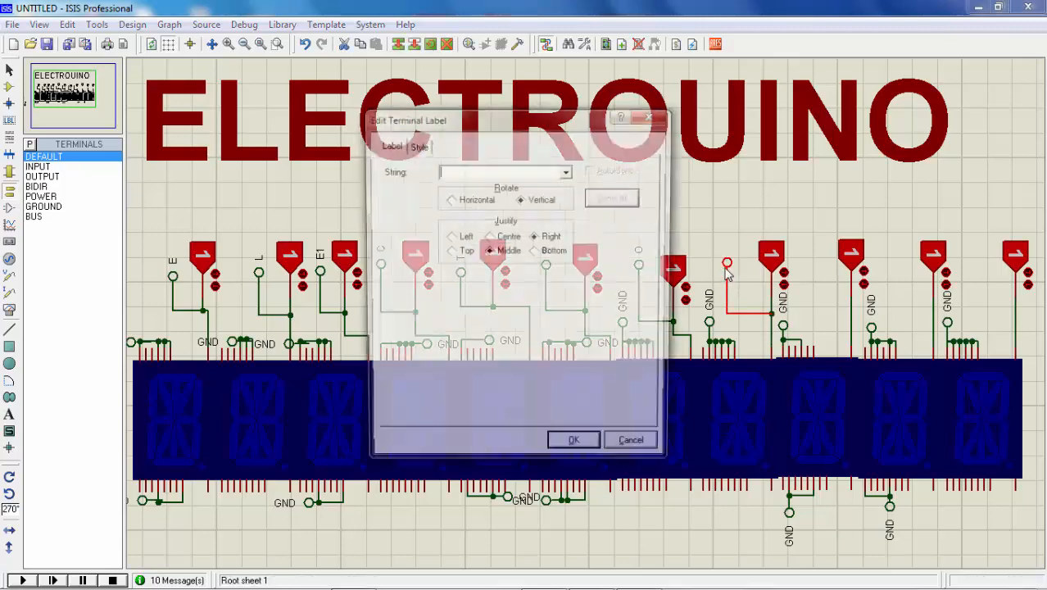
type("U")
key("Return")
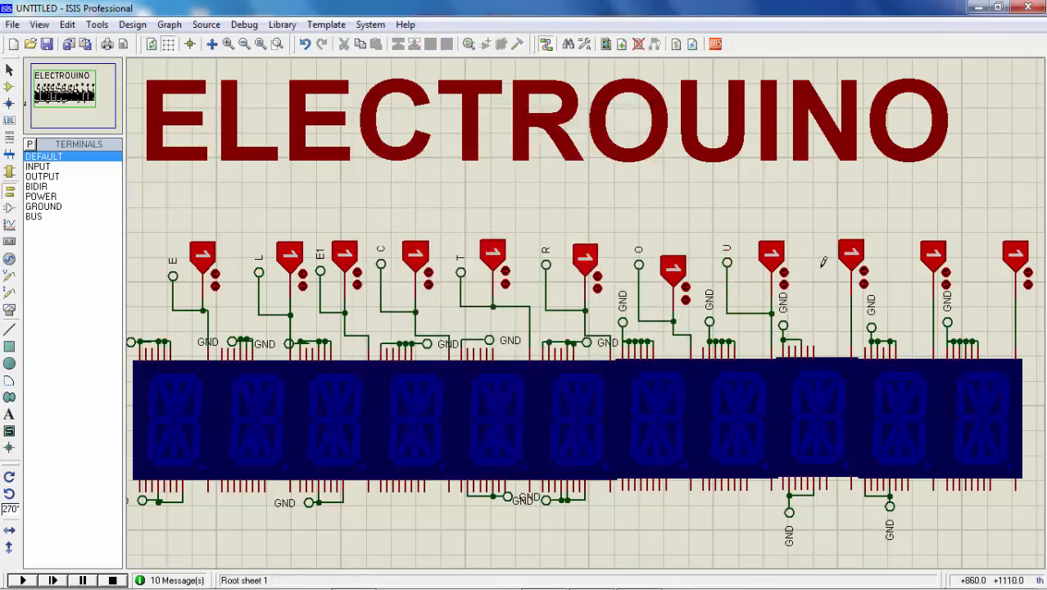
- Add a terminal beside the ninth LOGICSTATE source, connect it to that source's wire, and label it I
left_click(816, 257)
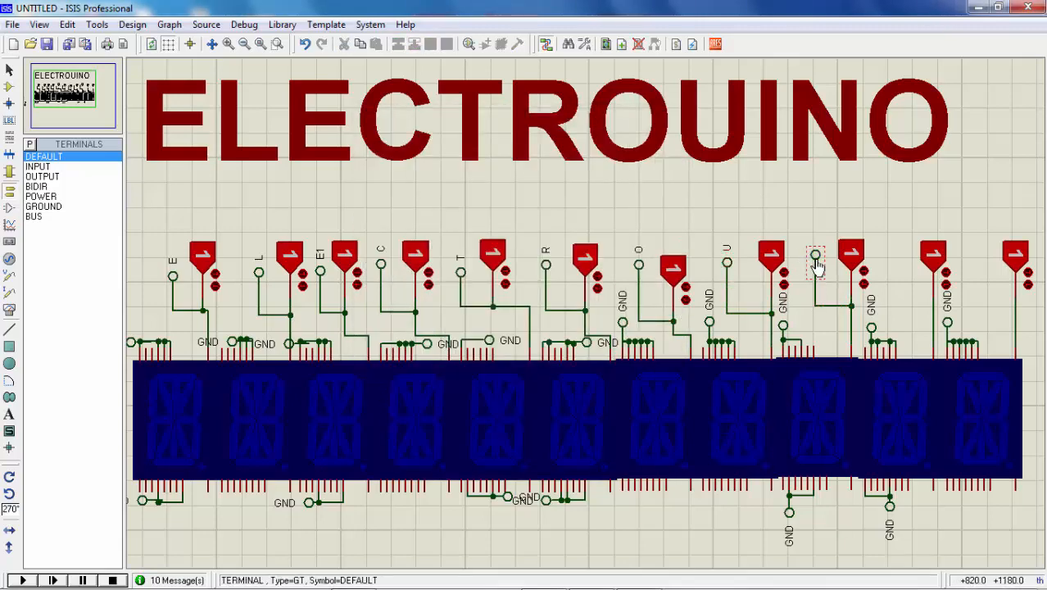
left_click(816, 262)
type("I")
key("Return")
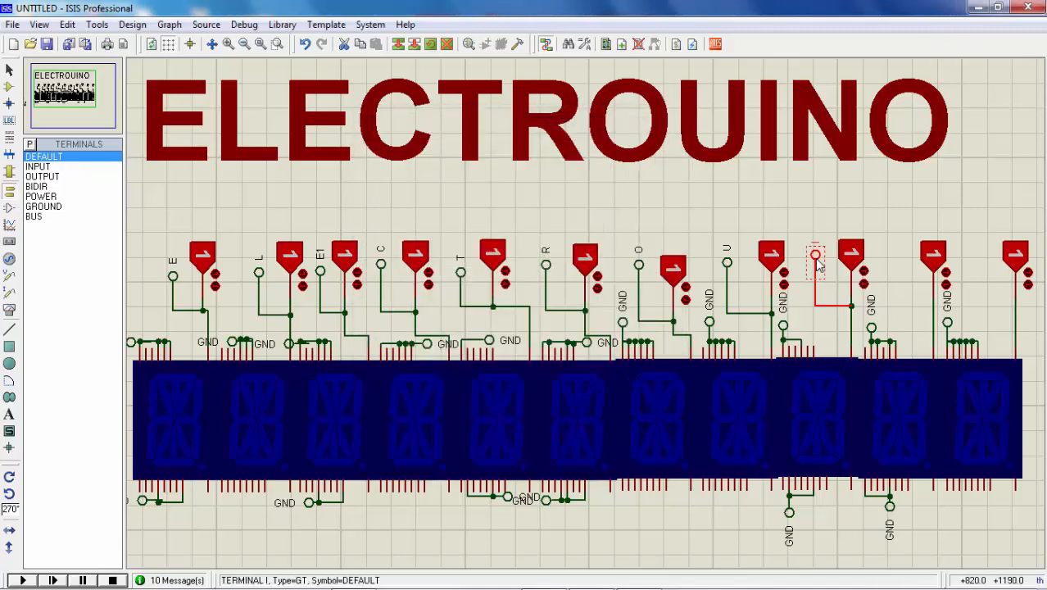
- Add a terminal beside the tenth LOGICSTATE source, connect it to that source's wire, and label it N
left_click(895, 257)
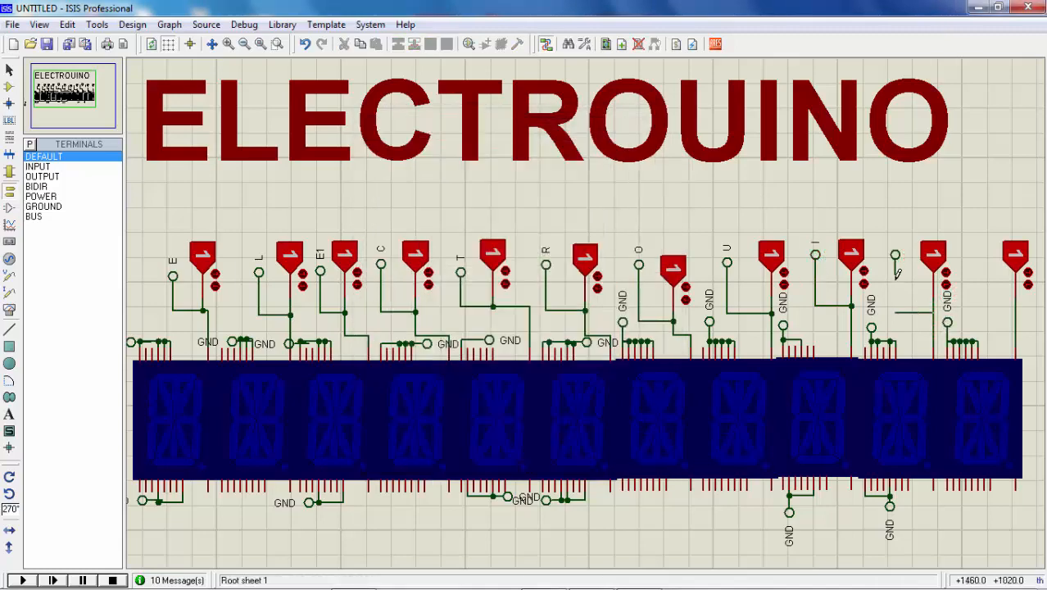
left_click(895, 261)
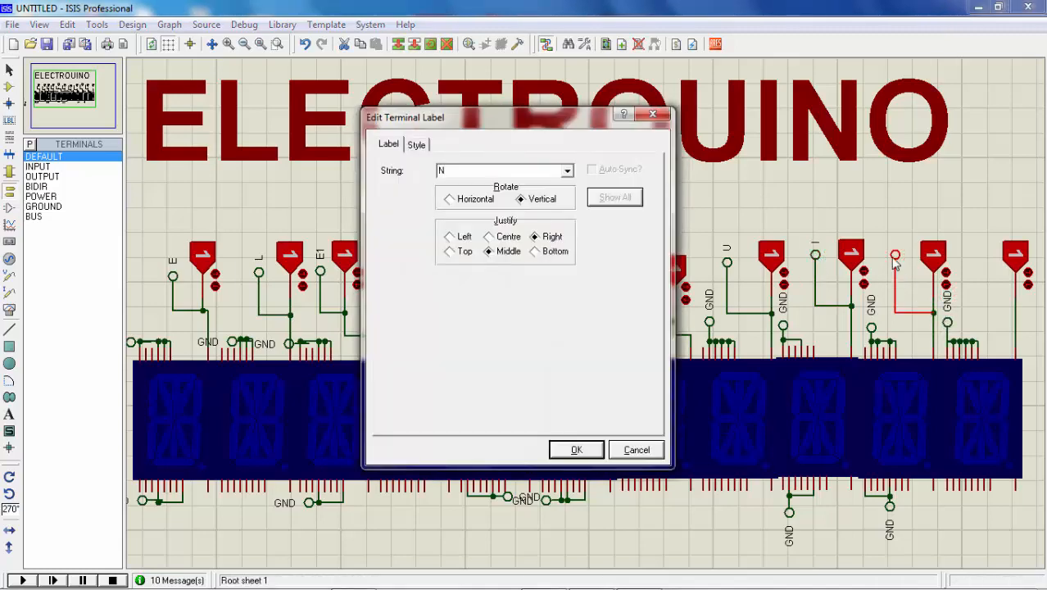
type("N")
key("Return")
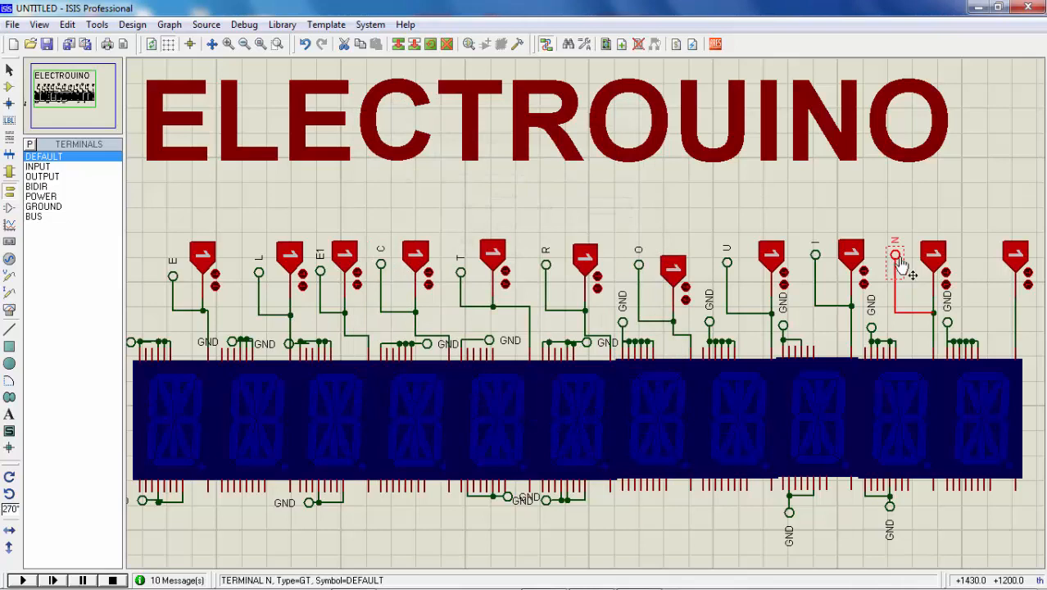
- Add a terminal beside the last LOGICSTATE source, connect it to that source's wire, and label it O1
left_click(978, 255)
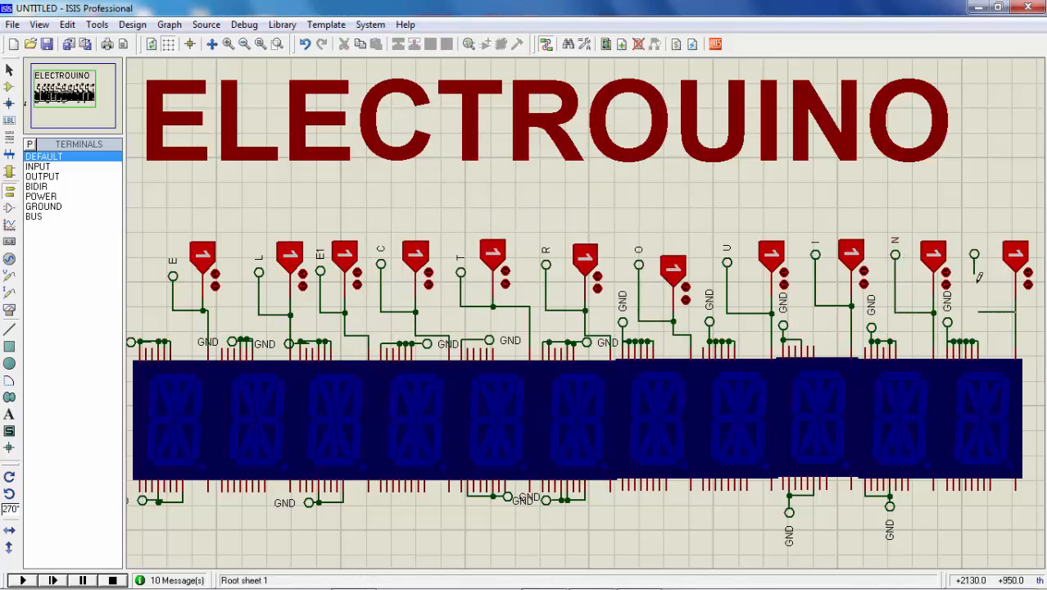
left_click(975, 275)
double_click(976, 260)
type("0")
key("Return")
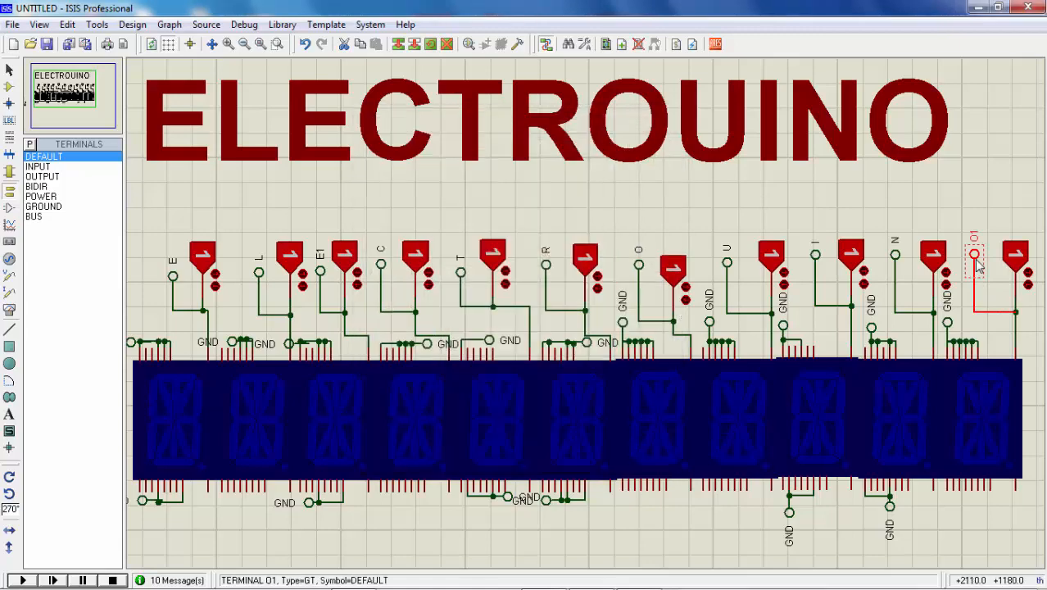
- Place three default terminals rotated to 180° beside the PIC16F877A's RB0, RB1 and RB2 pins
scroll(690, 293, "down", 3)
scroll(300, 311, "up", 3)
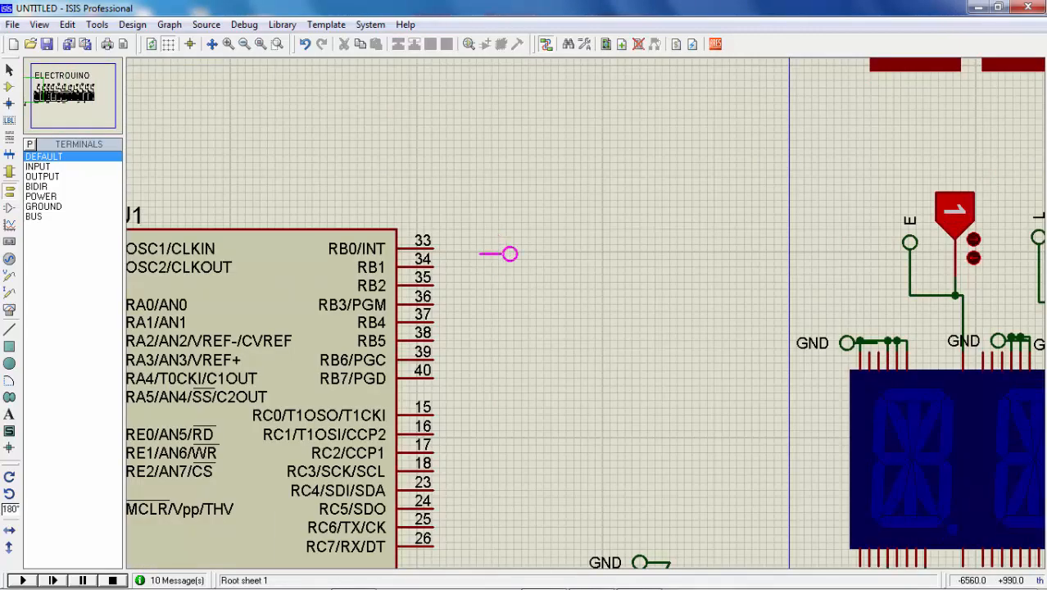
left_click(483, 251)
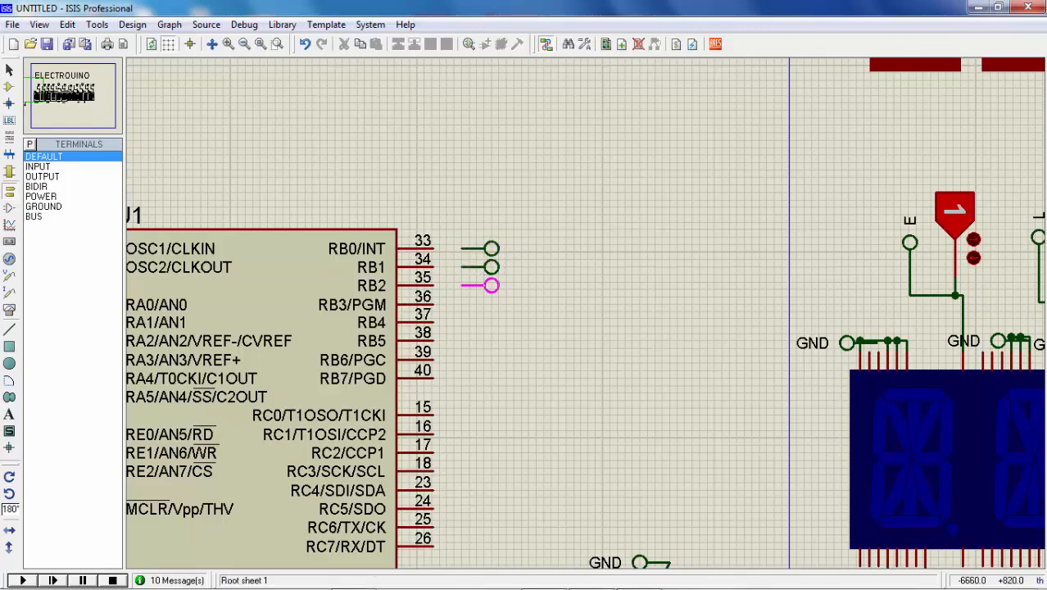
scroll(491, 285, "up", 2)
left_click(589, 313)
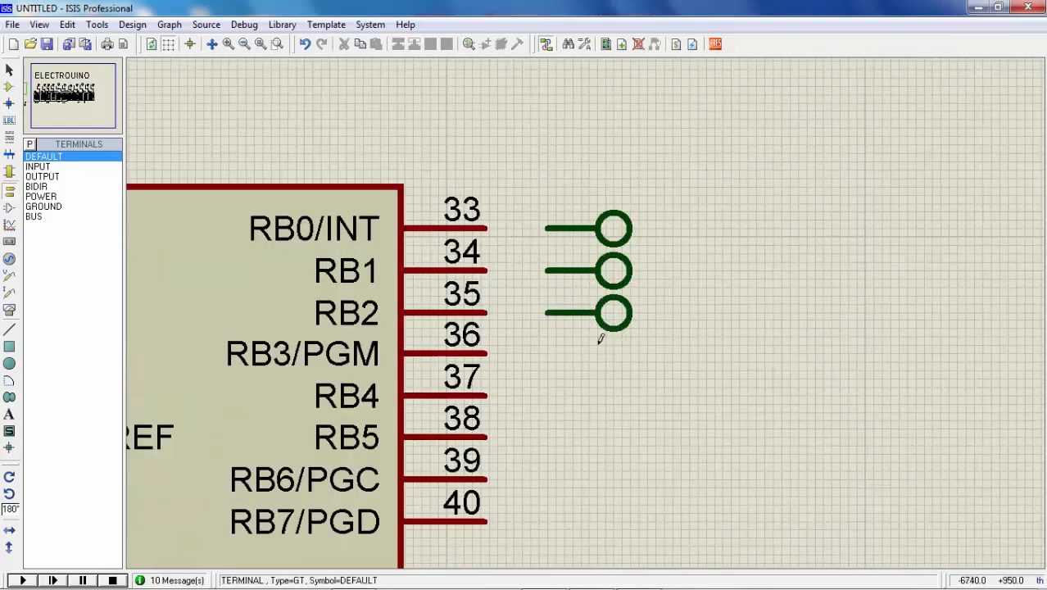
- Duplicate the block of three terminals beside RB3 to RB5, from RB6 downward, and beside RD0 to RD2
left_click_drag(690, 370, 509, 141)
key("ctrl+c")
key("ctrl+v")
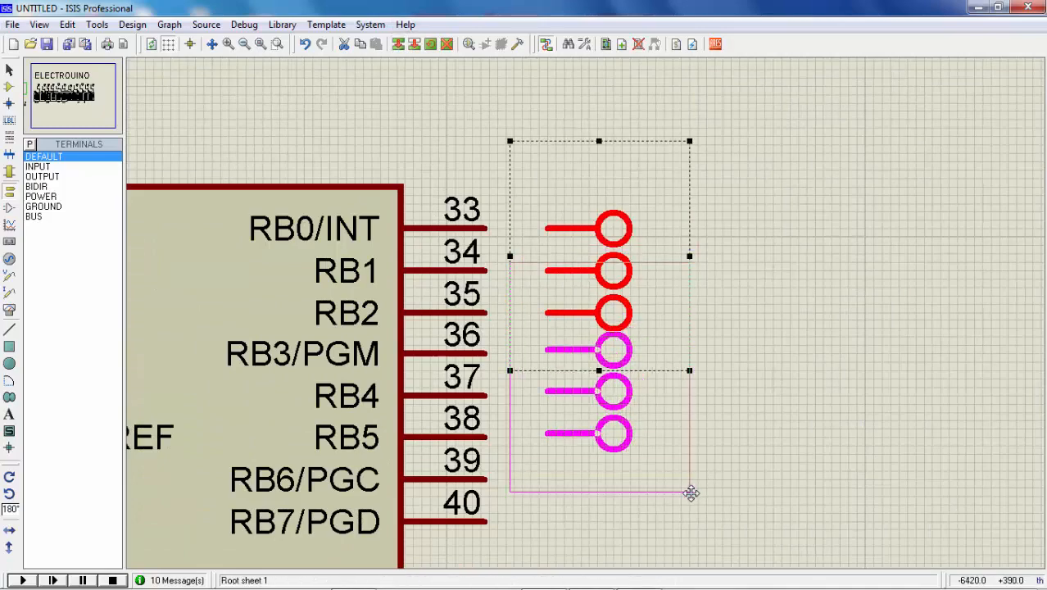
left_click(690, 492)
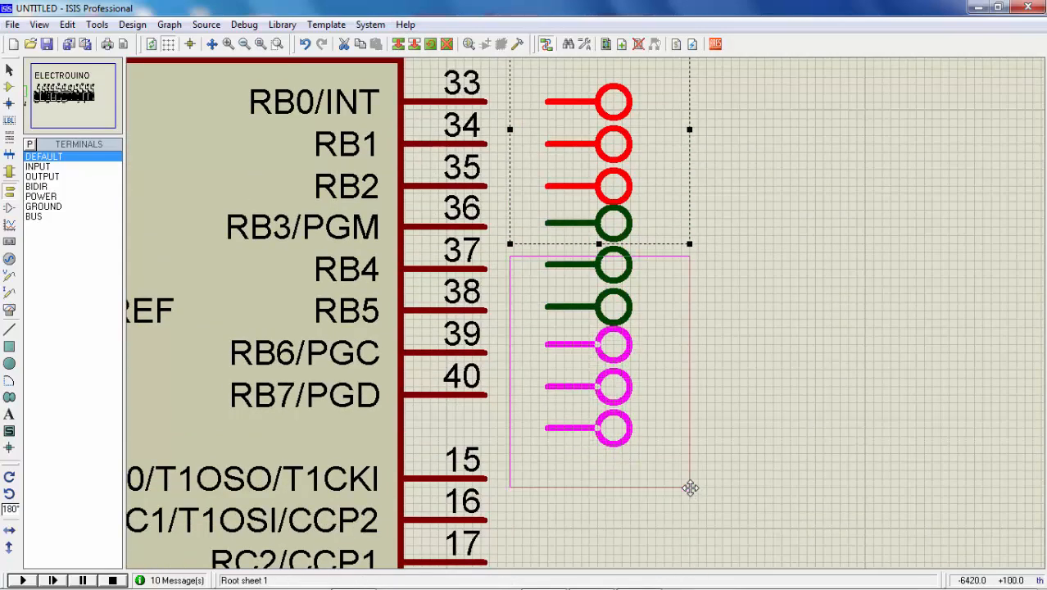
left_click(694, 492)
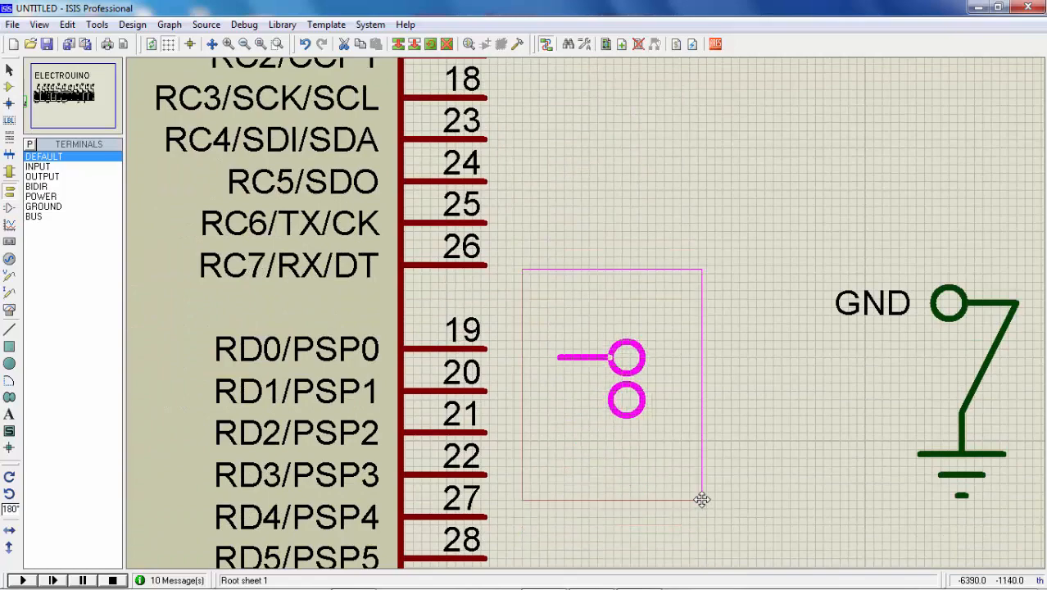
left_click(697, 492)
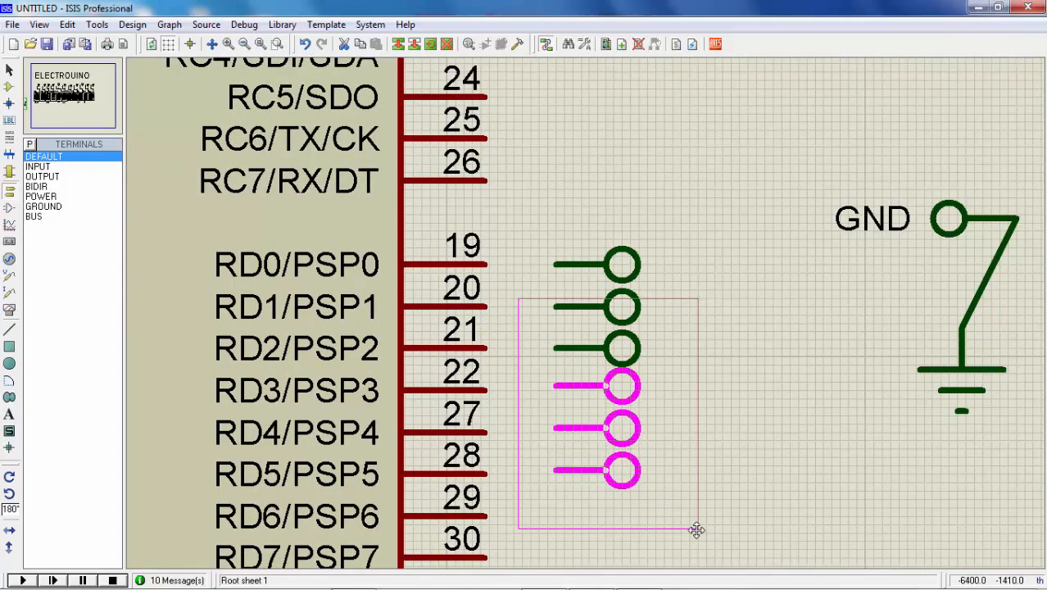
right_click(697, 529)
- Delete the surplus terminal below the one beside RB7
scroll(610, 315, "down", 3)
scroll(613, 135, "up", 1)
right_click(562, 373)
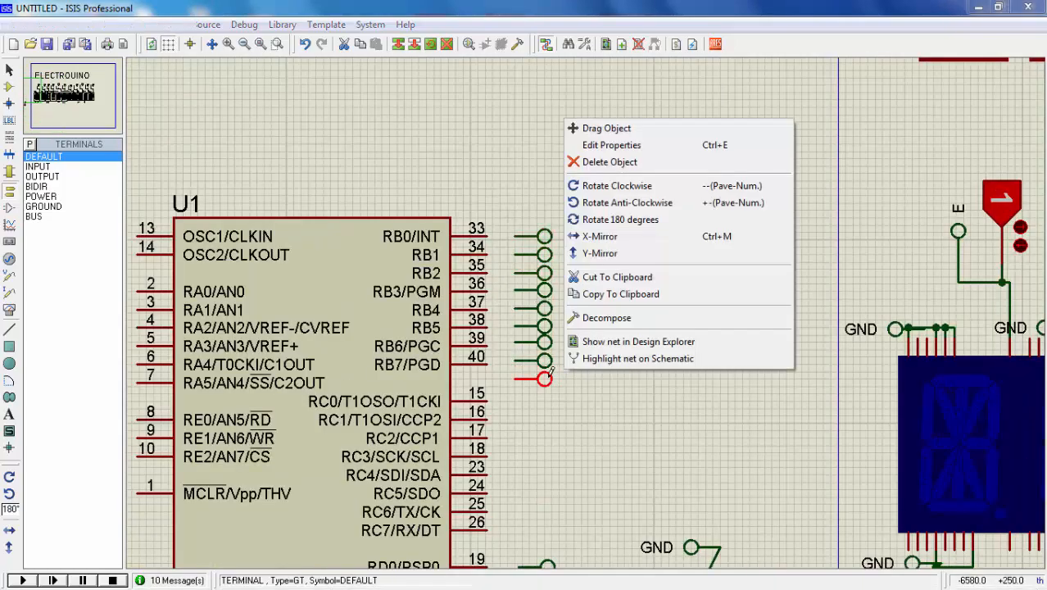
left_click(610, 161)
- Wire the first four port B terminals to the RB0, RB1, RB2 and RB3 pins
scroll(505, 230, "up", 2)
left_click(515, 236)
left_click(487, 236)
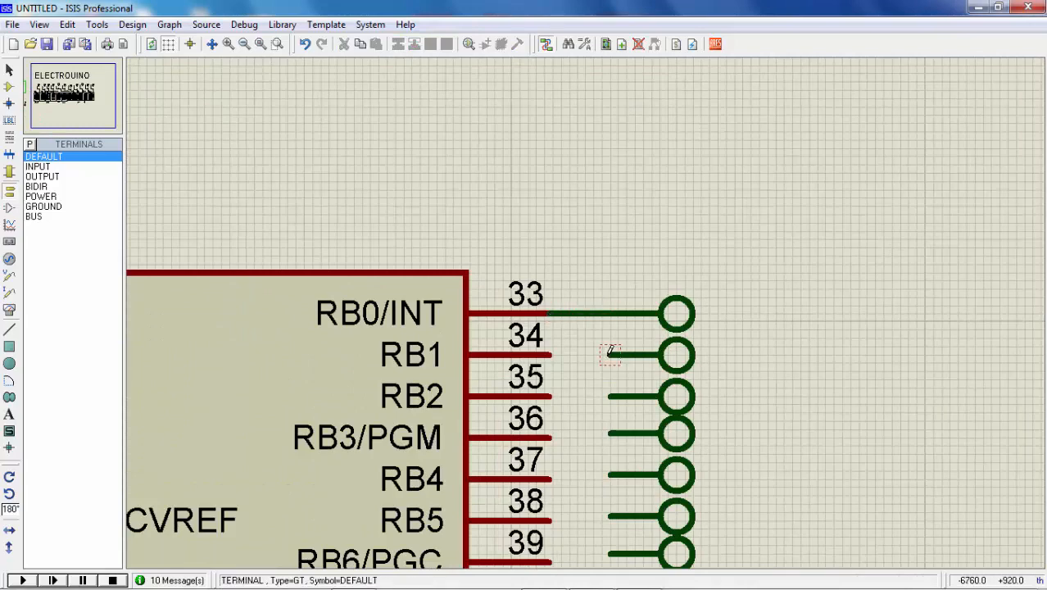
left_click(610, 395)
left_click(550, 397)
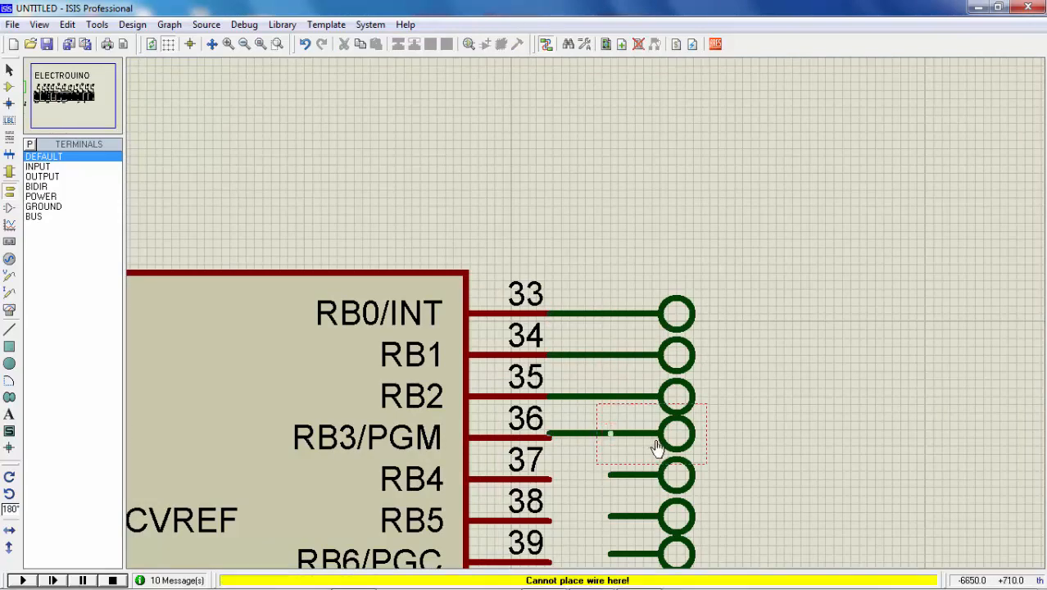
right_click(629, 432)
left_click(579, 426)
left_click(581, 458)
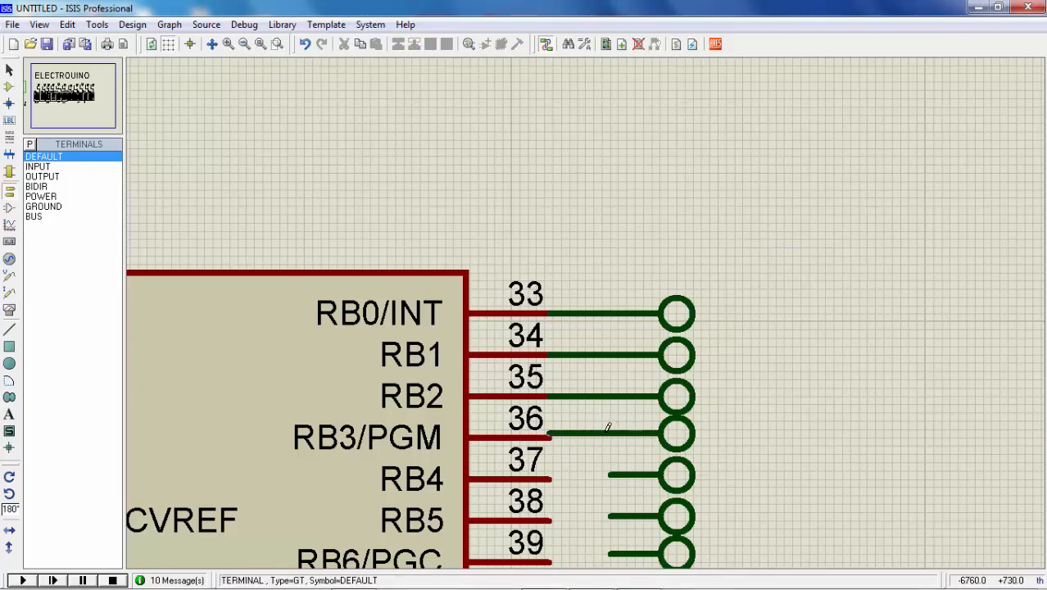
- Delete the wire between RB2 and its terminal and draw it again
right_click(587, 396)
right_click(586, 396)
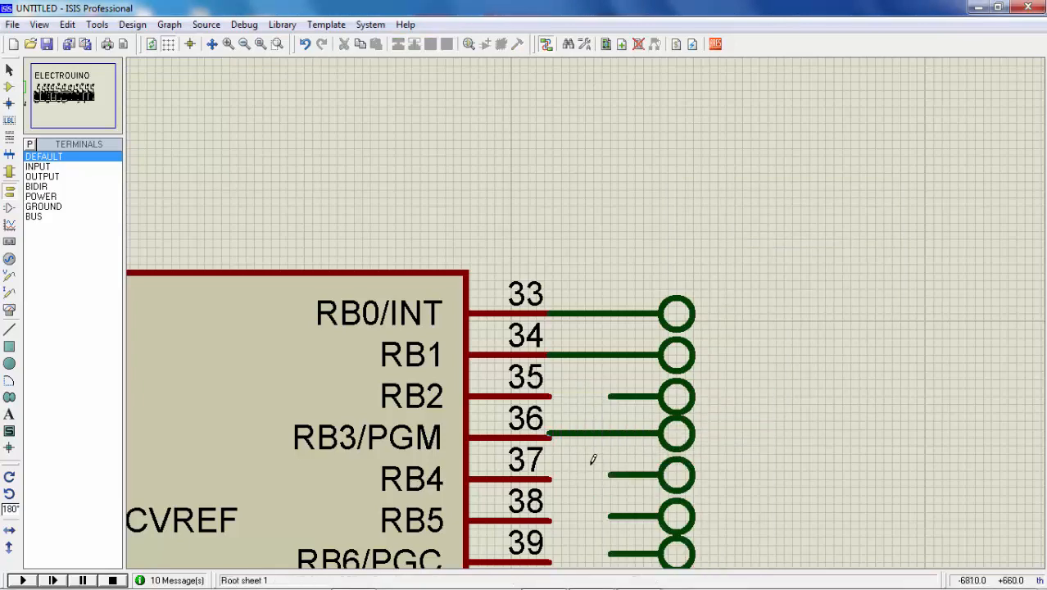
left_click(610, 396)
left_click(550, 395)
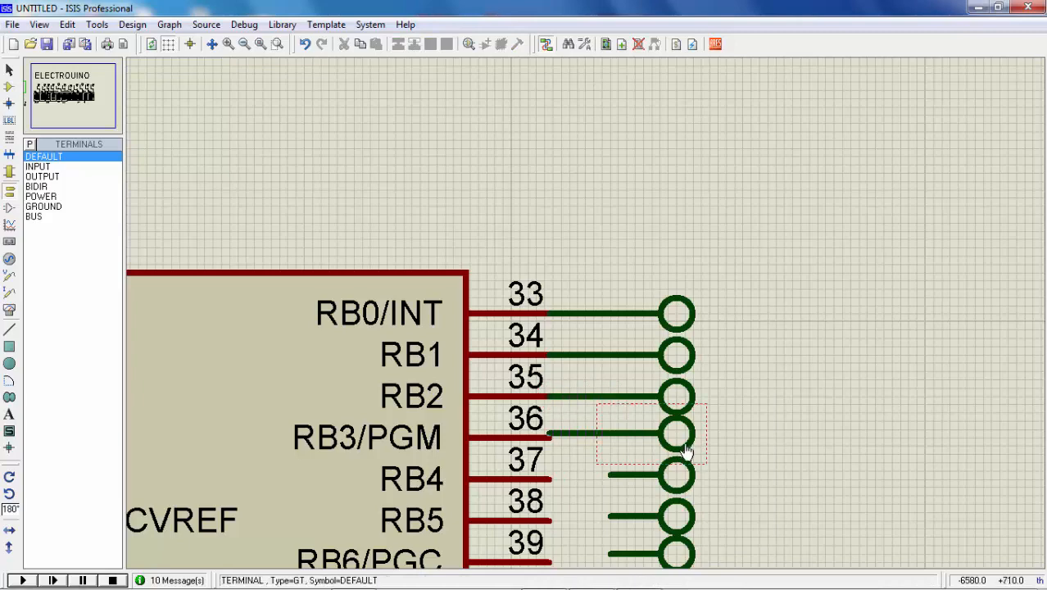
- Move the terminal beside RB3 slightly down so that it lines up with its pin
mouse_move(686, 452)
left_mouse_down()
mouse_move(728, 456)
mouse_move(683, 458)
left_mouse_up()
left_click(653, 437)
left_click(550, 437)
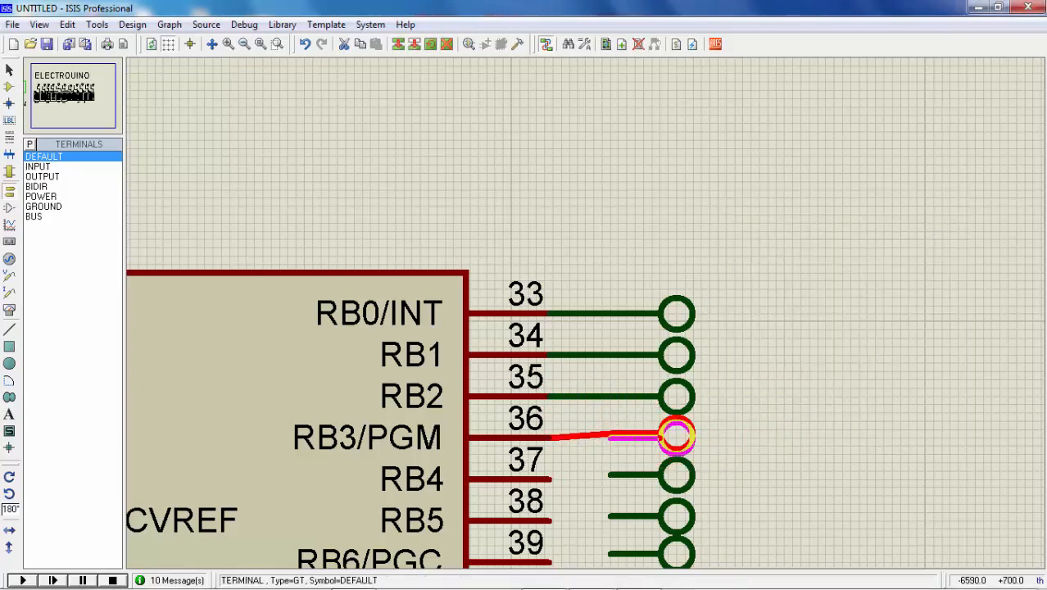
left_click(705, 495)
- Wire the remaining four port B terminals to the RB4, RB5, RB6 and RB7 pins
left_click(612, 474)
left_click(551, 478)
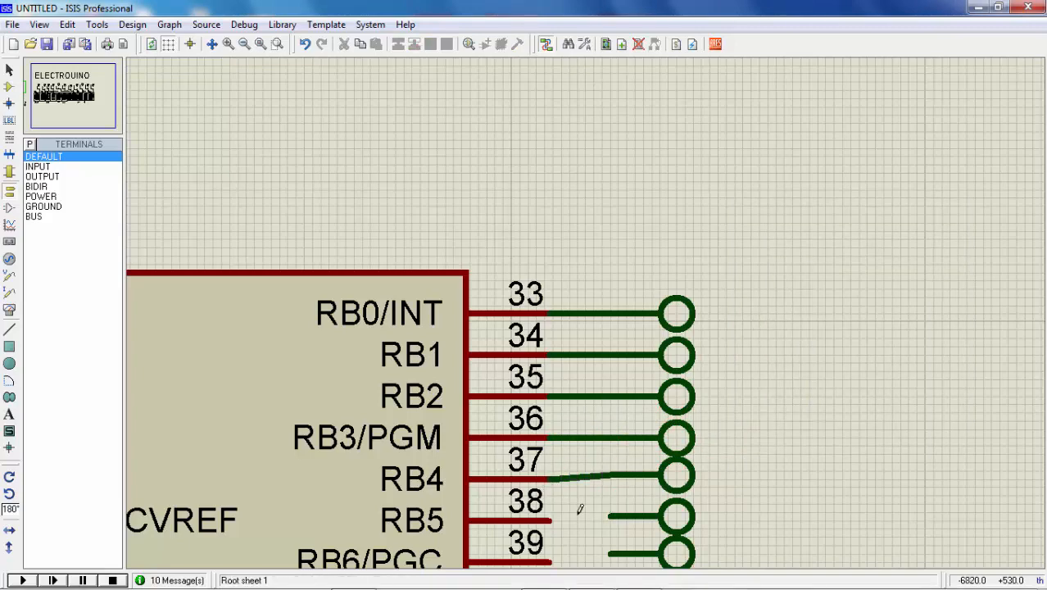
left_click(550, 520)
scroll(583, 504, "down", 1)
left_click(601, 450)
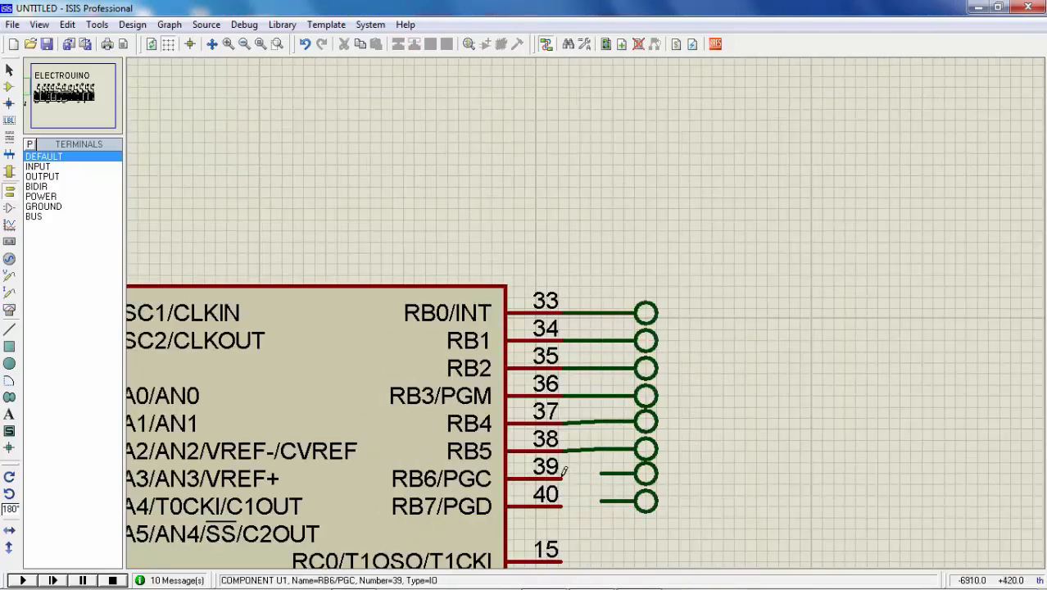
left_click(564, 470)
left_click(600, 473)
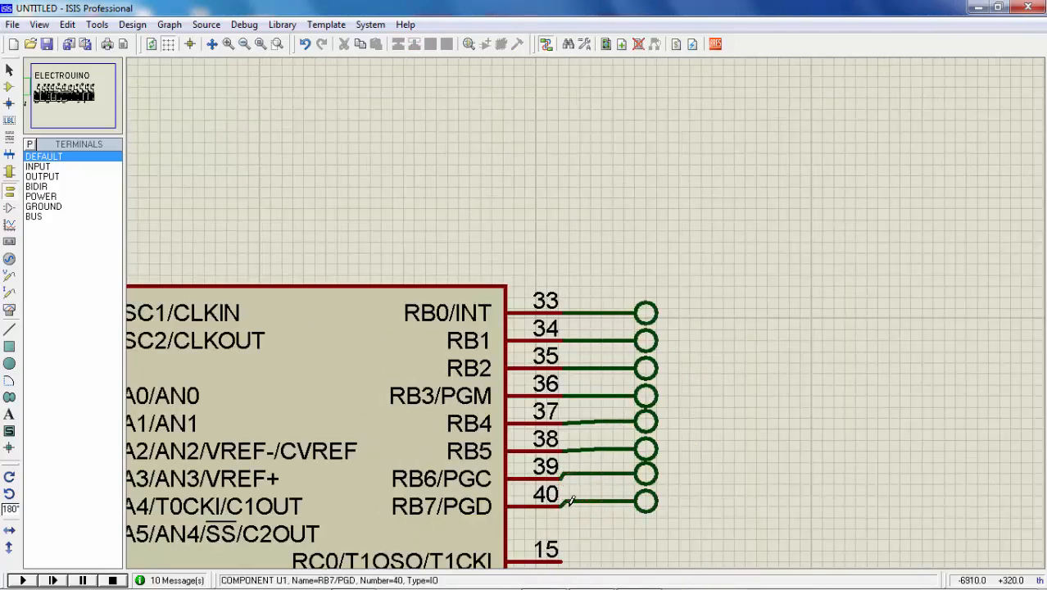
left_click(572, 501)
- Label the terminals on RB0, RB1 and RB2 as E, L and E1
double_click(646, 315)
type("E")
key("Return")
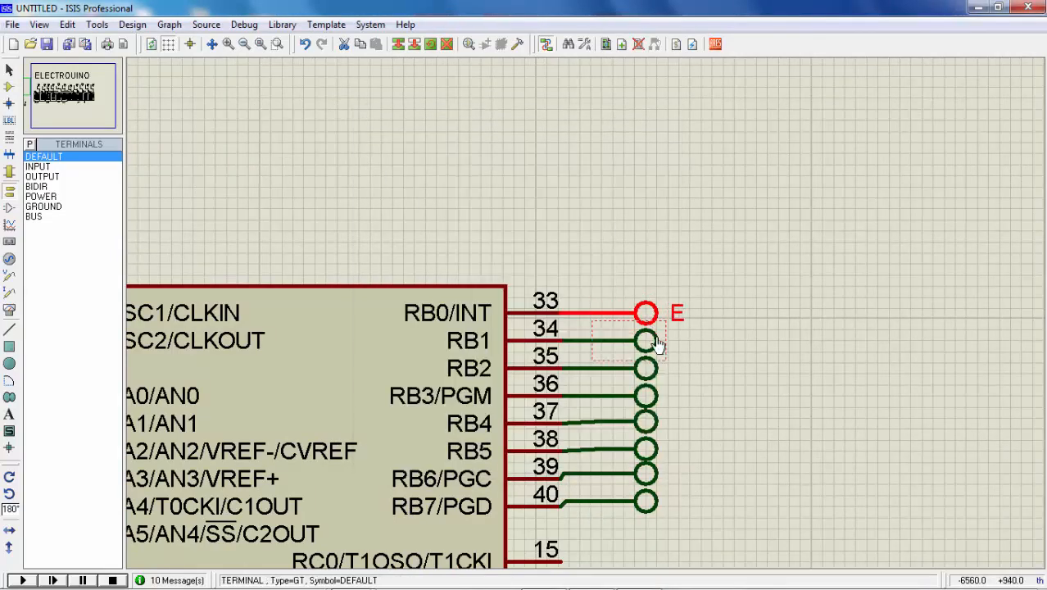
double_click(646, 341)
type("L")
key("Return")
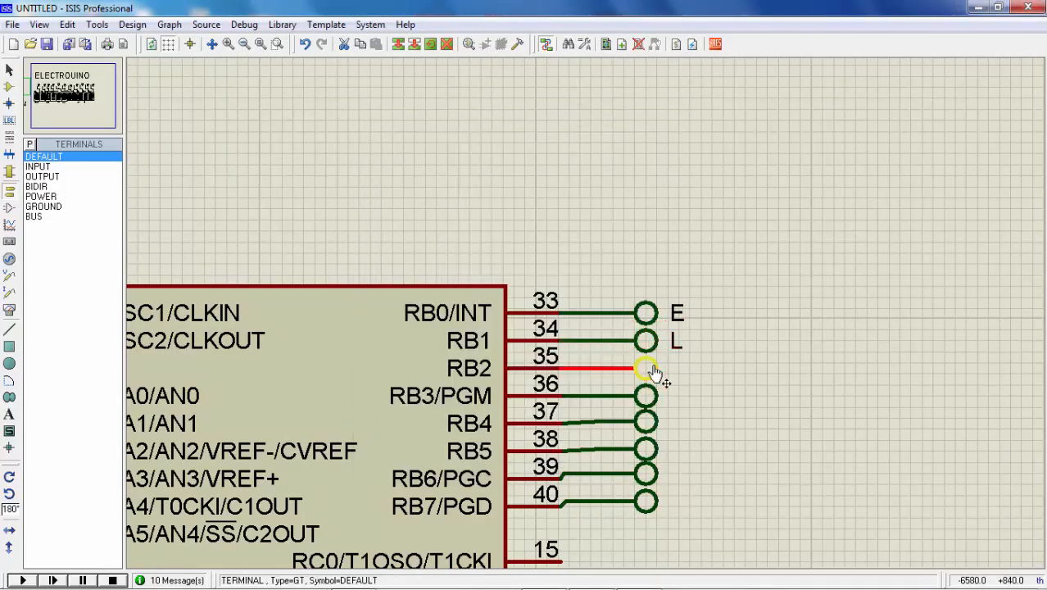
double_click(654, 370)
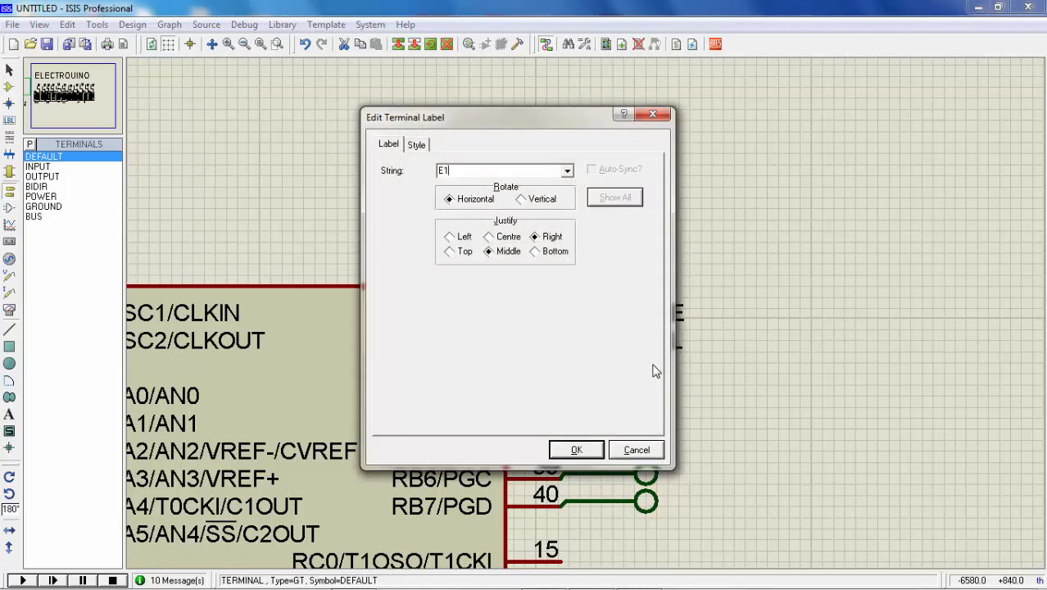
type("E1")
key("Return")
- Label the terminals on RB3 and RB4 as C and T
double_click(646, 398)
type("C")
key("Return")
double_click(655, 431)
type("T")
key("Return")
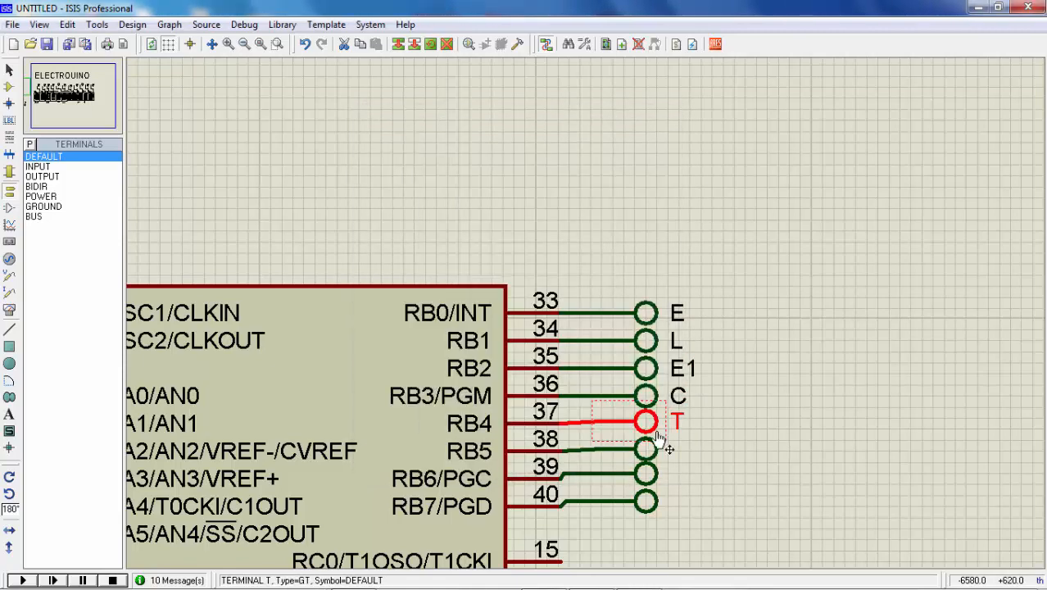
- Check the letter order in the ELECTROUINO title and label the terminal on RB5 as R
double_click(654, 452)
left_click(656, 119)
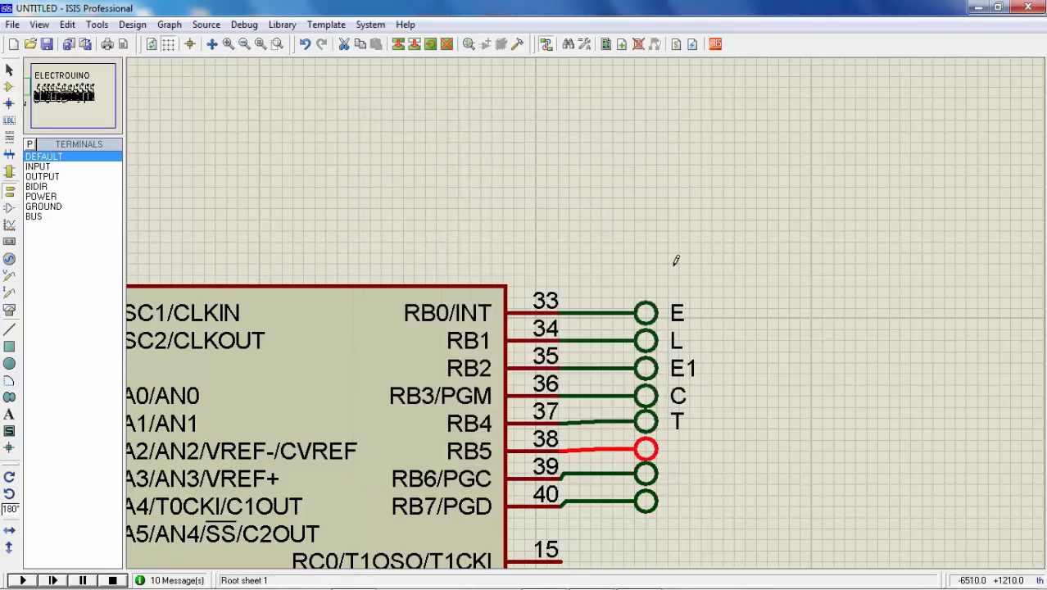
scroll(725, 354, "down", 2)
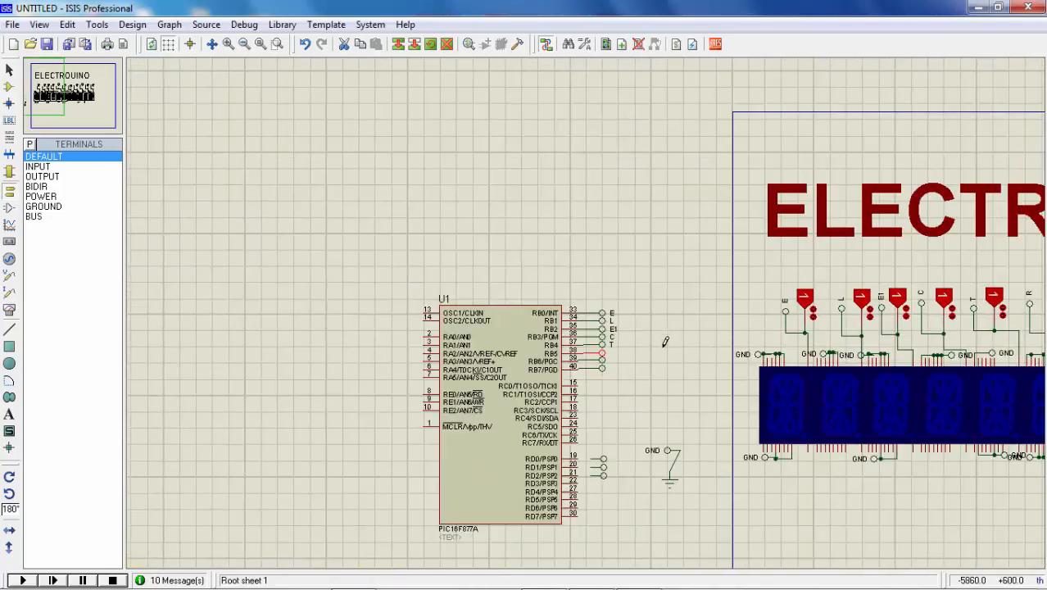
scroll(665, 342, "down", 1)
scroll(610, 278, "up", 3)
double_click(604, 273)
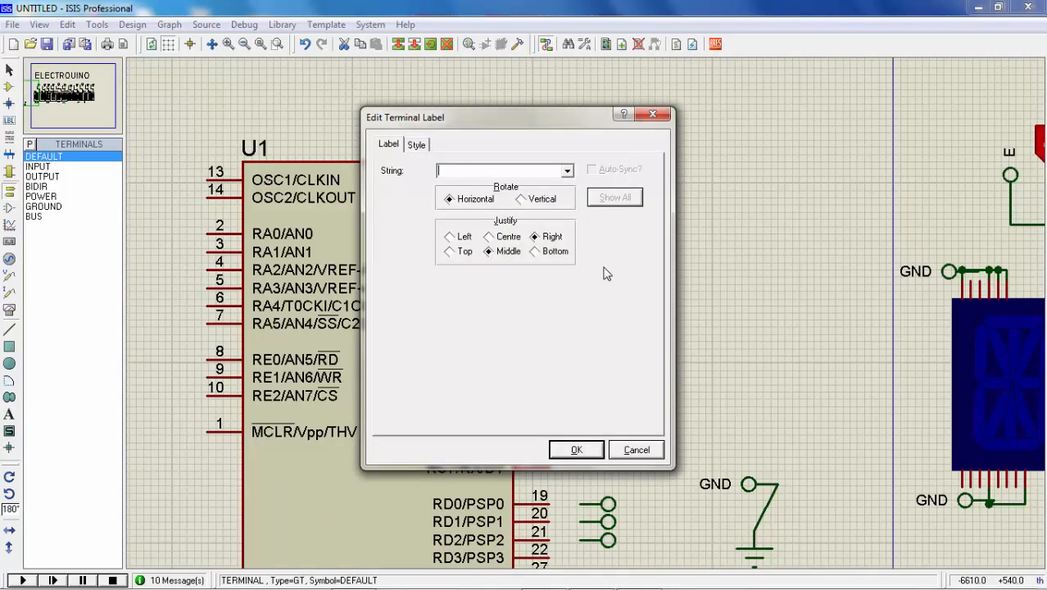
type("R")
key("Return")
- Label the terminals on RB6 and RB7 as O and U
scroll(591, 314, "down", 2)
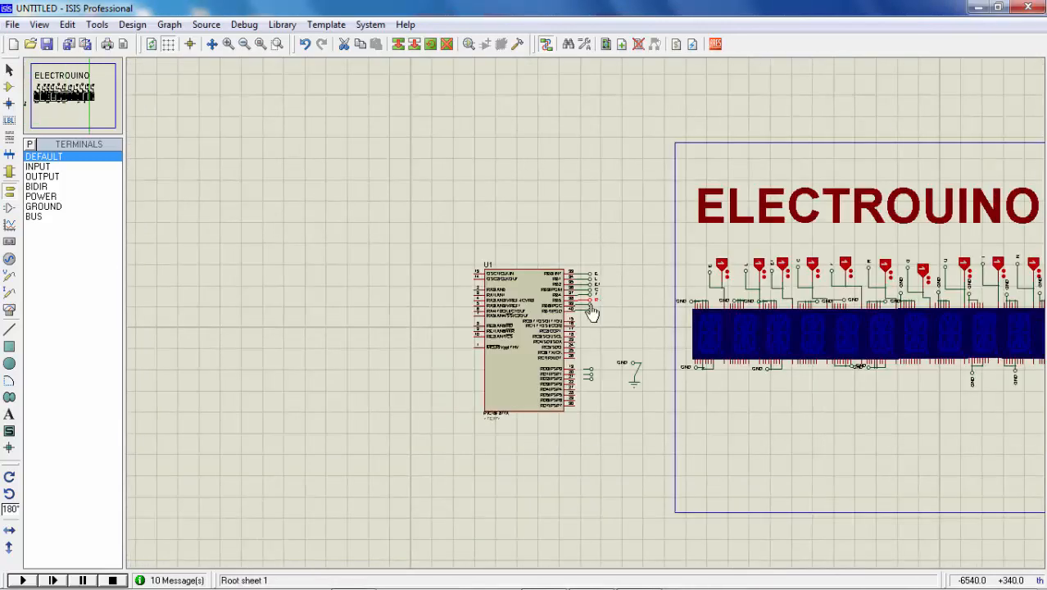
scroll(592, 313, "up", 1)
double_click(590, 325)
type("O")
key("Return")
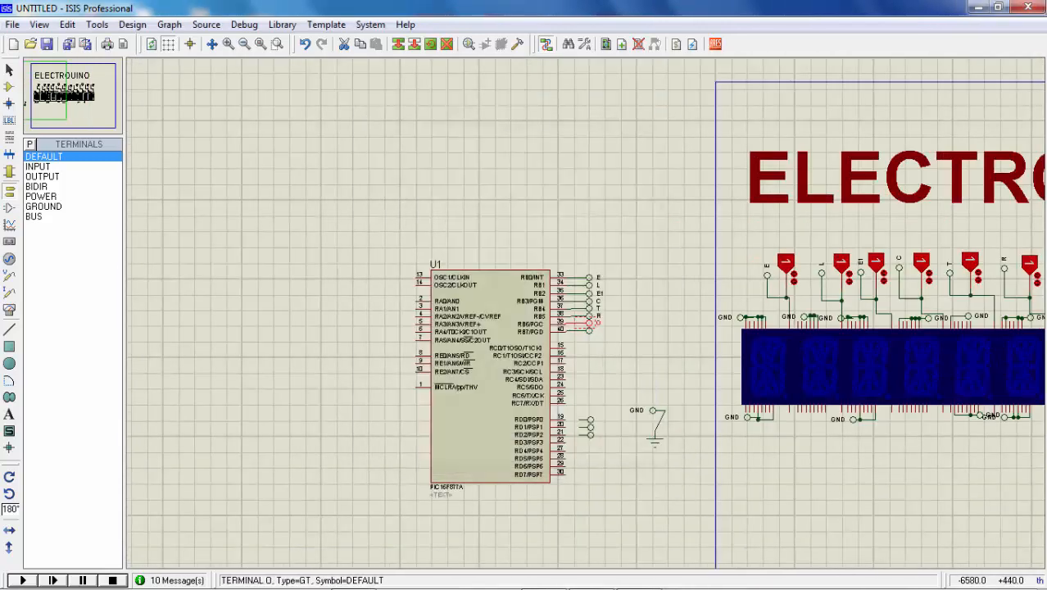
double_click(590, 340)
type("U")
key("Return")
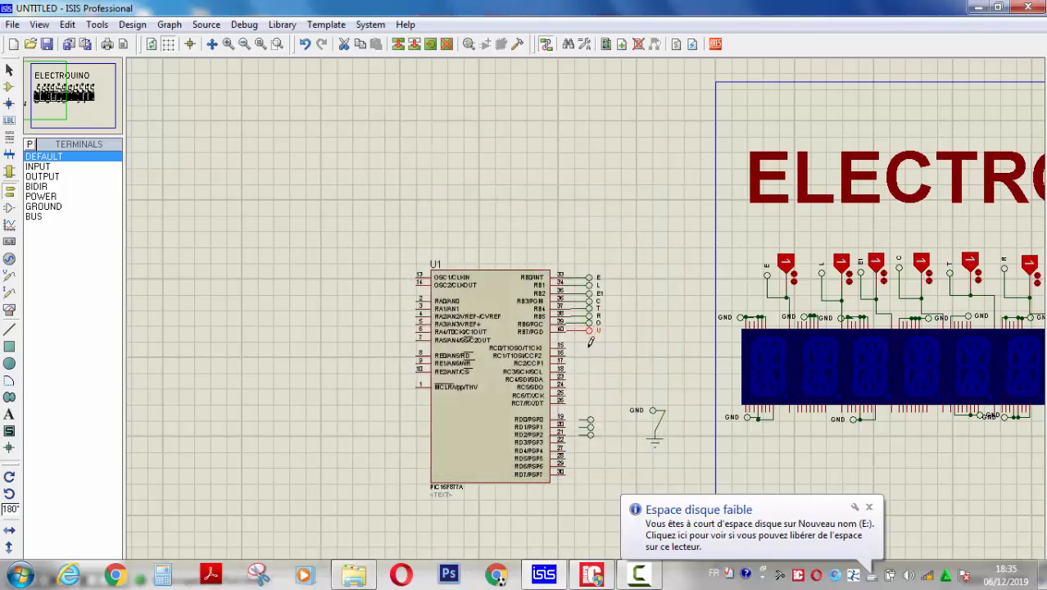
- Label the three terminals beside RD0, RD1 and RD2 as I, N and O1
double_click(589, 419)
type("I")
key("Return")
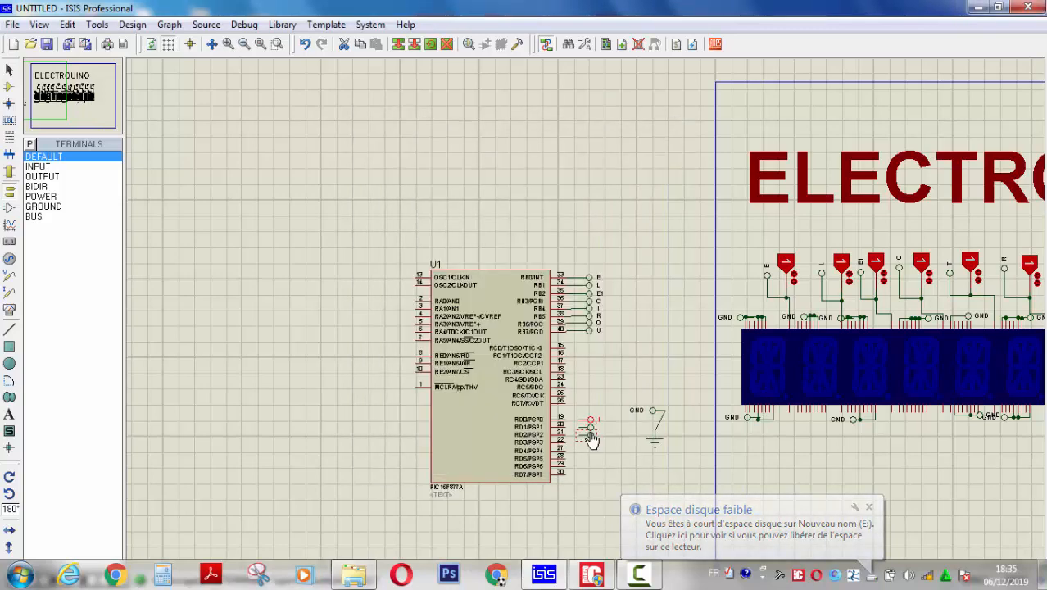
double_click(588, 427)
type("N")
key("Return")
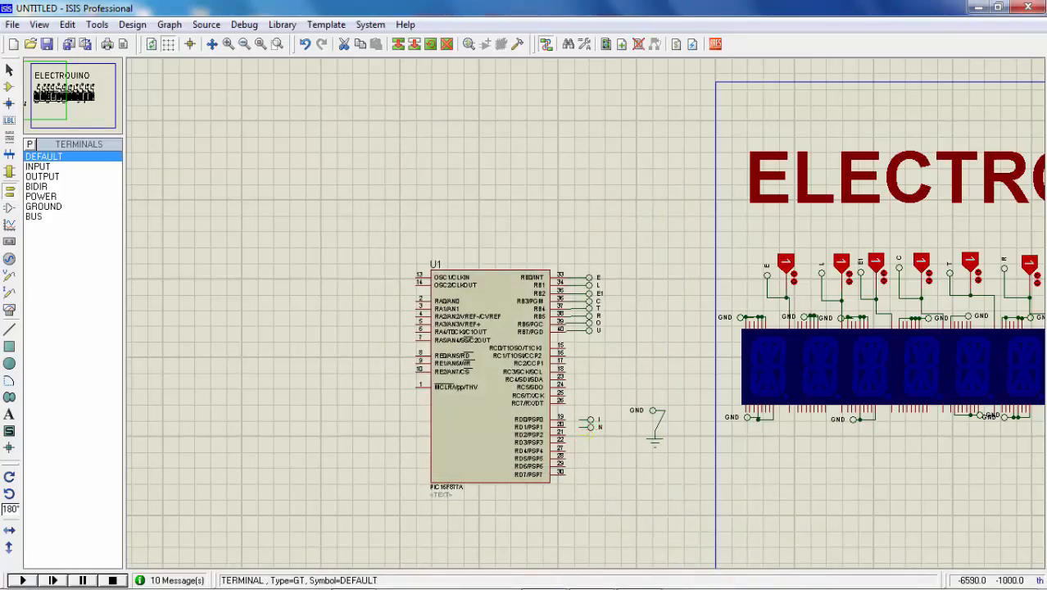
double_click(588, 434)
type("O")
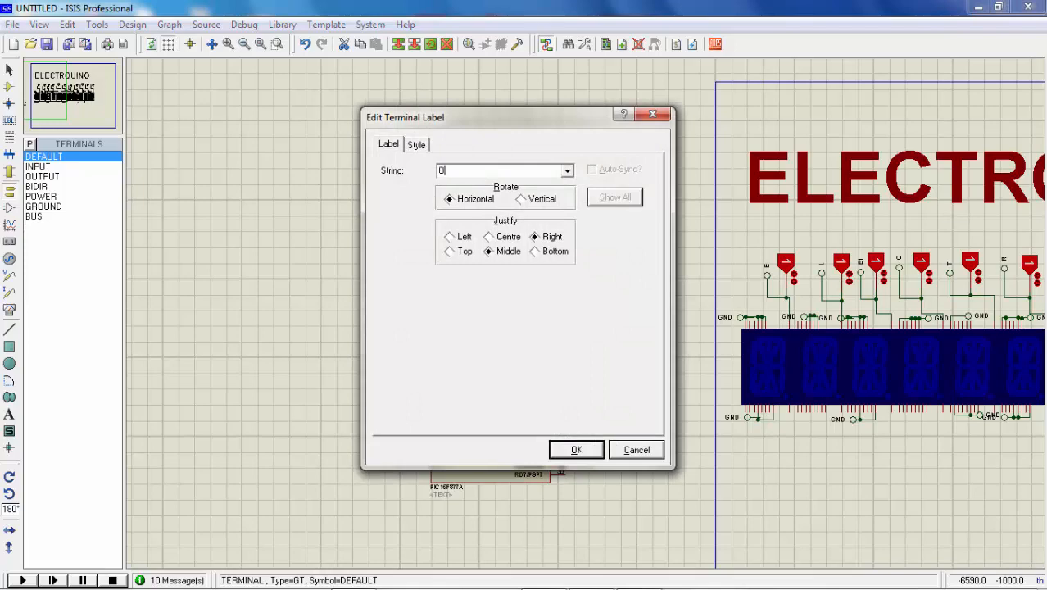
type("1")
key("Return")
- Wire the I, N and O1 terminals to the RD0, RD1 and RD2 pins
scroll(609, 446, "up", 4)
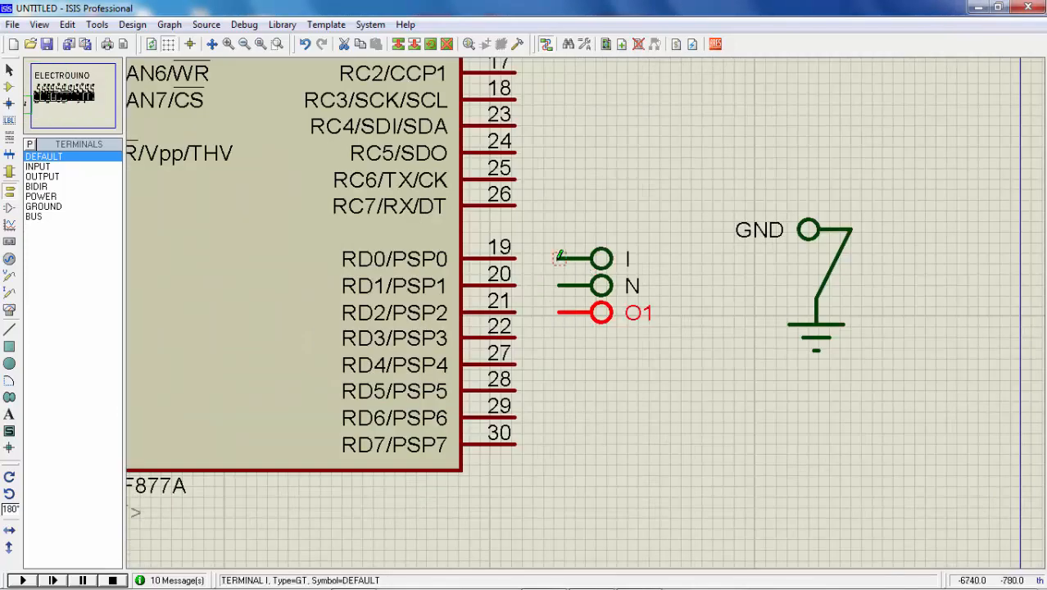
left_click(515, 259)
left_click(558, 258)
left_click(515, 285)
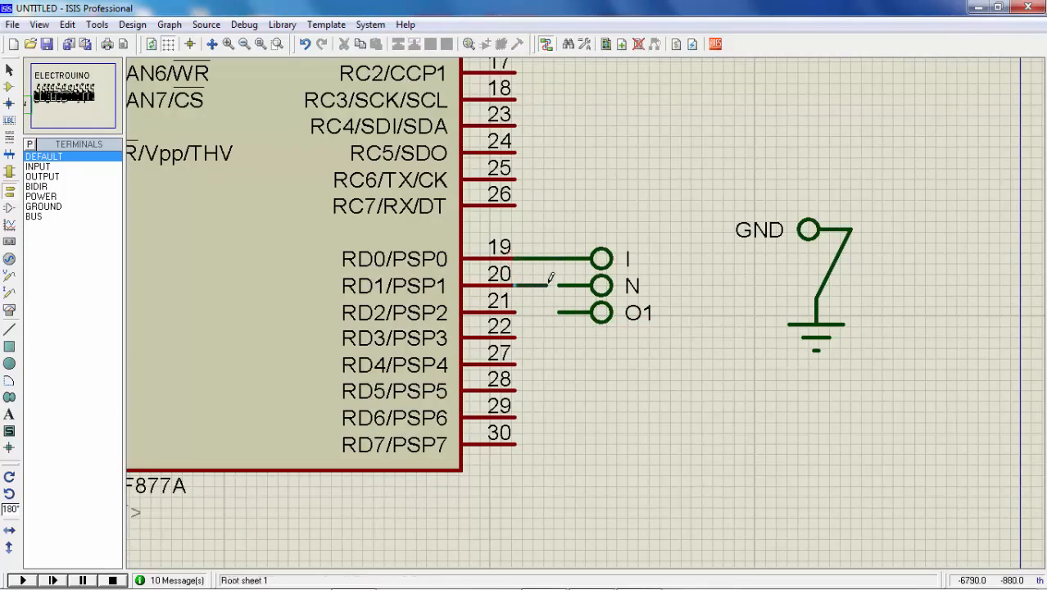
left_click(524, 308)
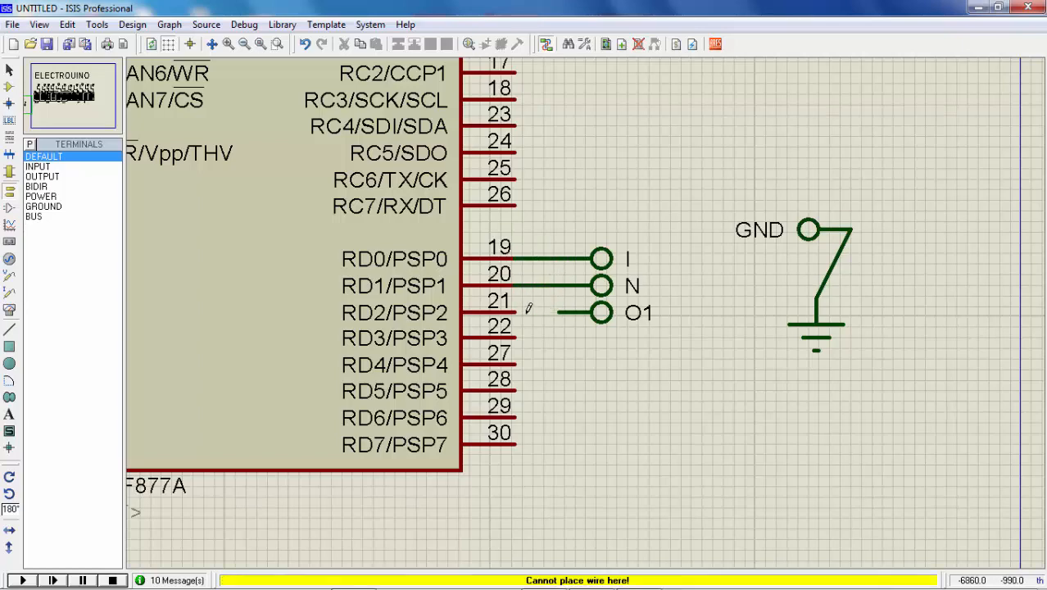
left_click(516, 312)
- Delete the logic states beside the E, L, E1, C and T terminals above the displays
scroll(612, 303, "down", 3)
scroll(816, 262, "up", 1)
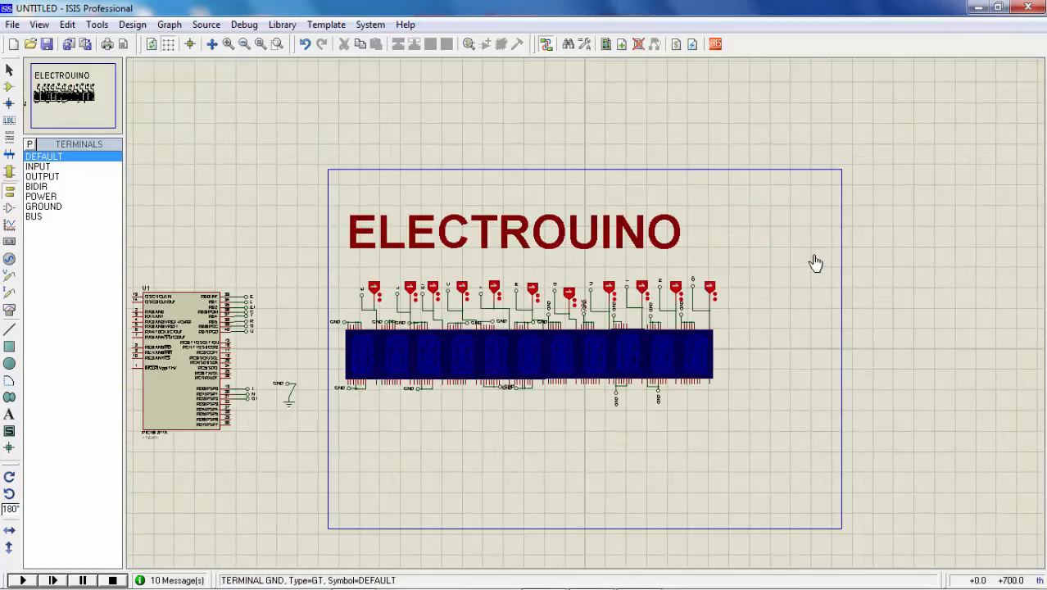
scroll(444, 281, "up", 1)
right_click(445, 278)
right_click(444, 278)
right_click(500, 279)
right_click(500, 278)
right_click(533, 278)
right_click(533, 278)
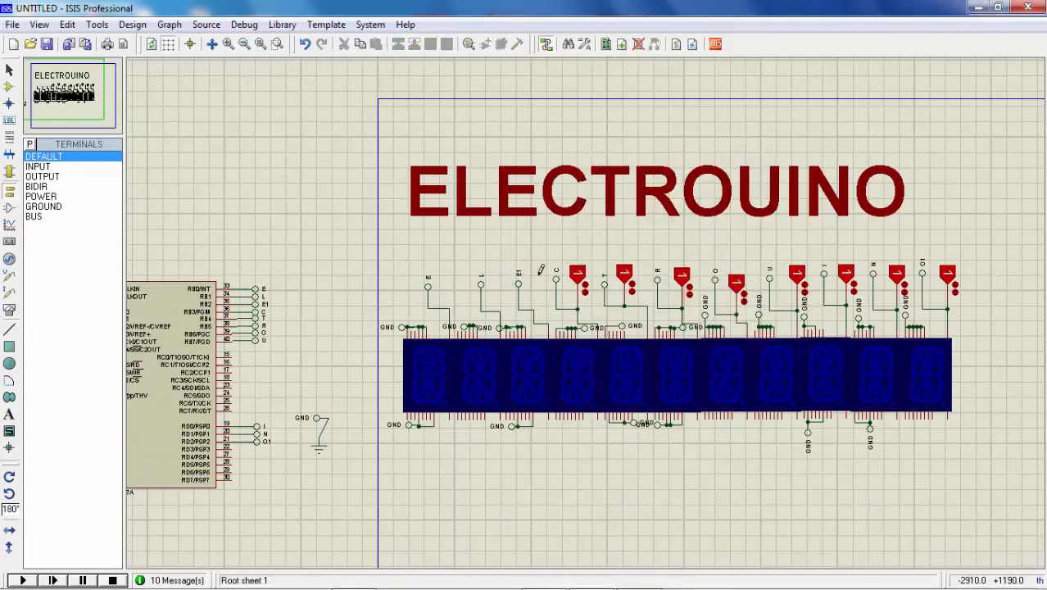
right_click(577, 278)
right_click(578, 278)
right_click(622, 277)
right_click(622, 277)
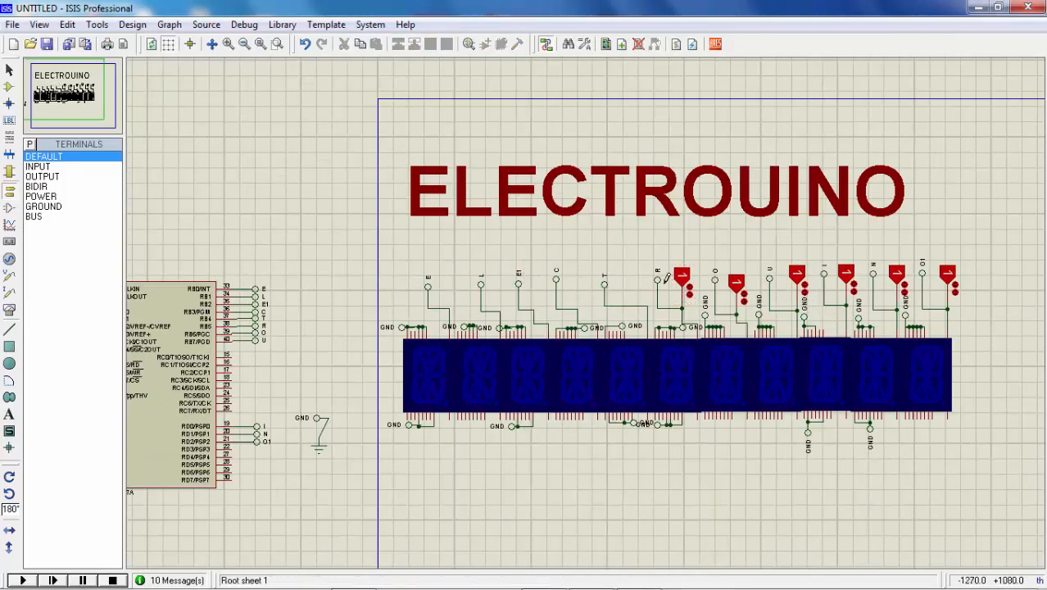
- Undo the five logic state deletions
left_click(304, 43)
left_click(304, 44)
left_click(304, 43)
left_click(304, 44)
left_click(304, 44)
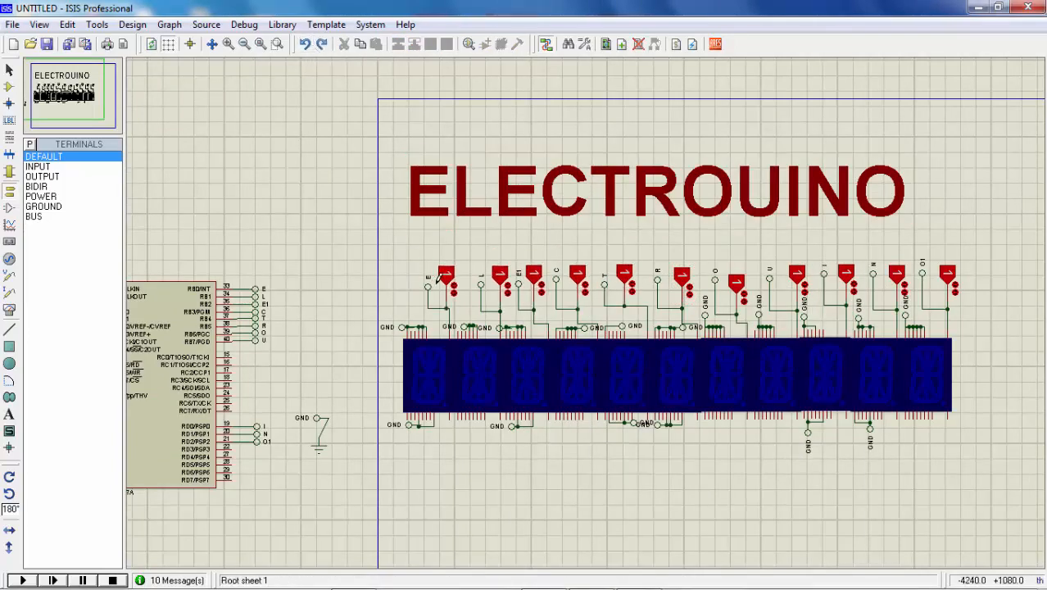
- Delete all eleven logic states above the displays, keeping the labelled terminals and their wires
right_click(451, 281)
right_click(450, 280)
right_click(500, 279)
right_click(499, 279)
right_click(533, 279)
right_click(533, 278)
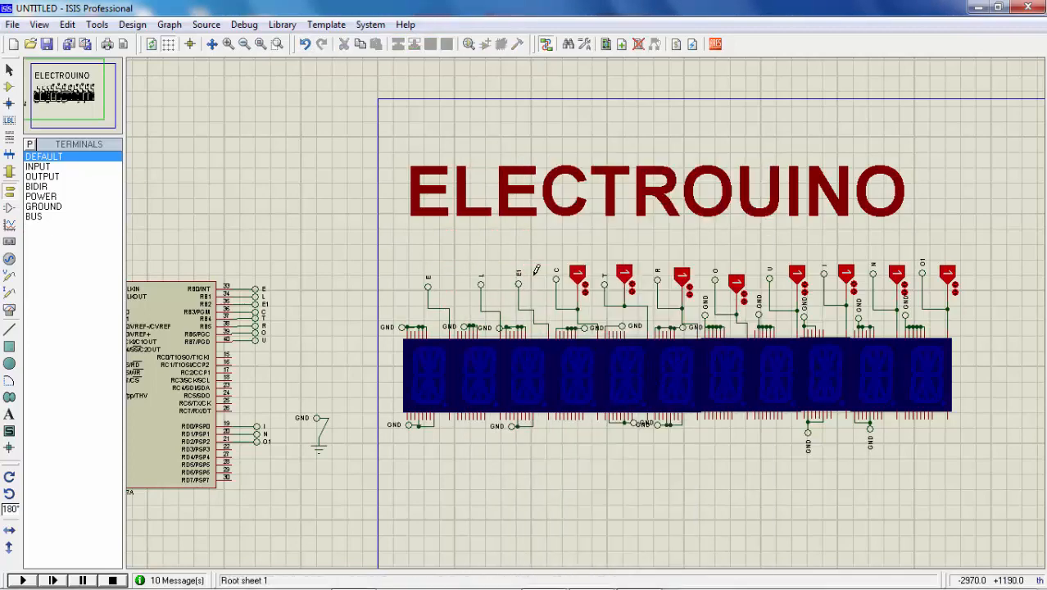
right_click(577, 278)
right_click(577, 278)
right_click(624, 273)
right_click(681, 276)
right_click(735, 283)
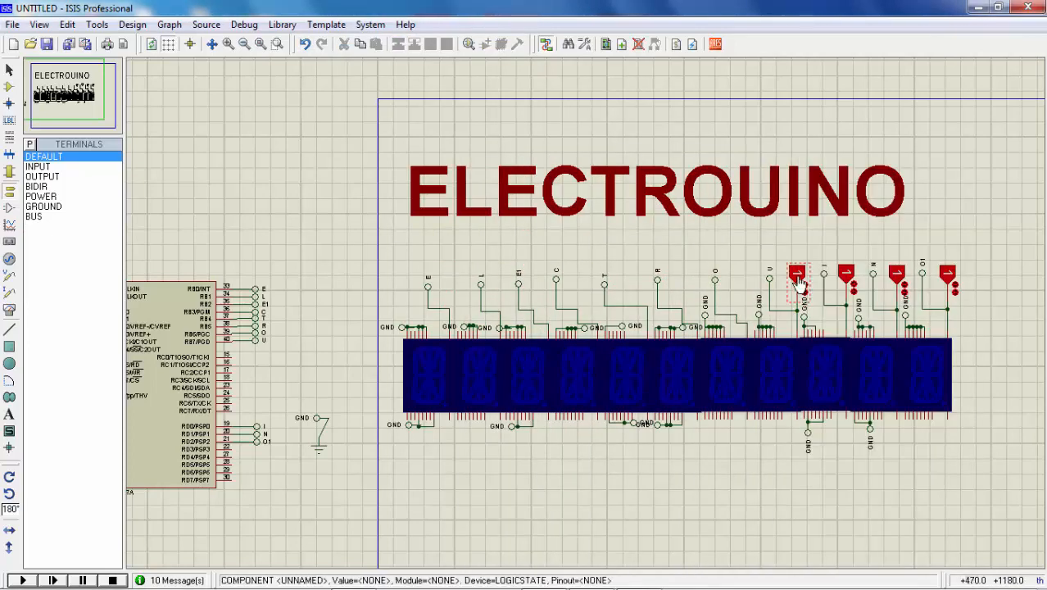
right_click(796, 274)
right_click(845, 272)
right_click(896, 274)
right_click(896, 273)
right_click(946, 273)
right_click(947, 273)
- Load ELECTROUINO.hex as the PIC16F877A's program file and run the simulation
scroll(584, 319, "down", 1)
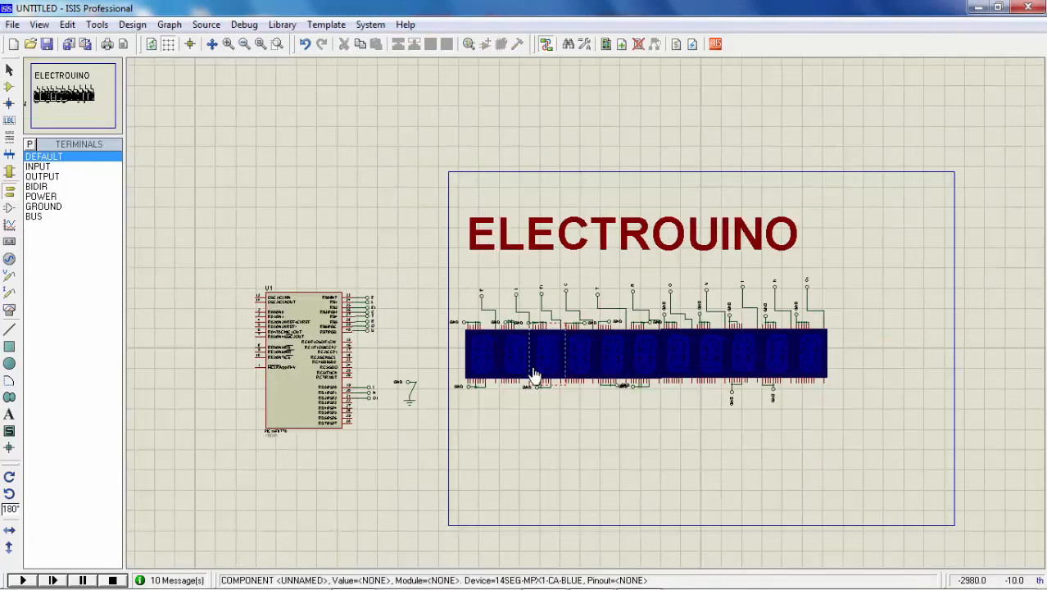
left_click(326, 385)
left_click(326, 385)
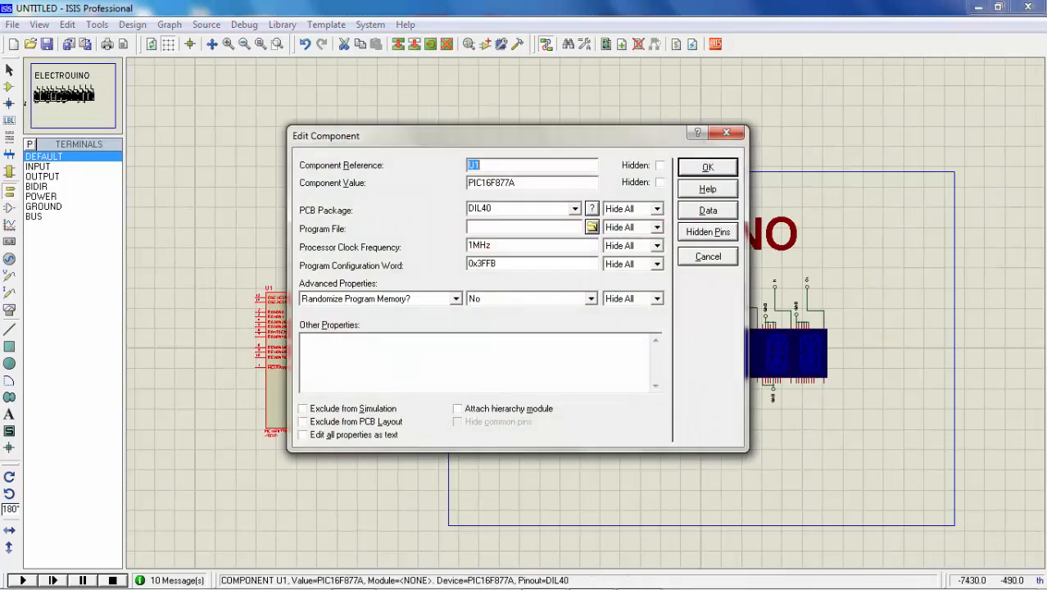
left_click(592, 227)
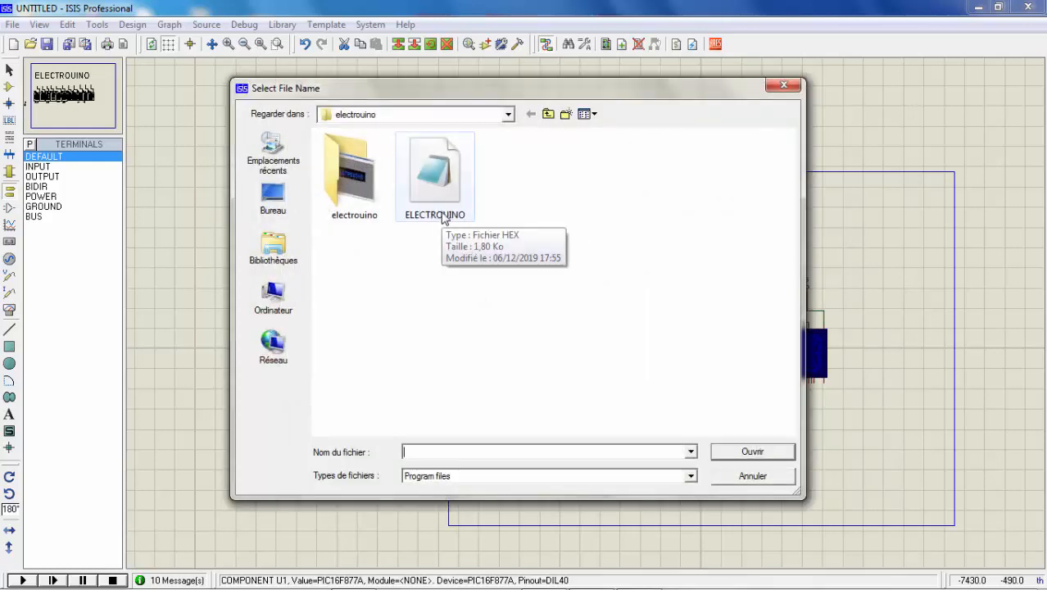
left_click(446, 215)
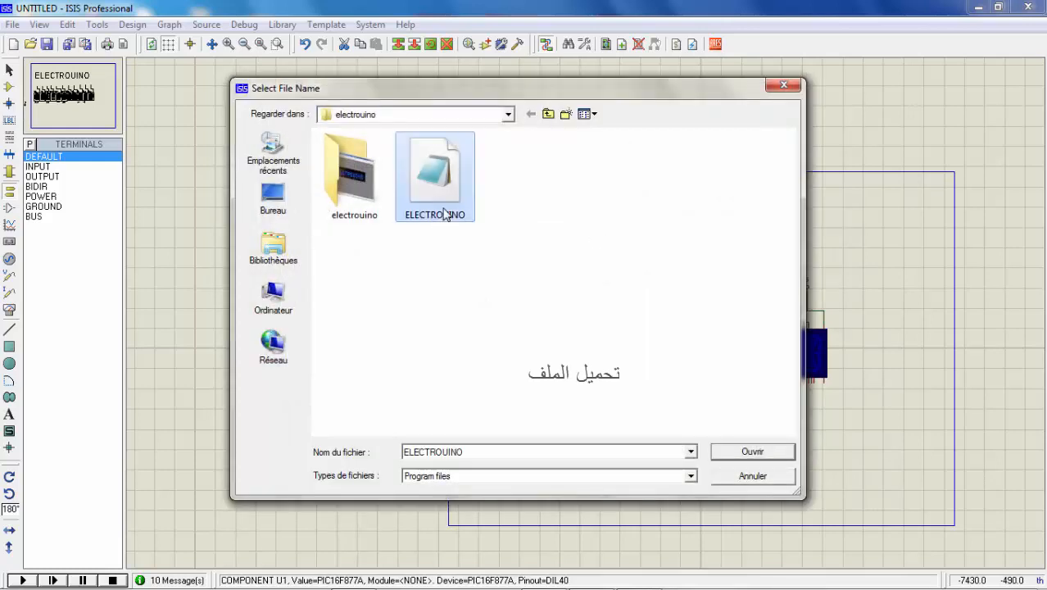
left_click(751, 451)
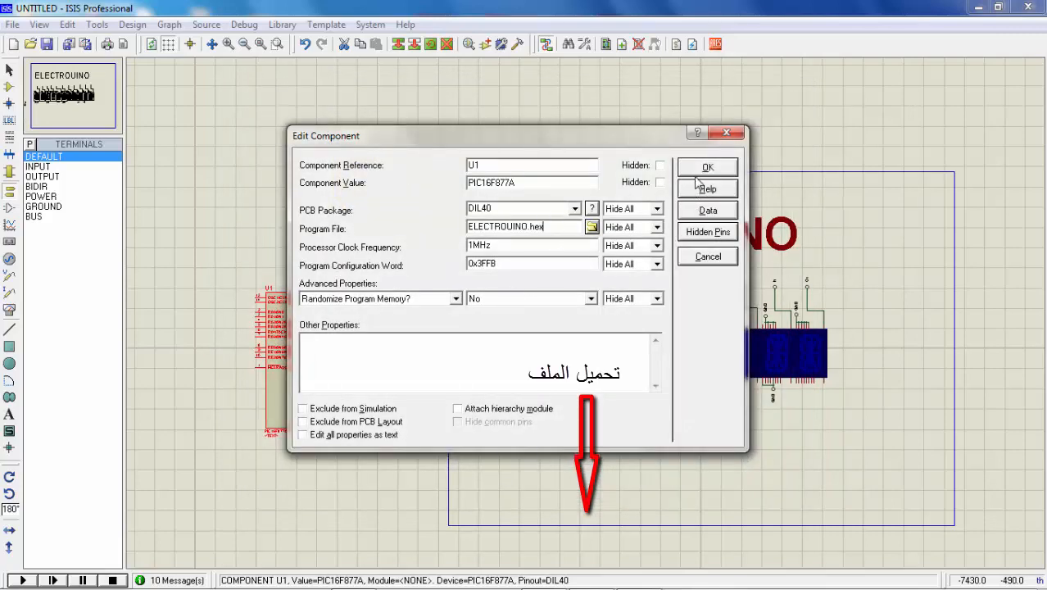
left_click(701, 169)
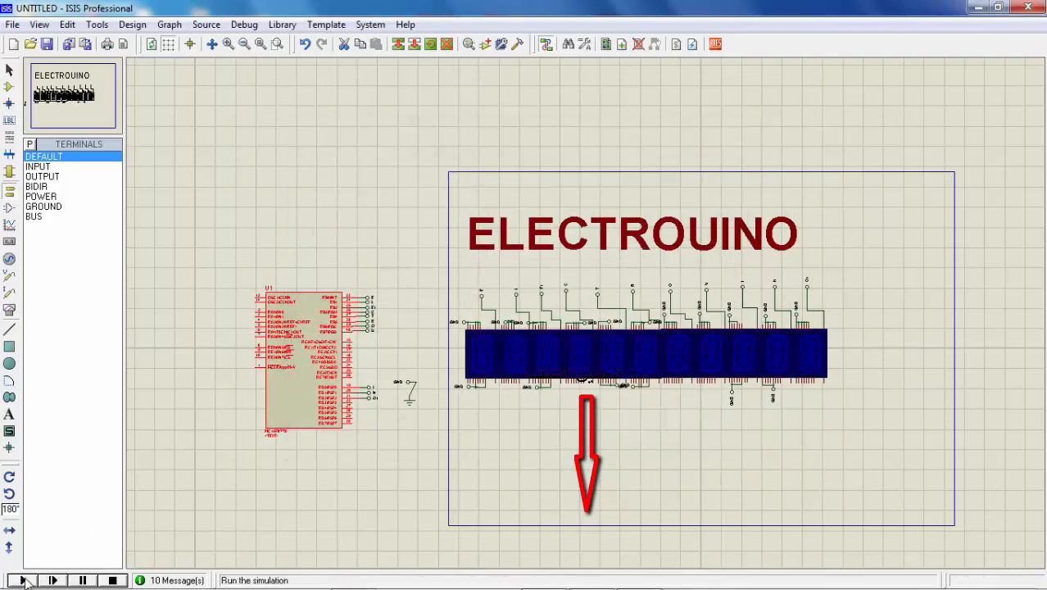
left_click(23, 580)
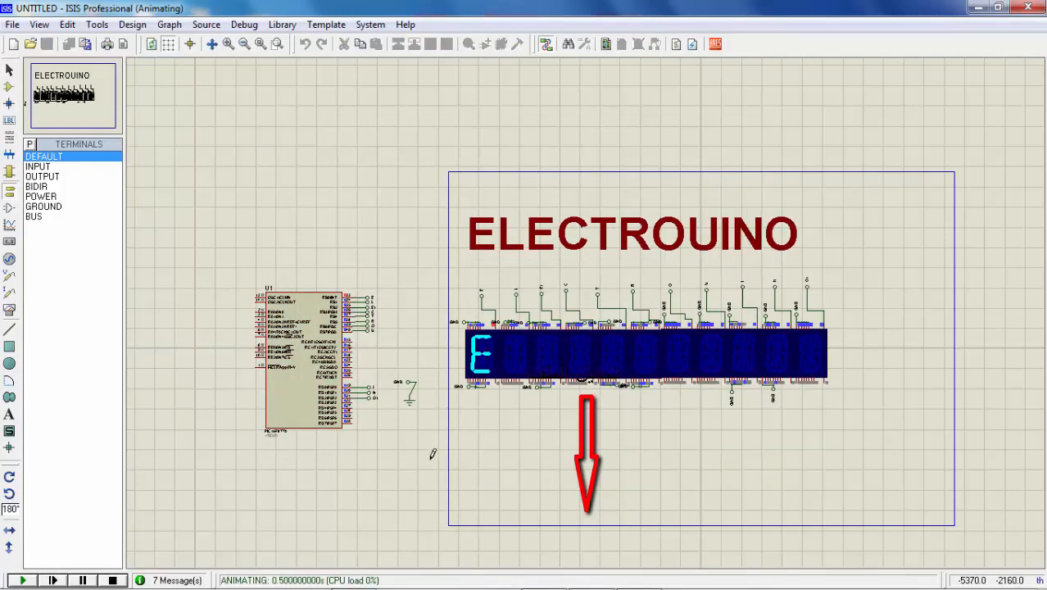